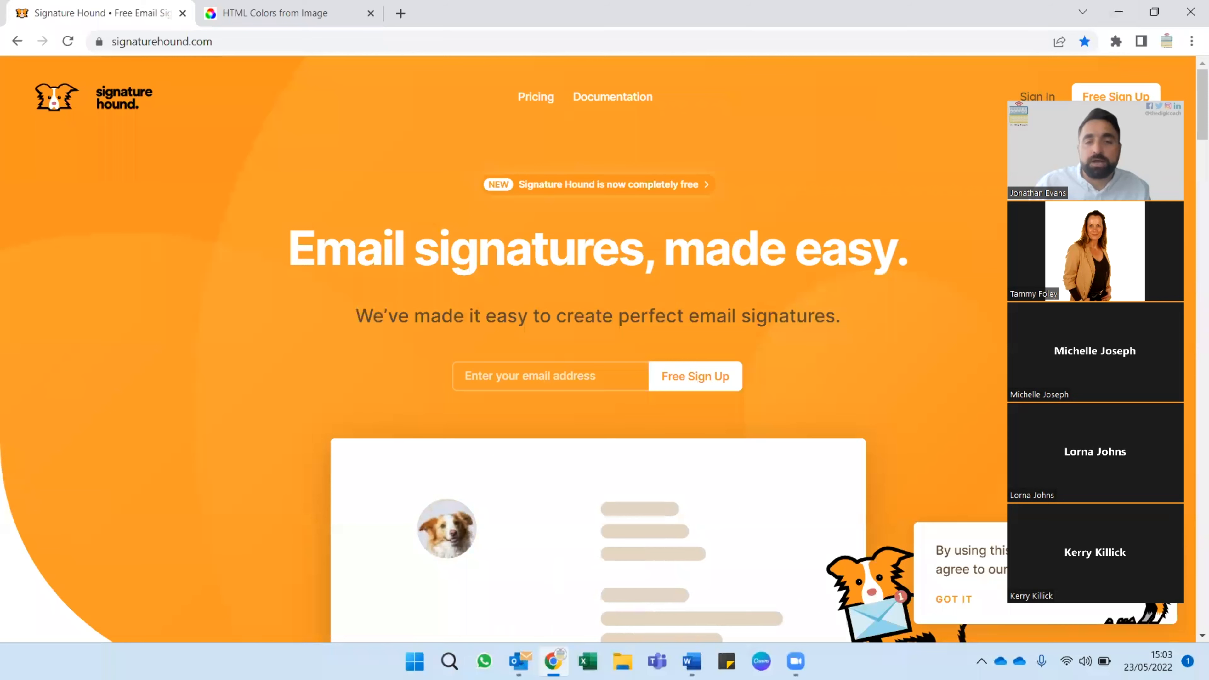
Switch to the email signature gallery template document in Word.
key(alt+Tab)
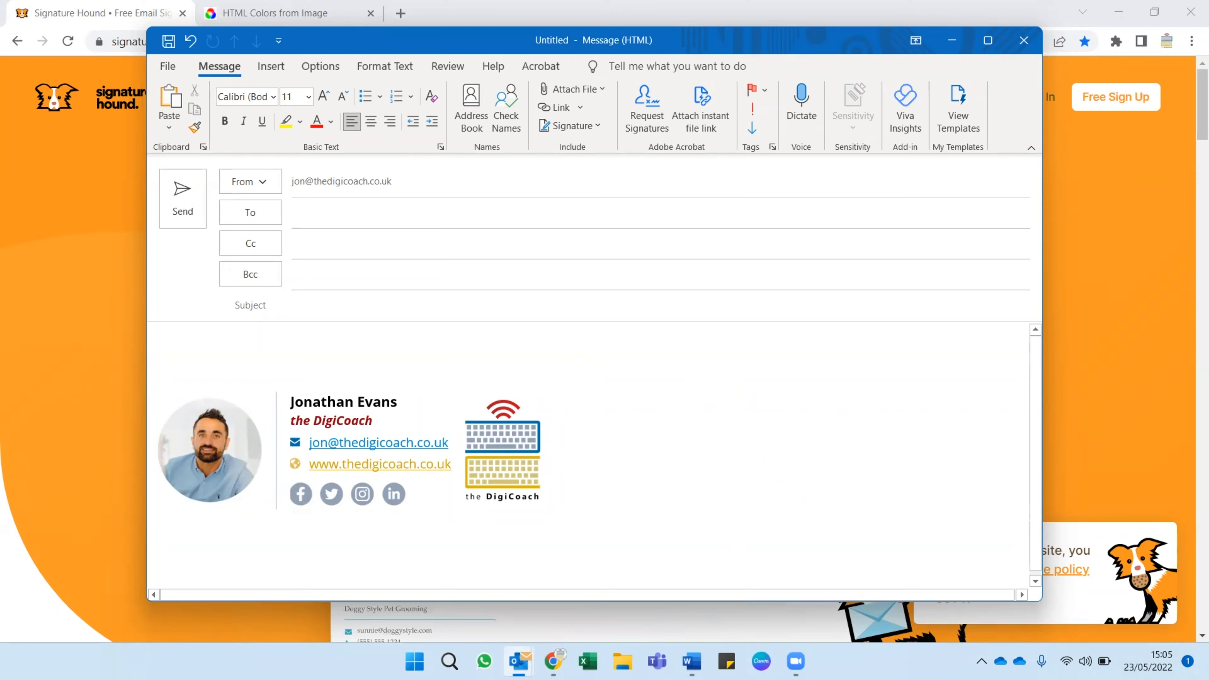
mouse_move(691, 660)
click(620, 588)
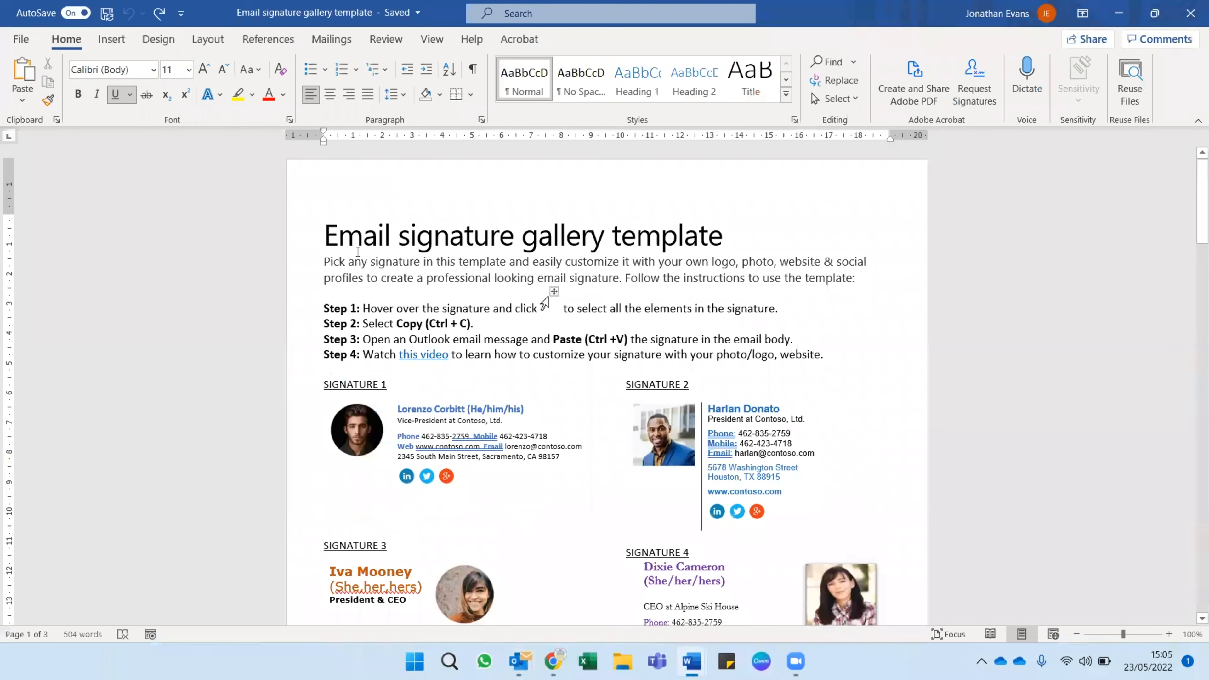
Look through the signature designs in all pages of the template, from Signature 1 to Signature 20.
scroll(305, 244, down, 3)
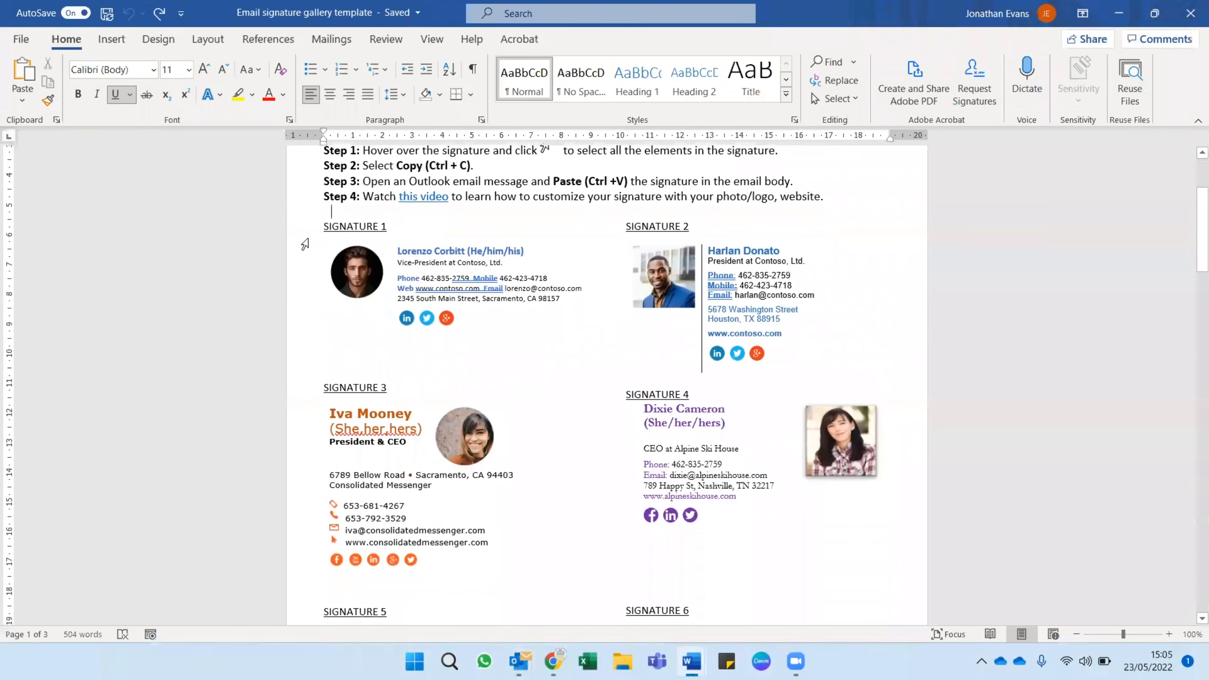
scroll(305, 244, down, 10)
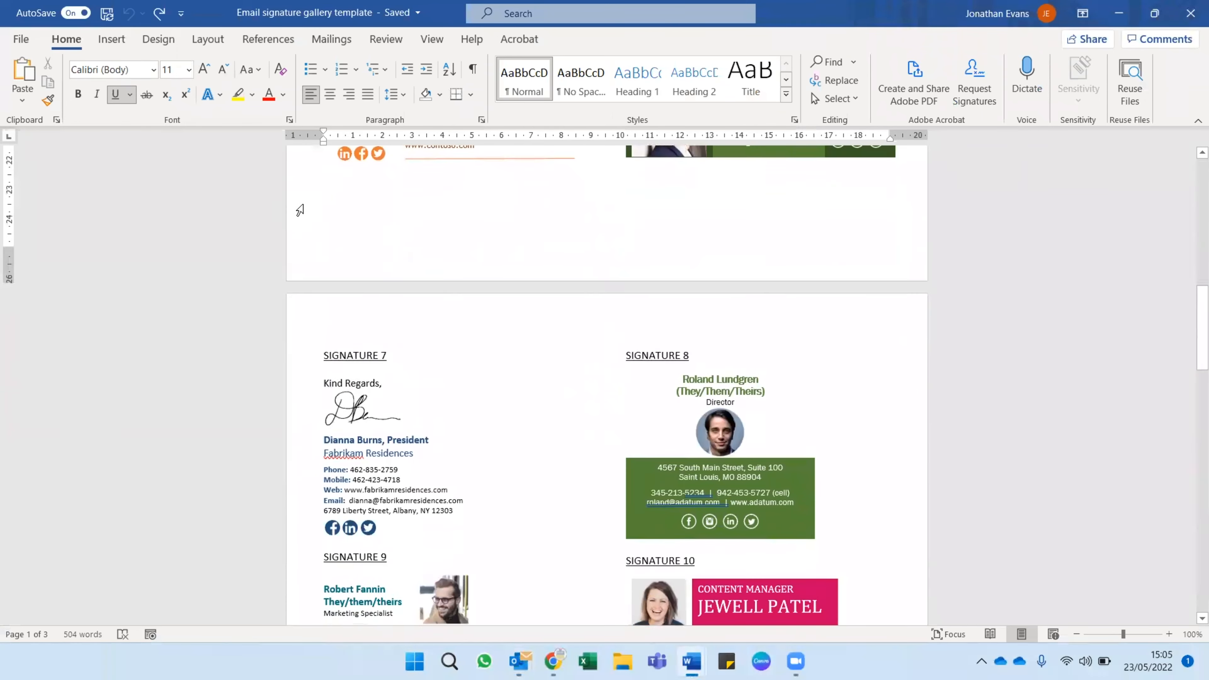
scroll(300, 210, down, 12)
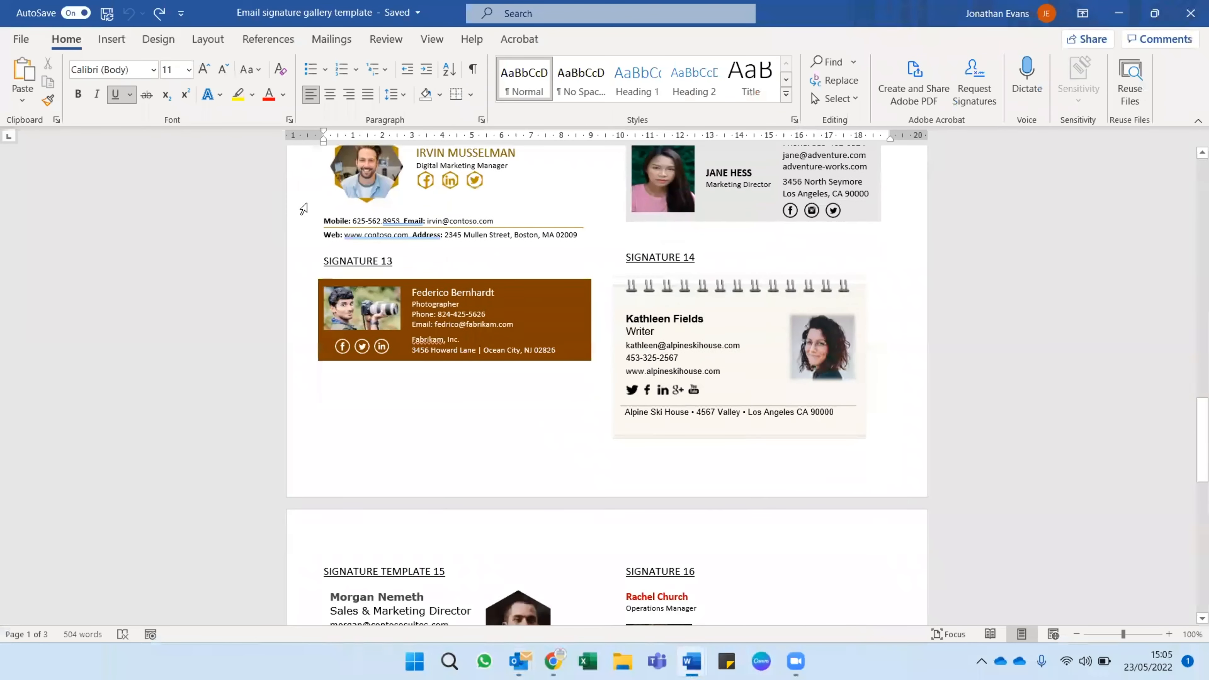
scroll(303, 209, down, 12)
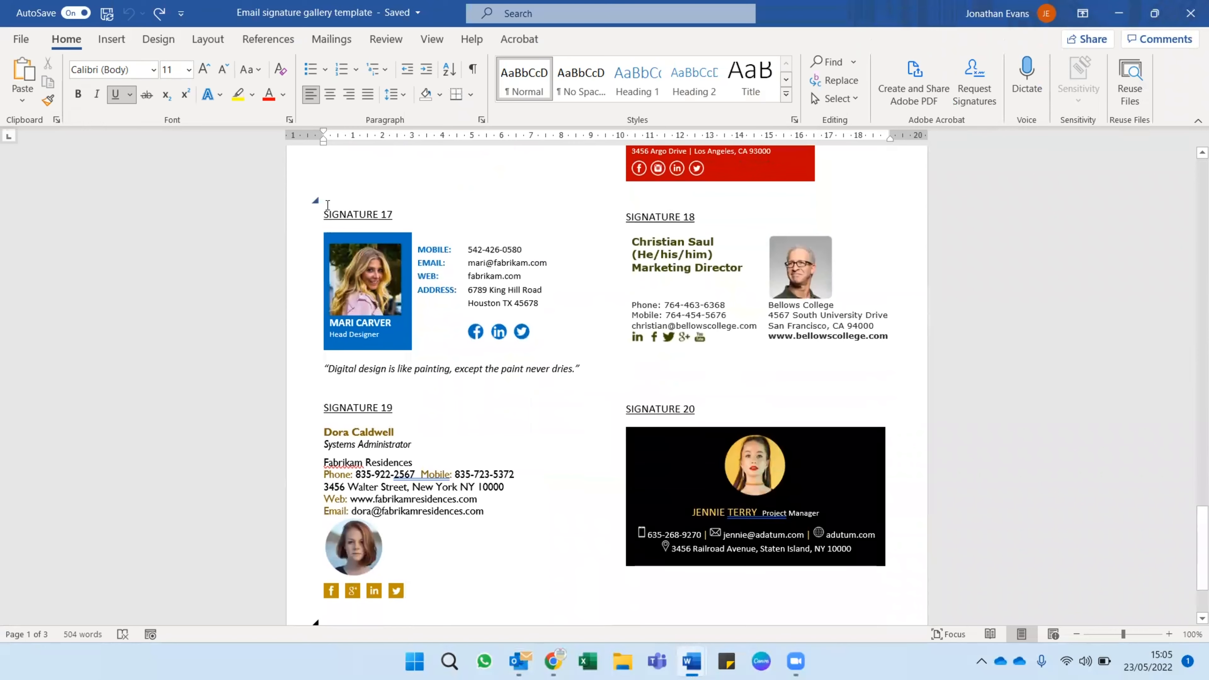
scroll(699, 325, down, 3)
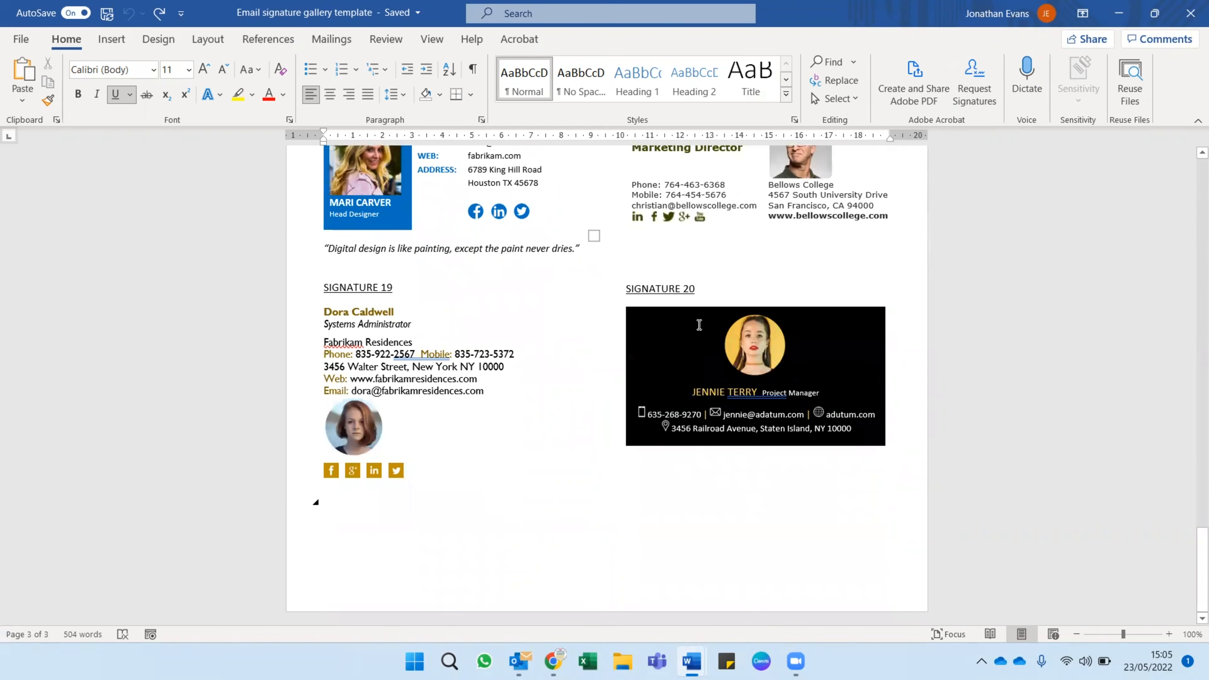
scroll(836, 369, up, 5)
scroll(838, 367, down, 4)
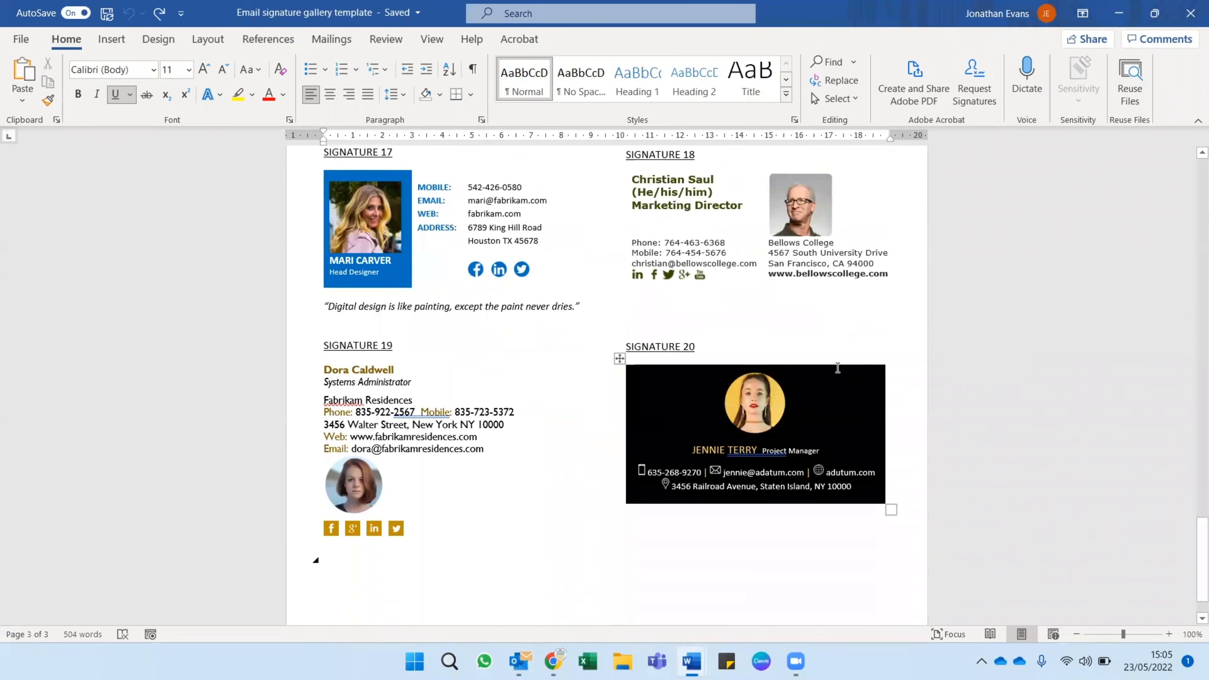
scroll(523, 432, up, 15)
scroll(524, 432, up, 20)
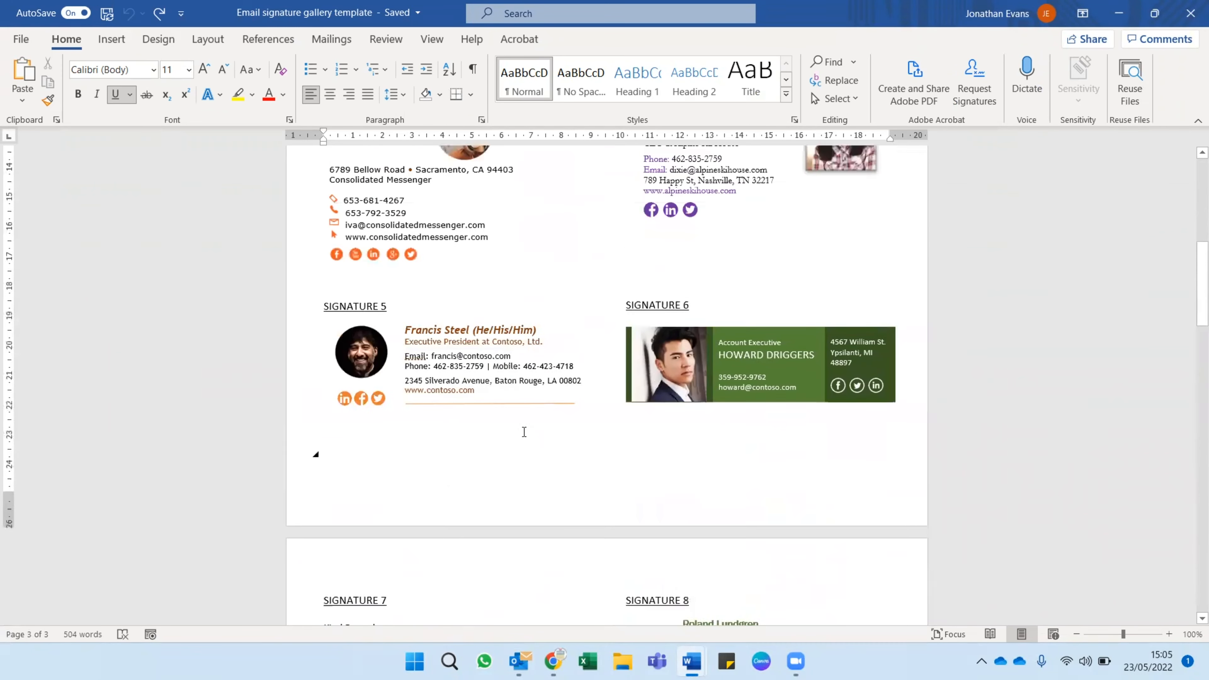
scroll(525, 432, up, 10)
scroll(528, 429, down, 2)
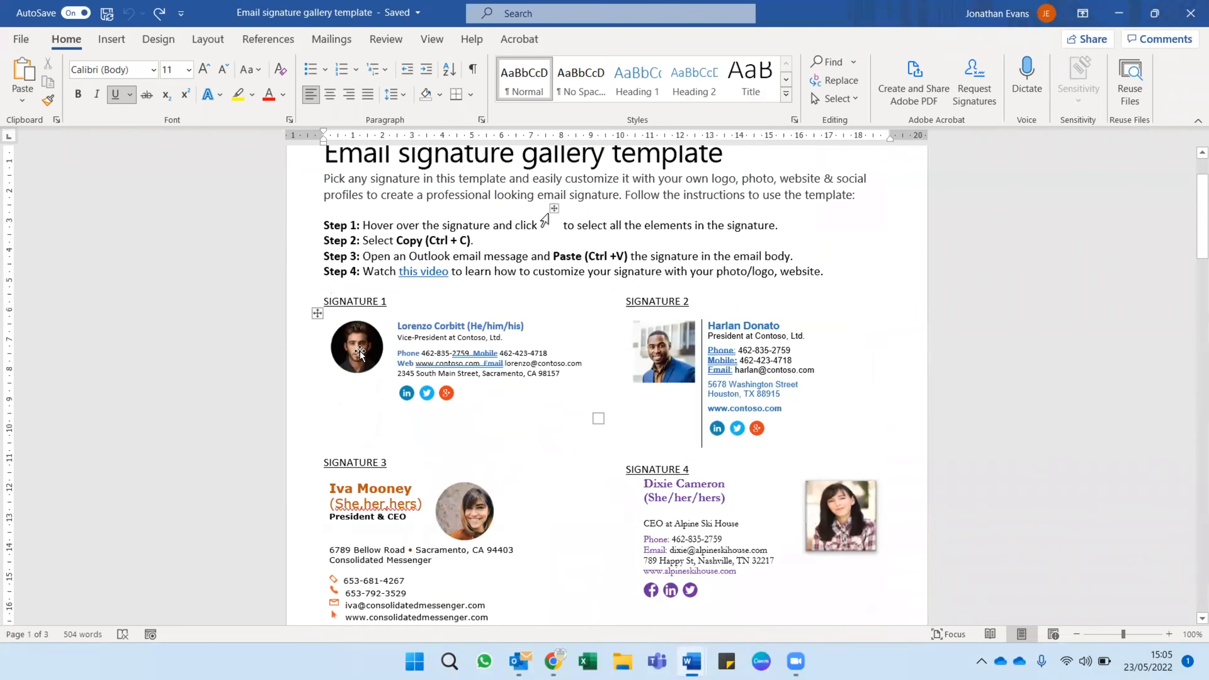
Replace the portrait in Signature 1 with the picture file tDC - Profile Pic.jpg.
click(360, 352)
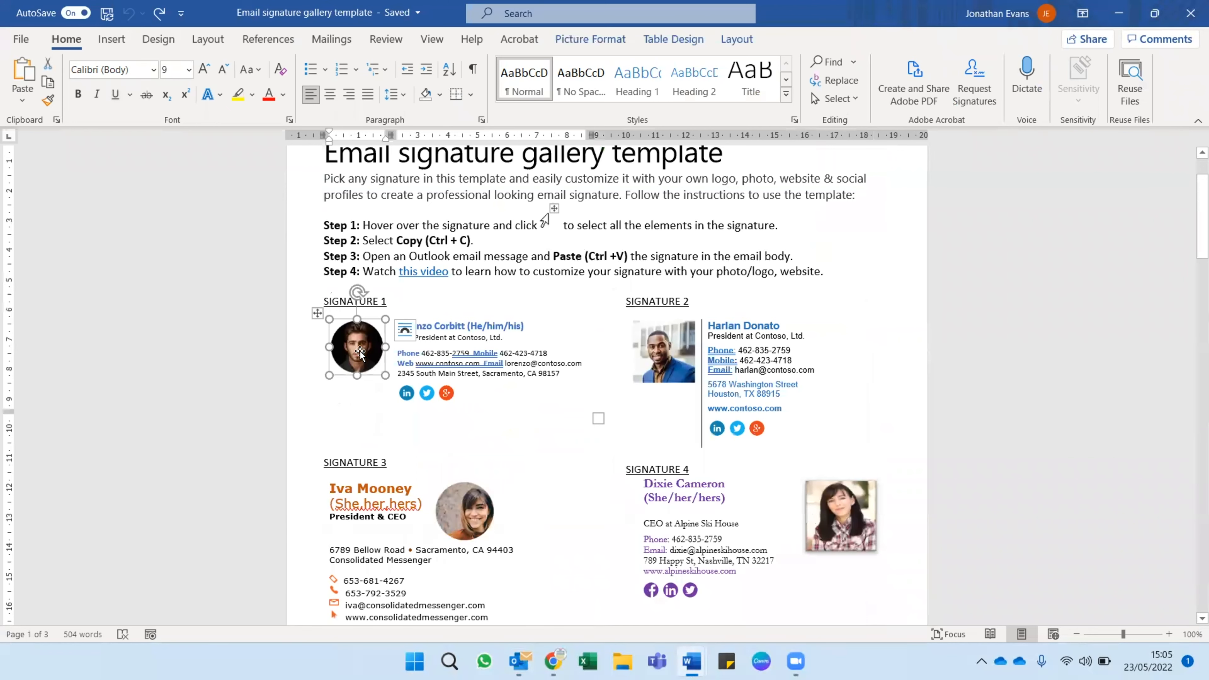
right_click(360, 352)
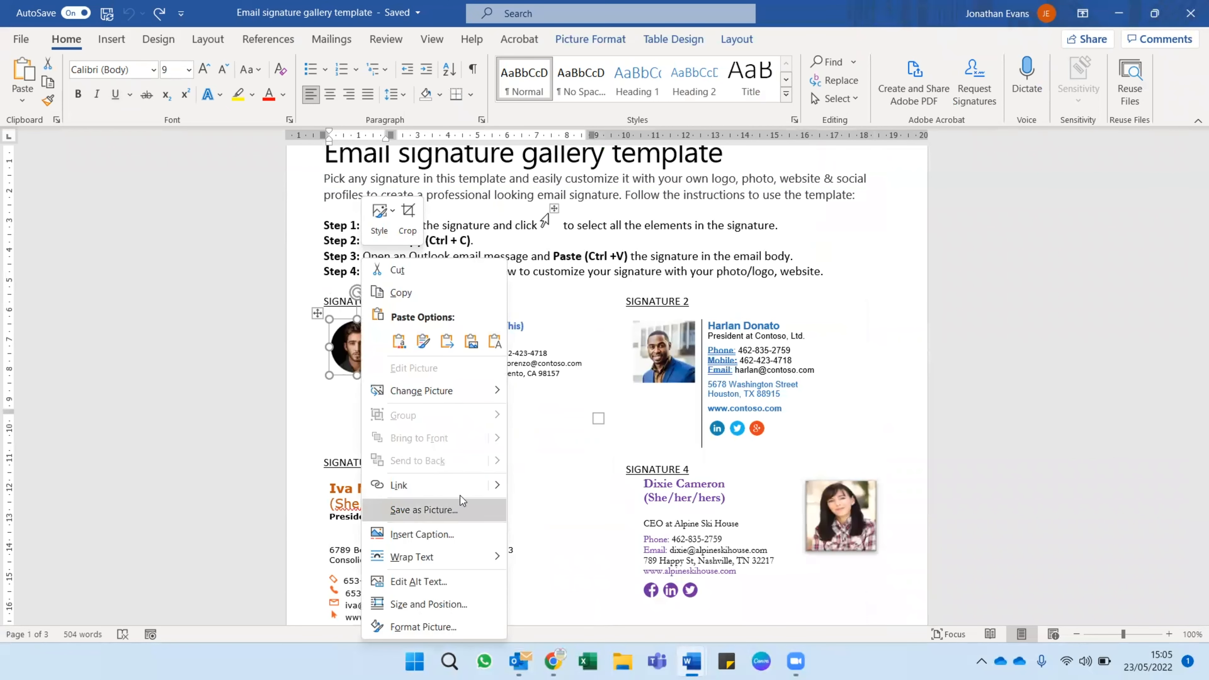
mouse_move(476, 391)
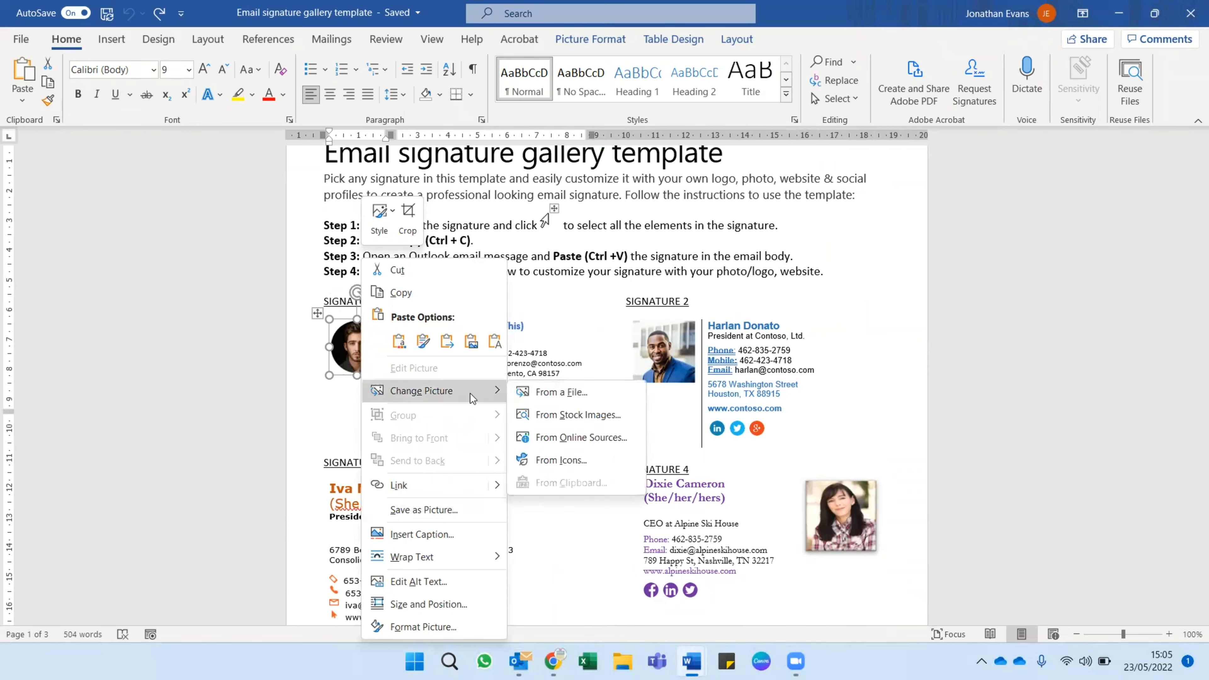
click(556, 391)
click(275, 135)
click(454, 353)
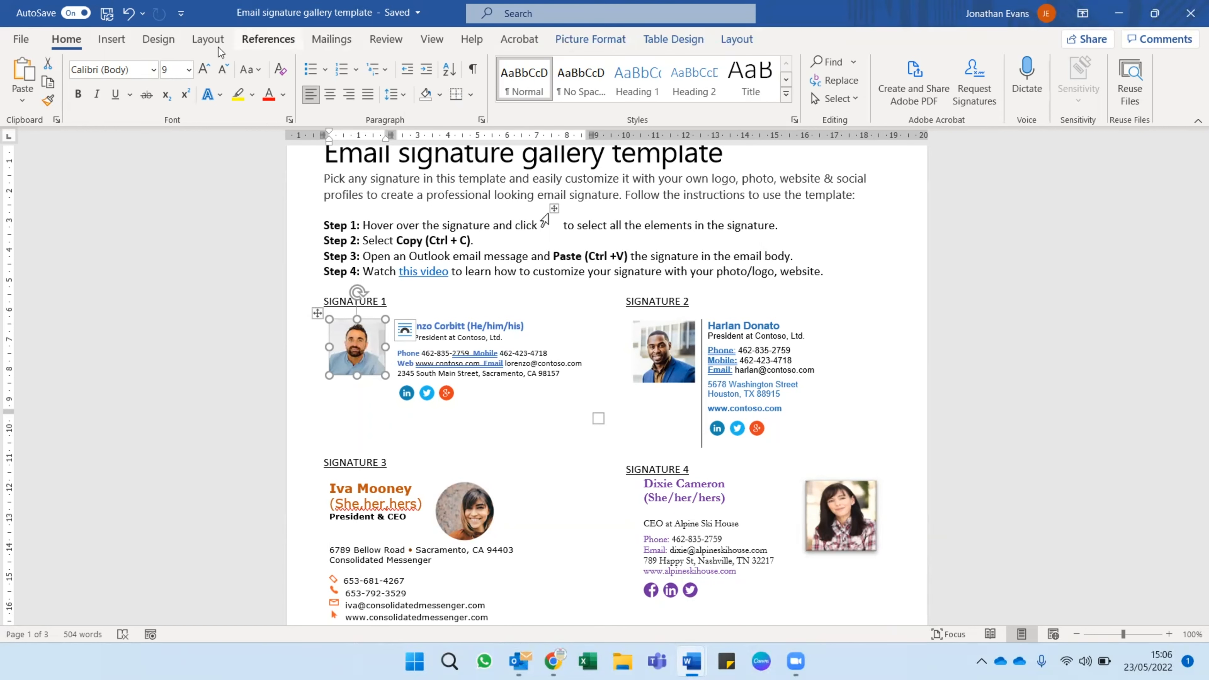
Crop the new Signature 1 portrait to the Oval basic shape.
click(592, 45)
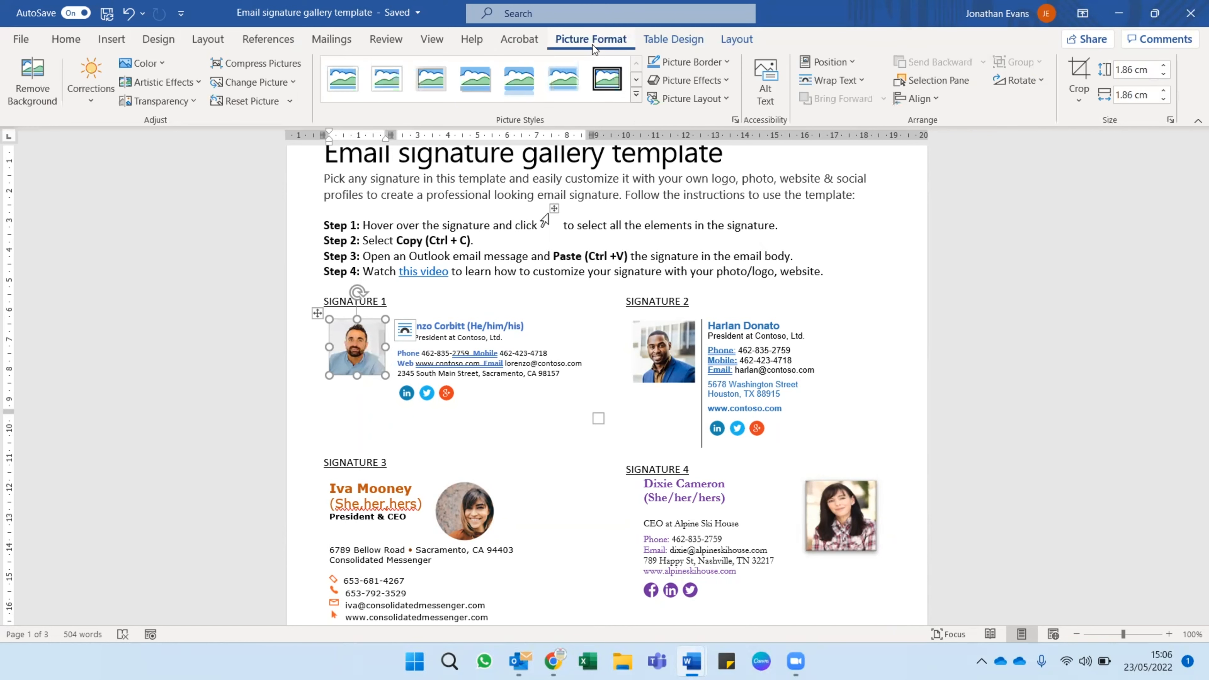
click(1078, 100)
mouse_move(1150, 148)
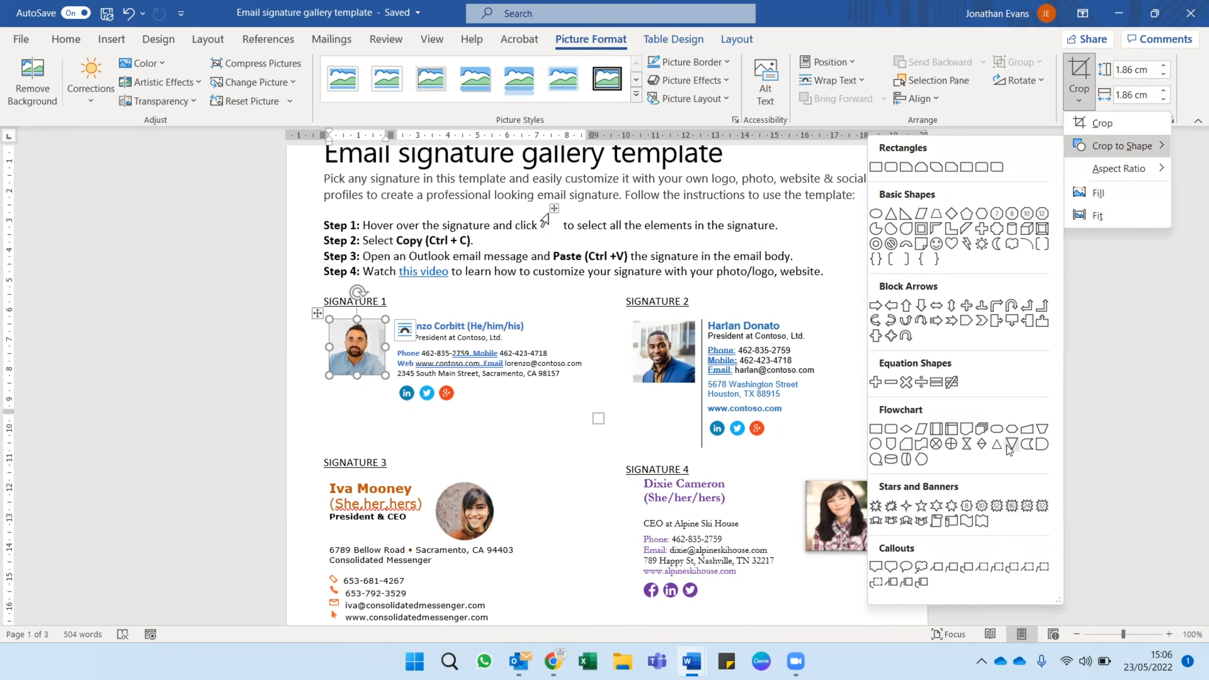
click(876, 214)
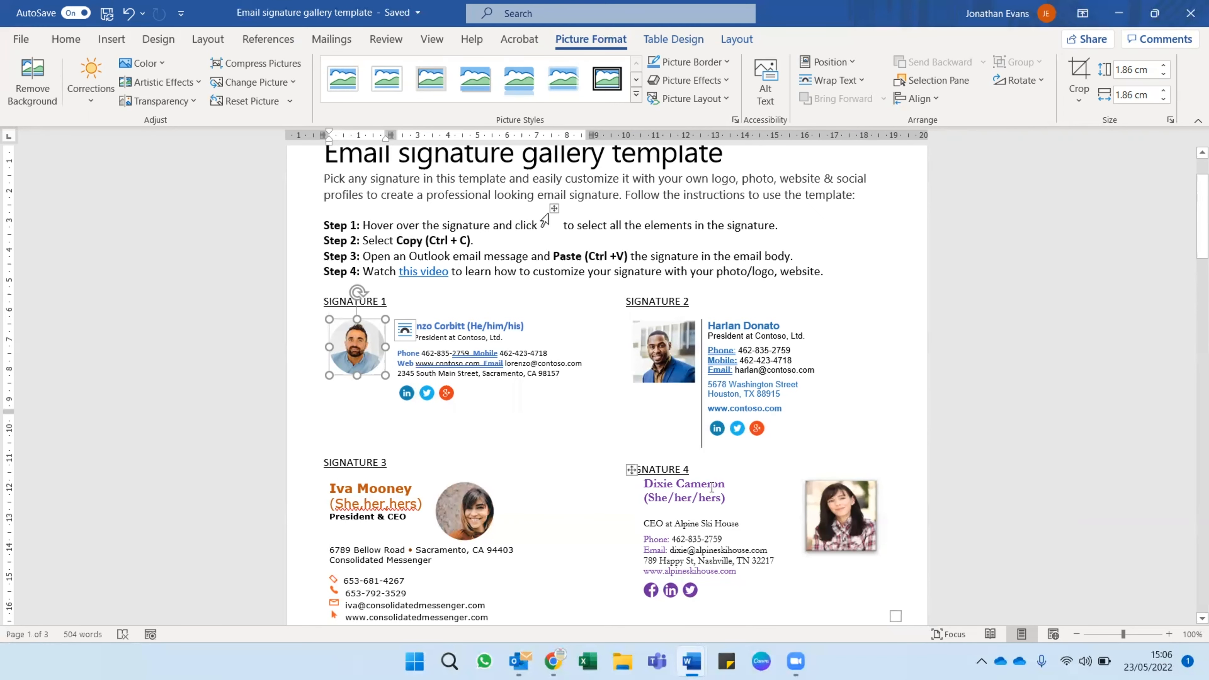
Inspect the hyperlink address behind the LinkedIn icon in Signature 1 and leave it unedited.
scroll(690, 524, down, 2)
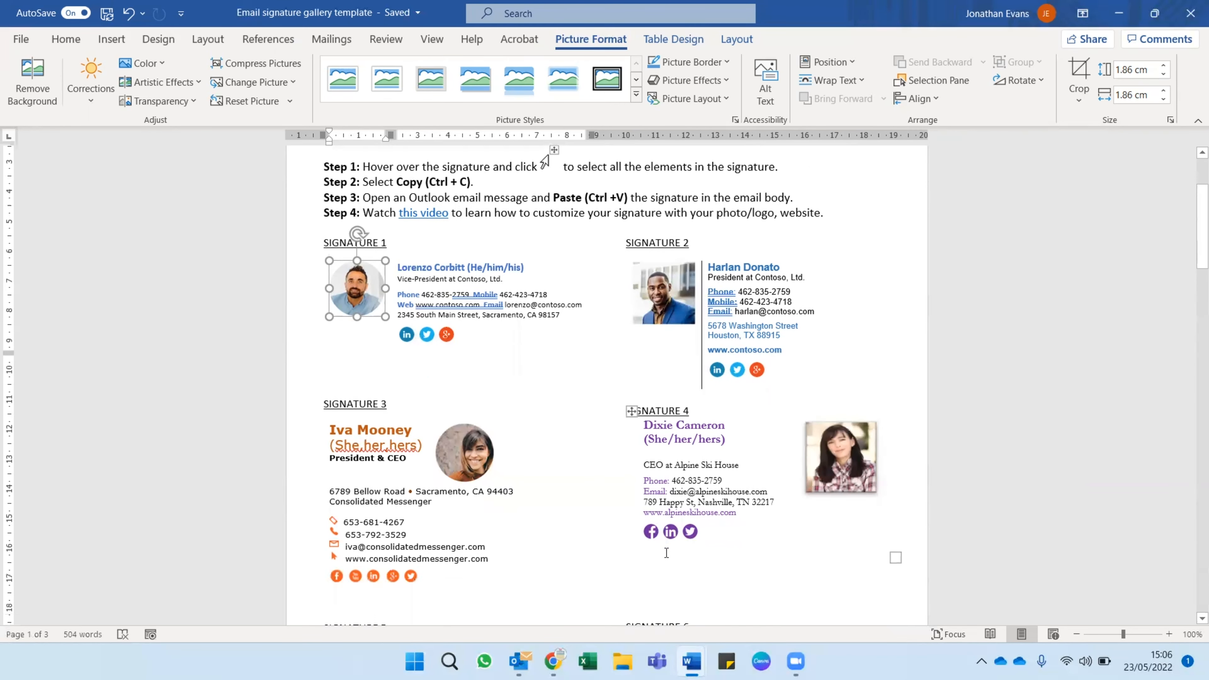
scroll(589, 517, up, 2)
scroll(618, 476, down, 3)
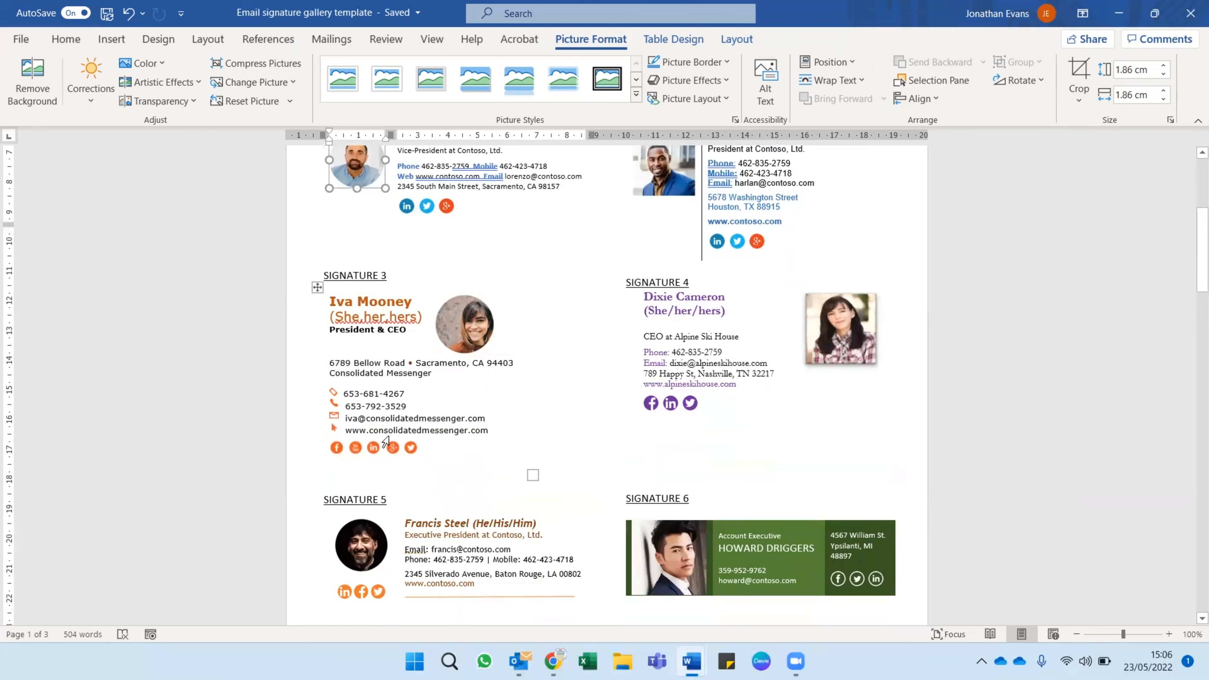
scroll(528, 452, up, 2)
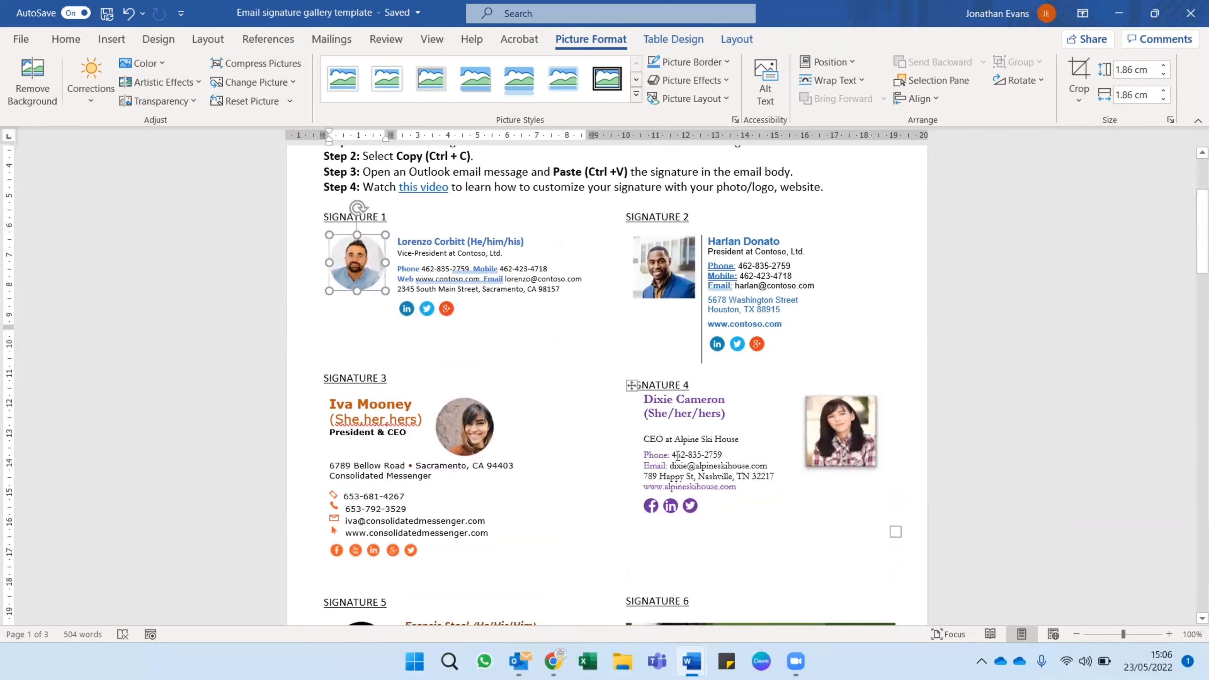
right_click(407, 309)
key(Escape)
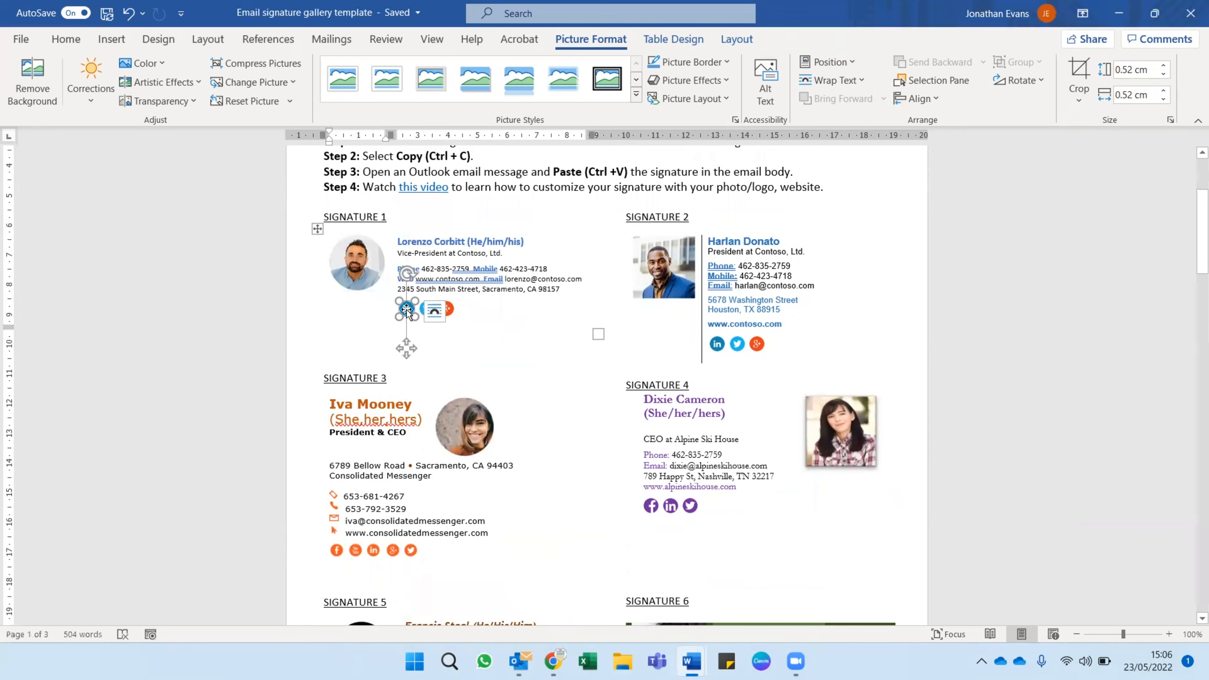
right_click(407, 312)
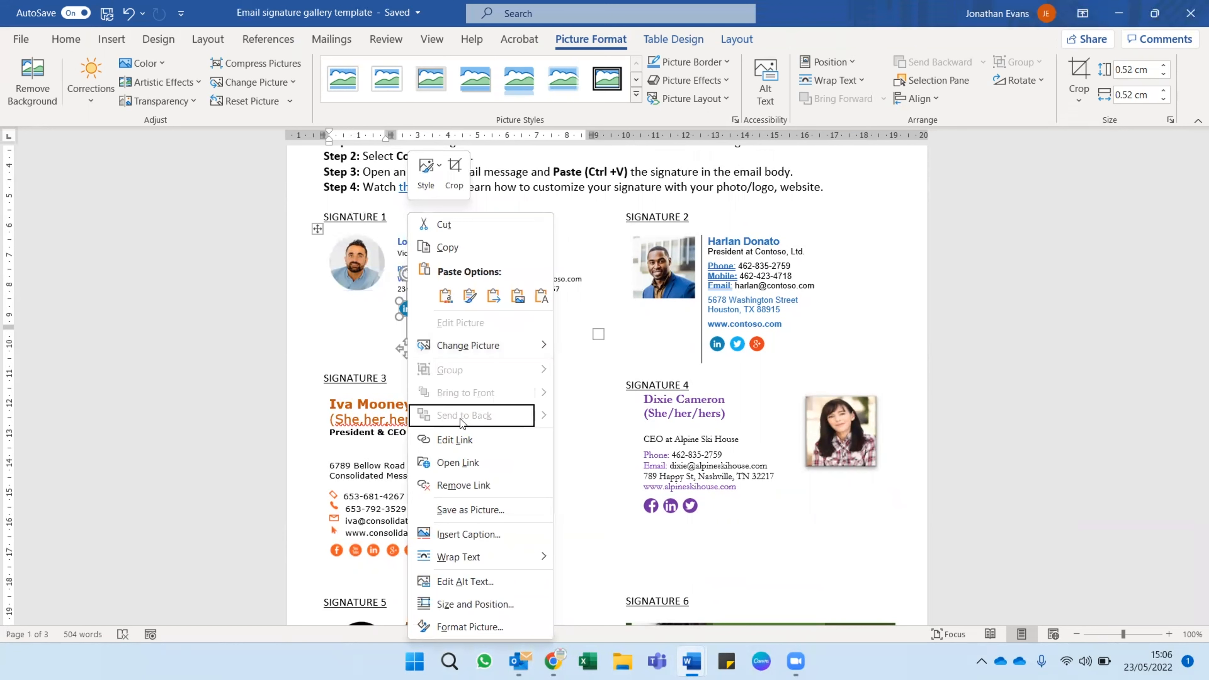
click(454, 440)
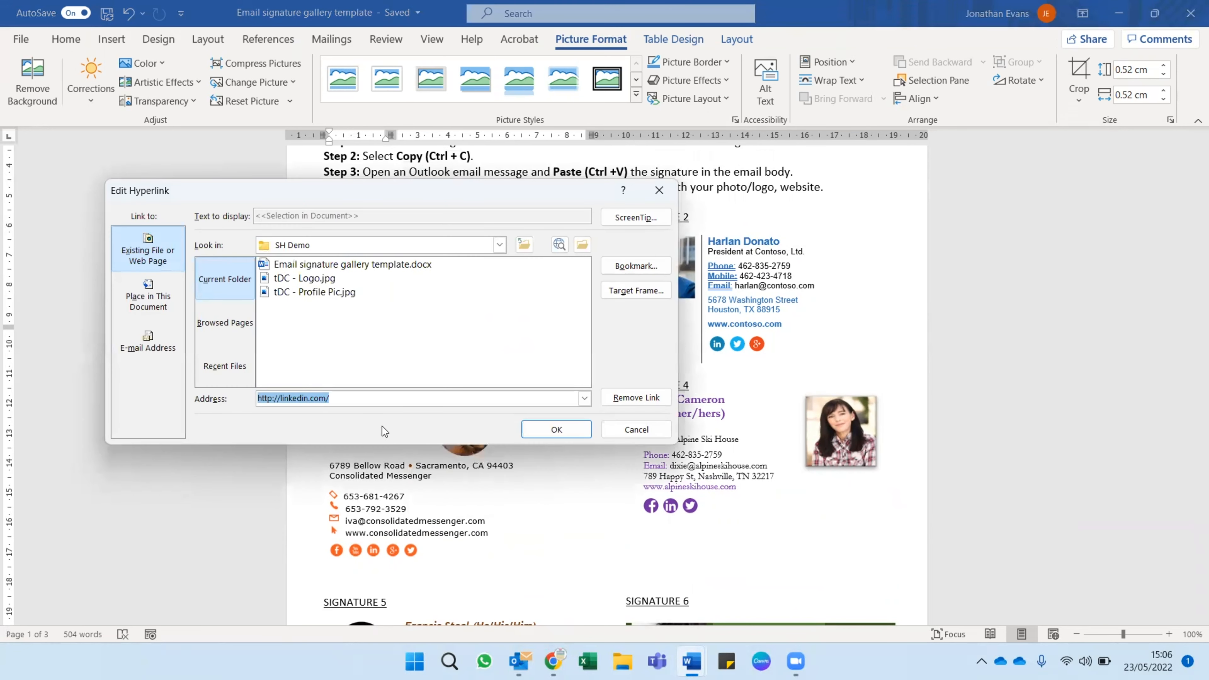
click(355, 399)
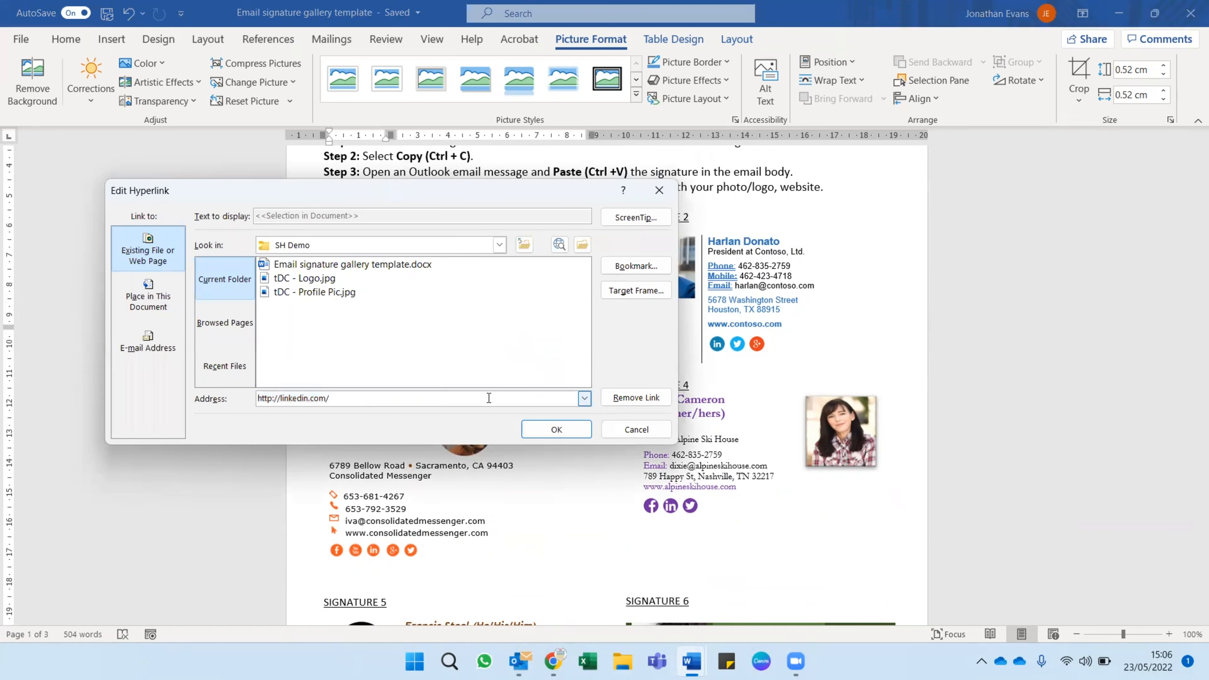
click(636, 429)
click(531, 289)
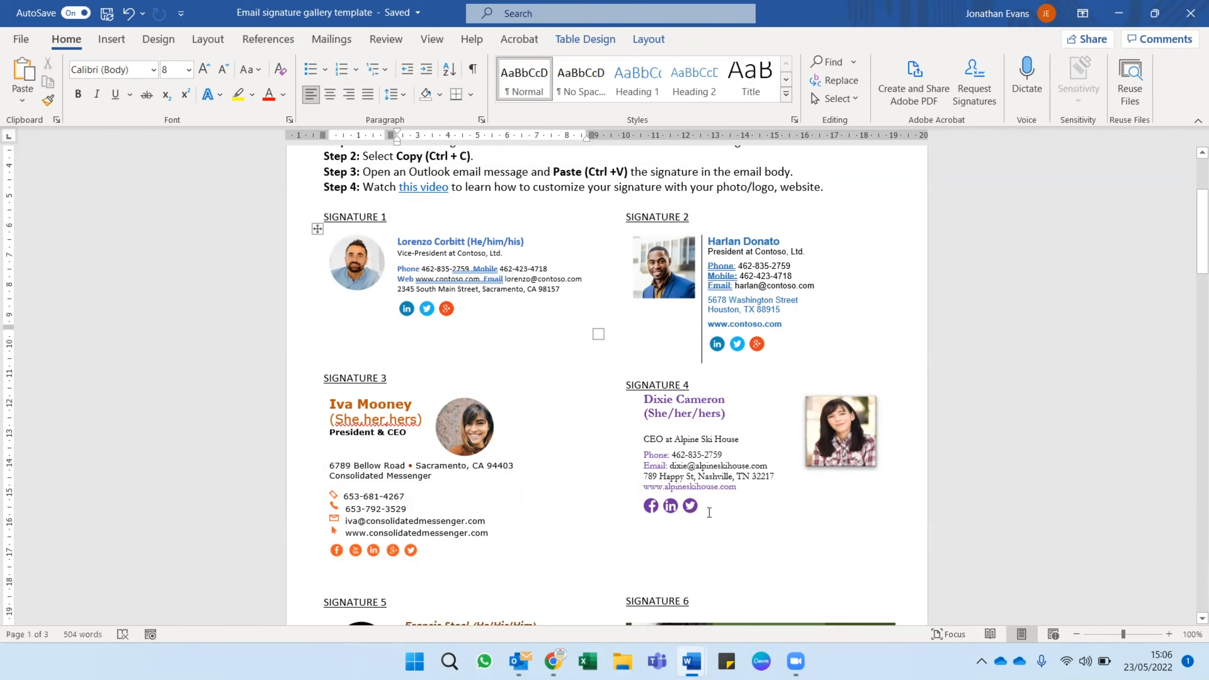
Select the whole Signature 1 block and display the commands available for it.
scroll(677, 516, down, 2)
scroll(695, 513, up, 1)
scroll(559, 433, up, 2)
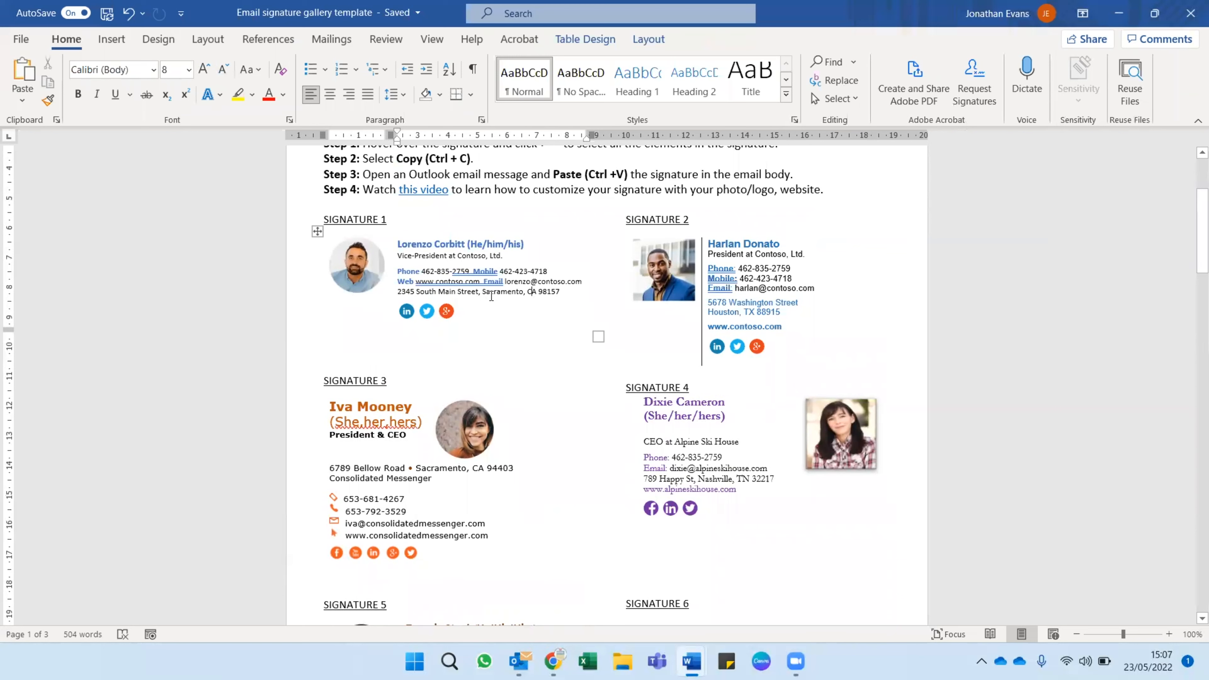
click(316, 232)
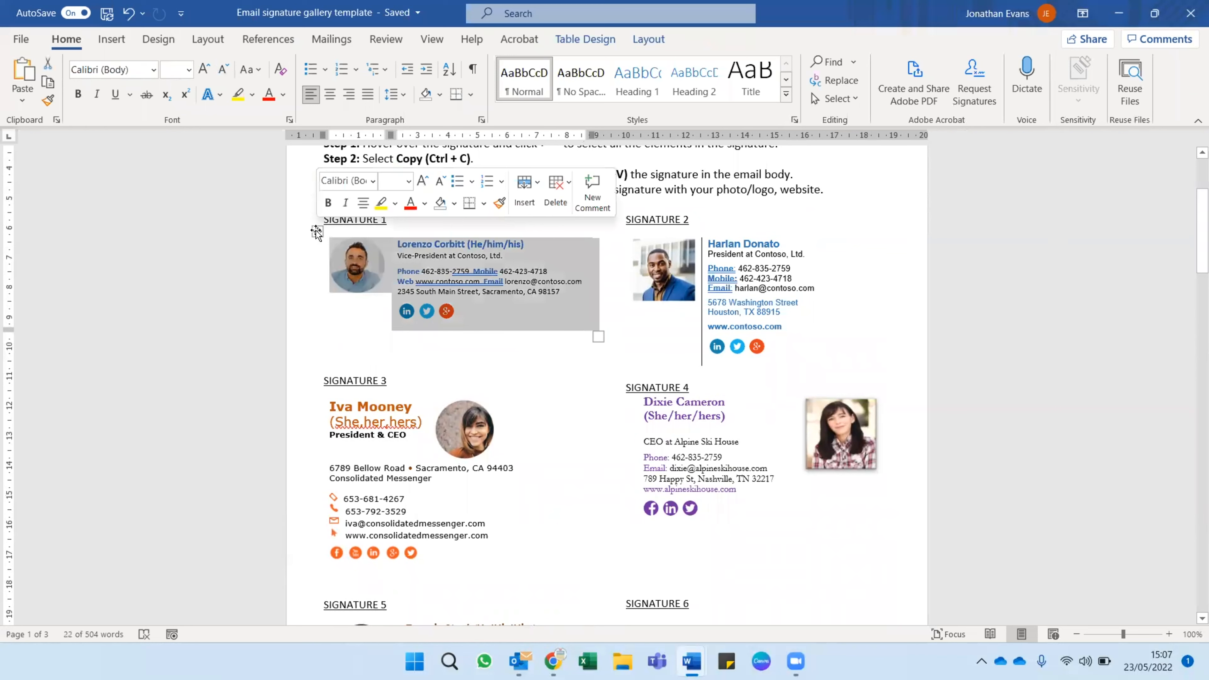
right_click(316, 232)
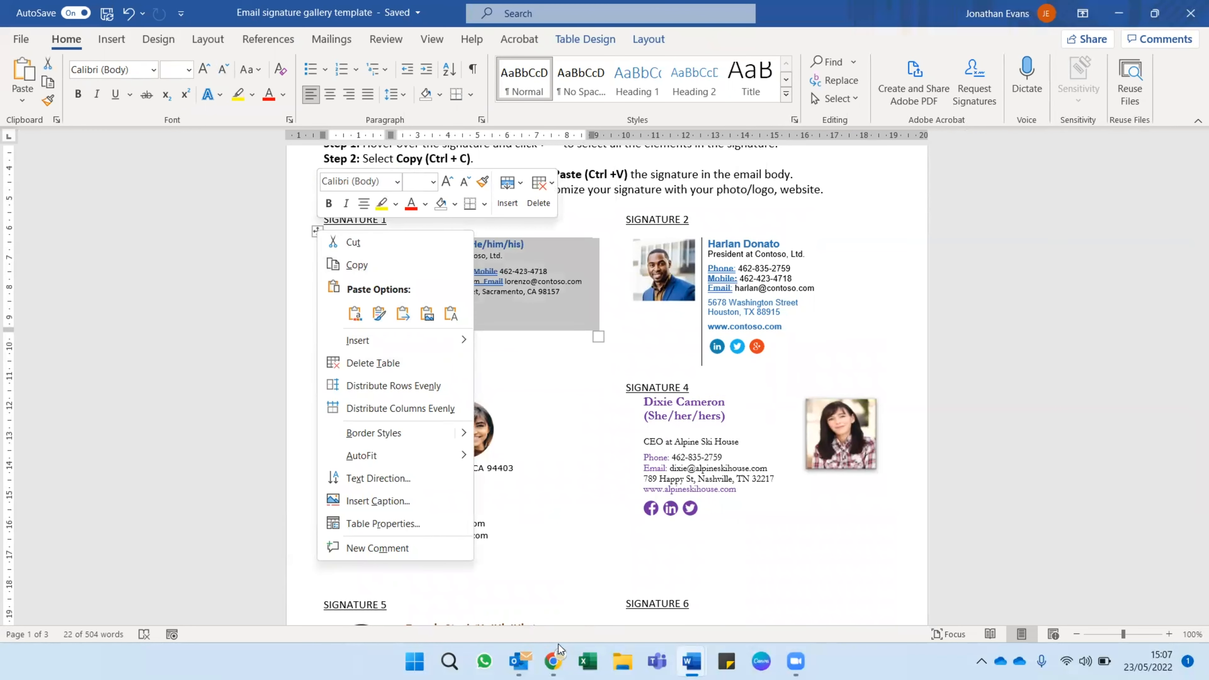
View the open Outlook message, return to the Word template and deselect Signature 1.
click(519, 660)
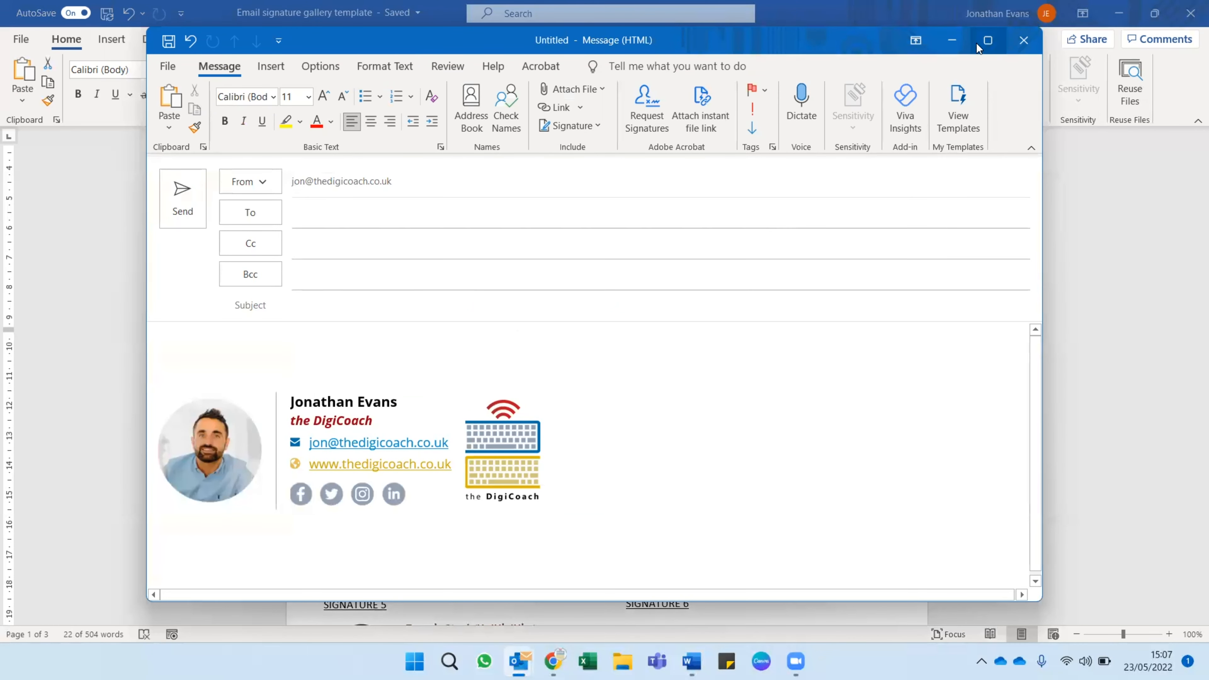
click(957, 45)
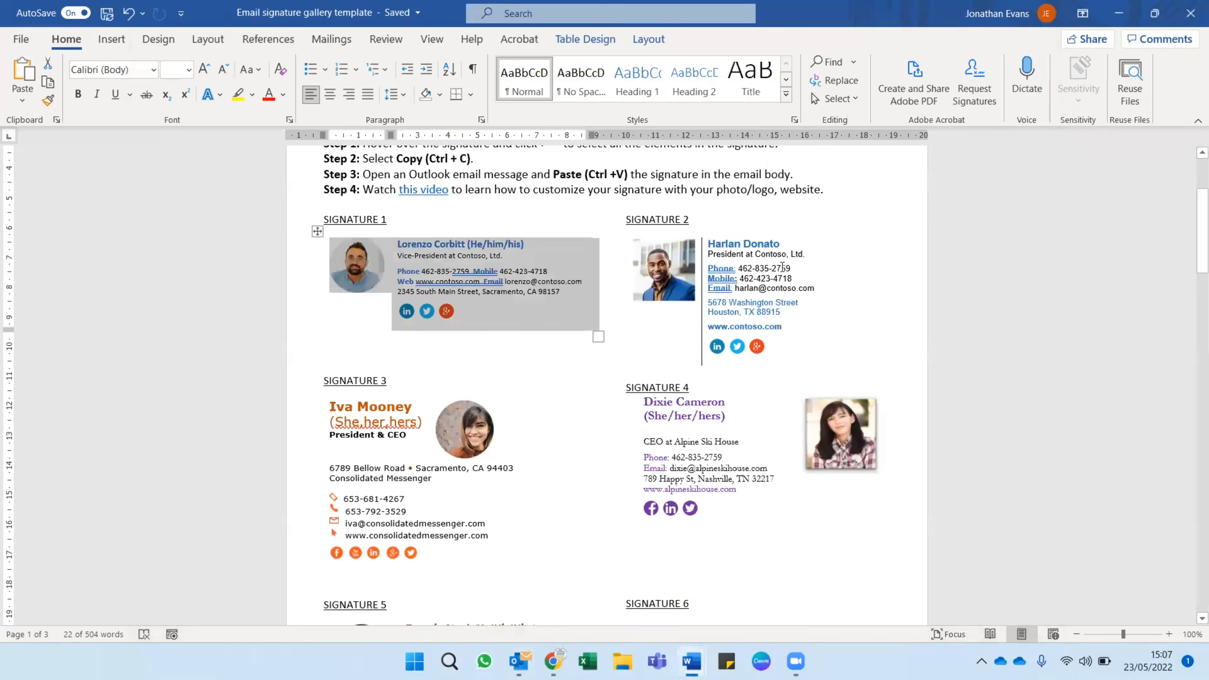
click(831, 196)
Review the signature designs from Signature 3 to Signature 14 and return to the start of the document.
scroll(563, 383, down, 3)
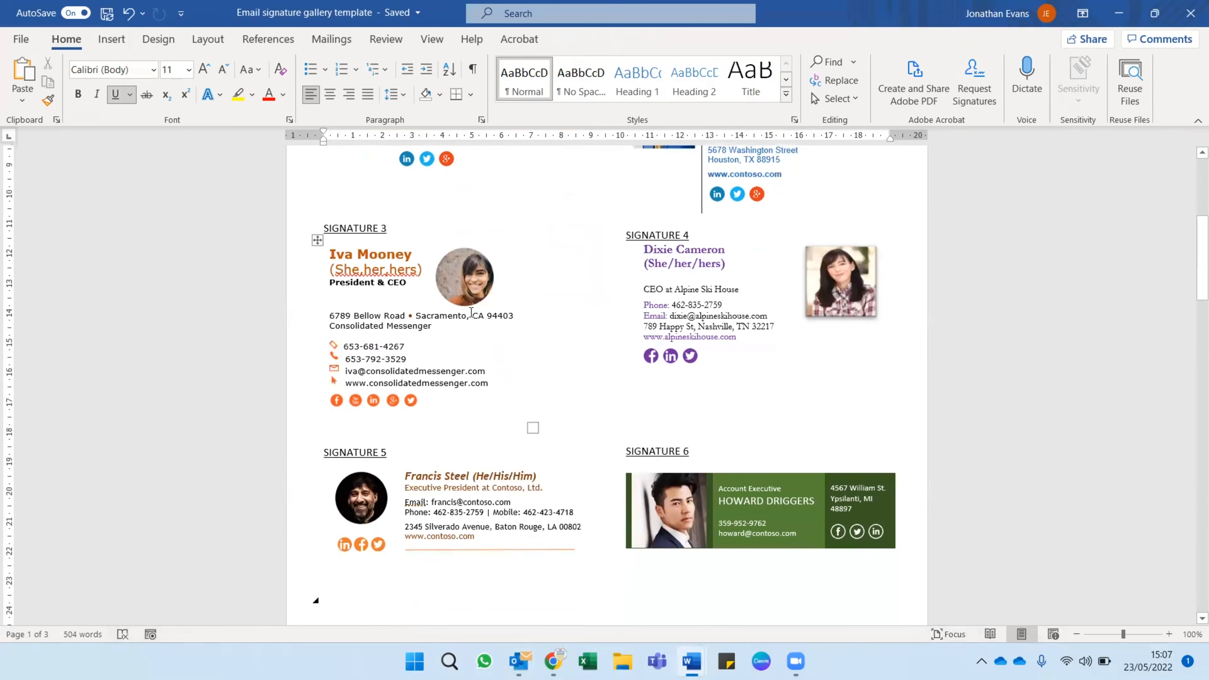
scroll(563, 382, down, 8)
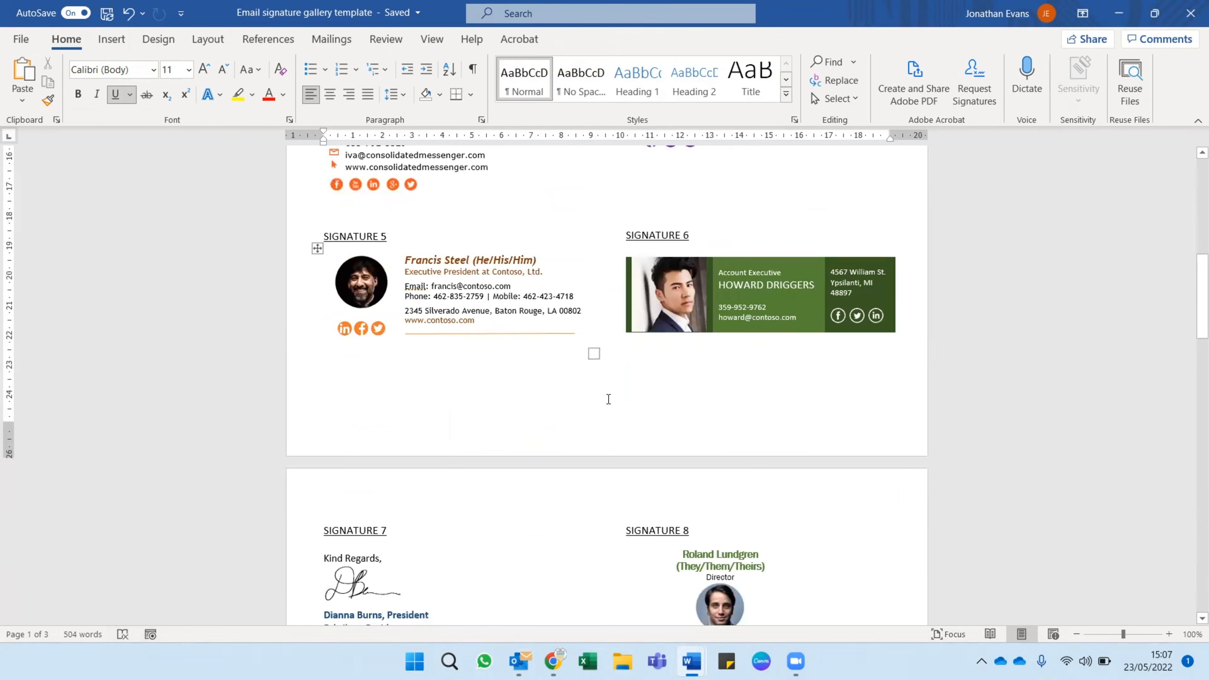
scroll(638, 390, down, 1)
scroll(601, 370, down, 4)
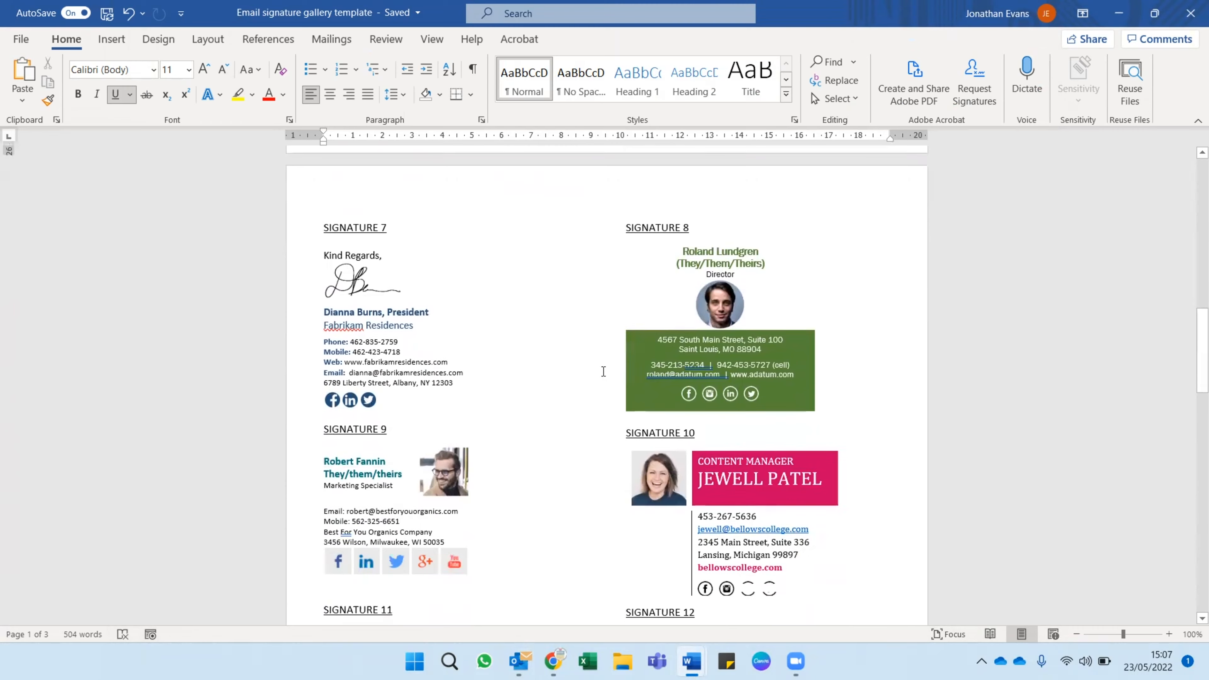
scroll(566, 346, down, 7)
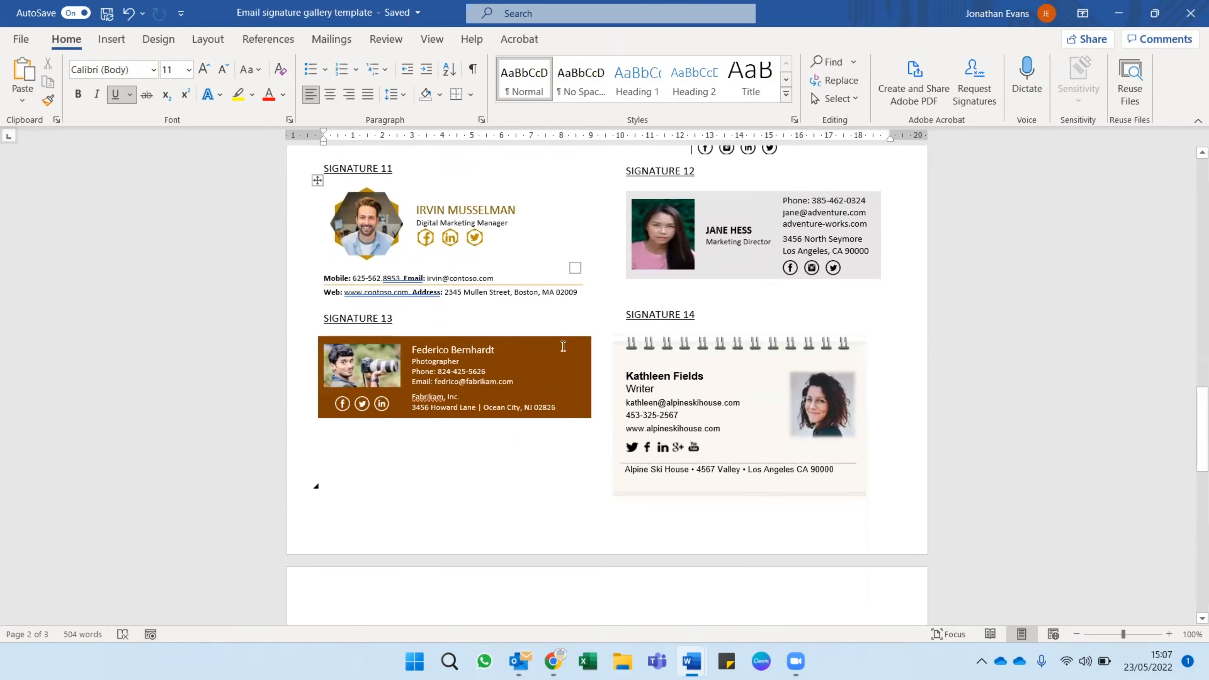
key(ctrl+Home)
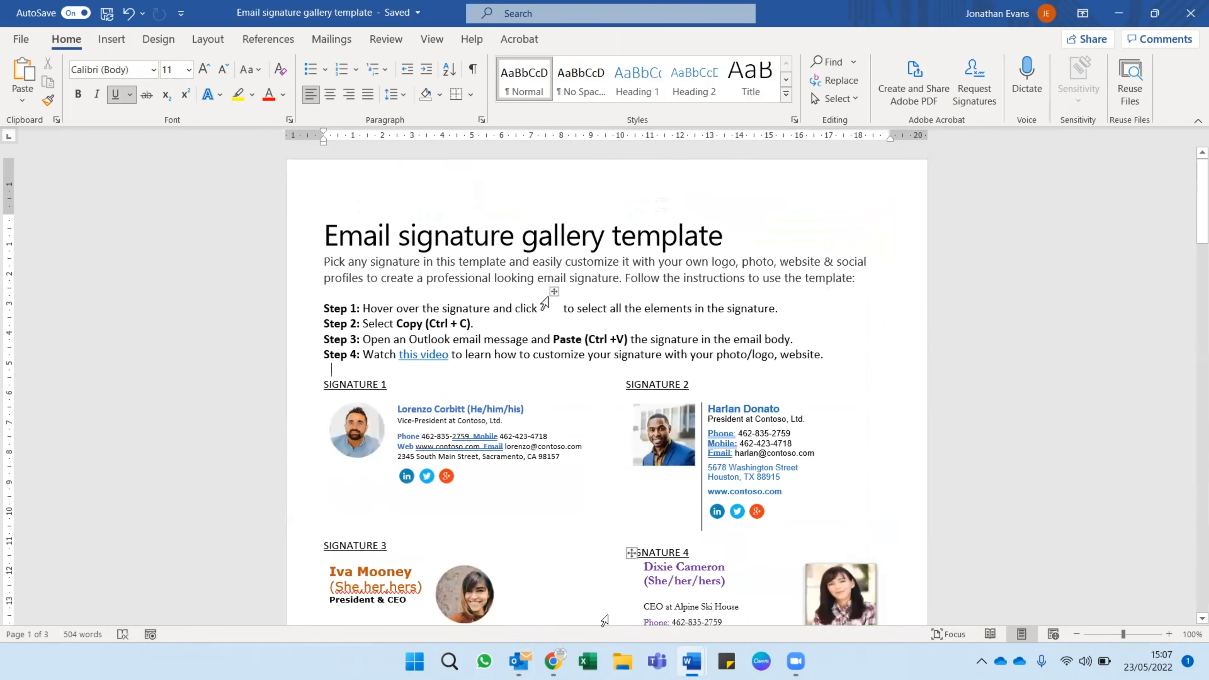
Switch to the Signature Hound website in Chrome and sign in to the account.
click(553, 661)
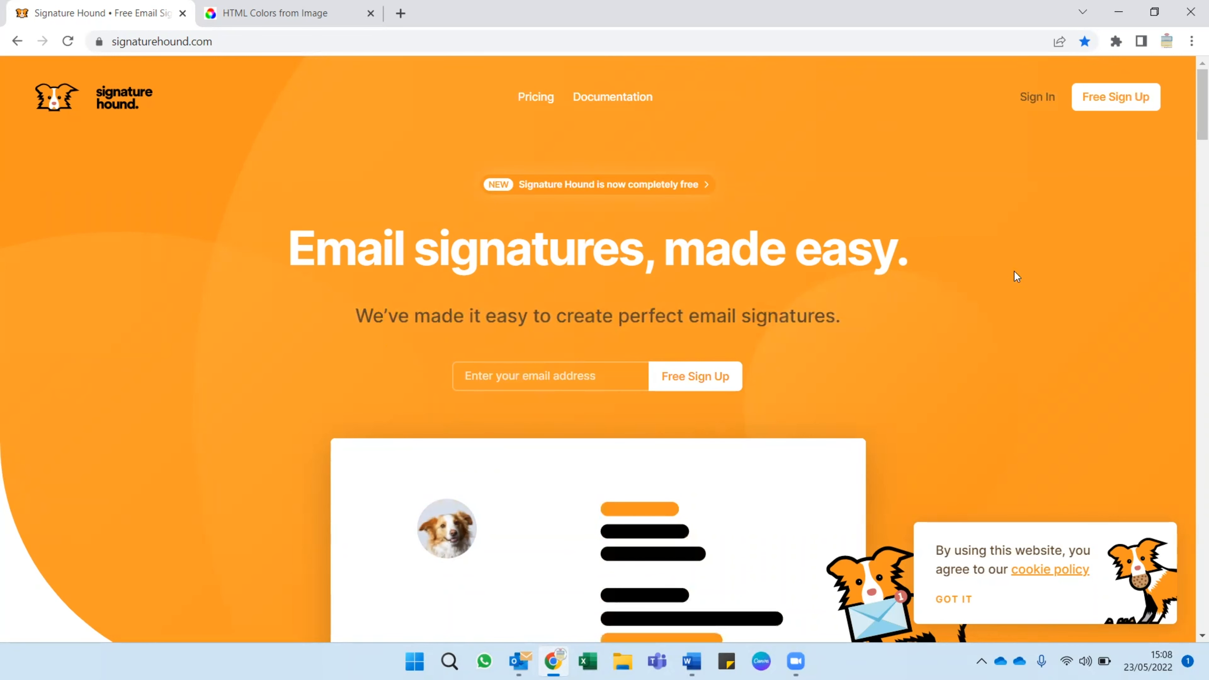
click(1038, 97)
click(117, 399)
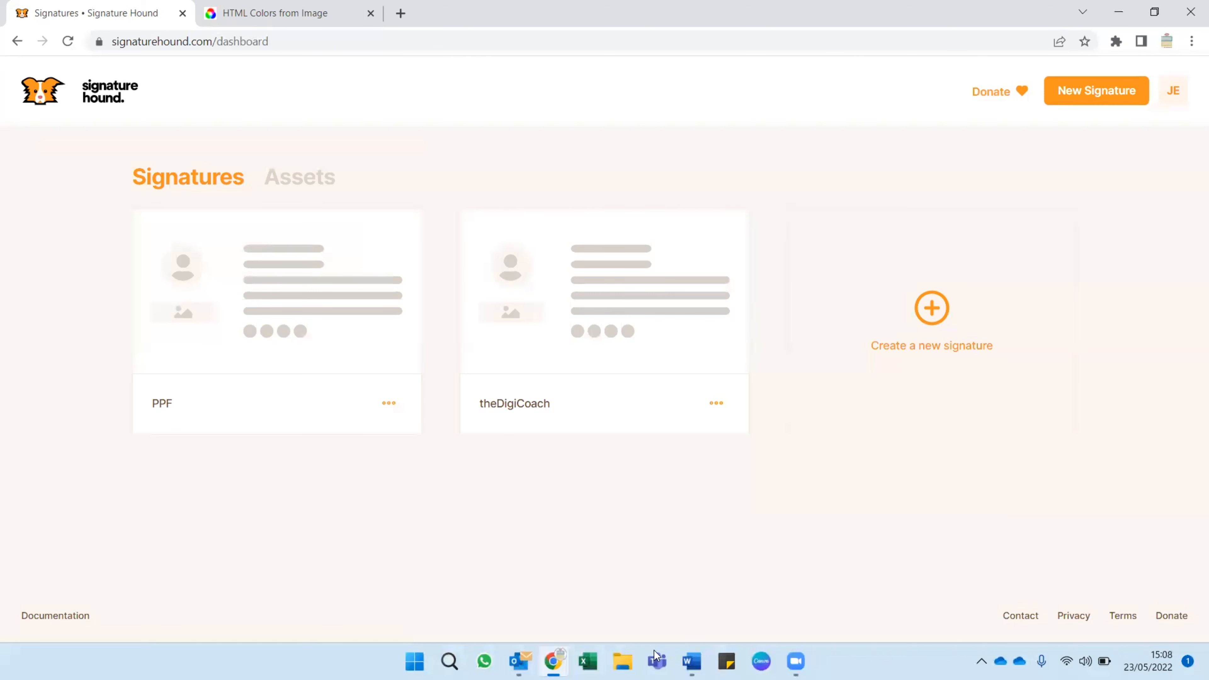
Create a new signature design named "tDC demo".
click(939, 310)
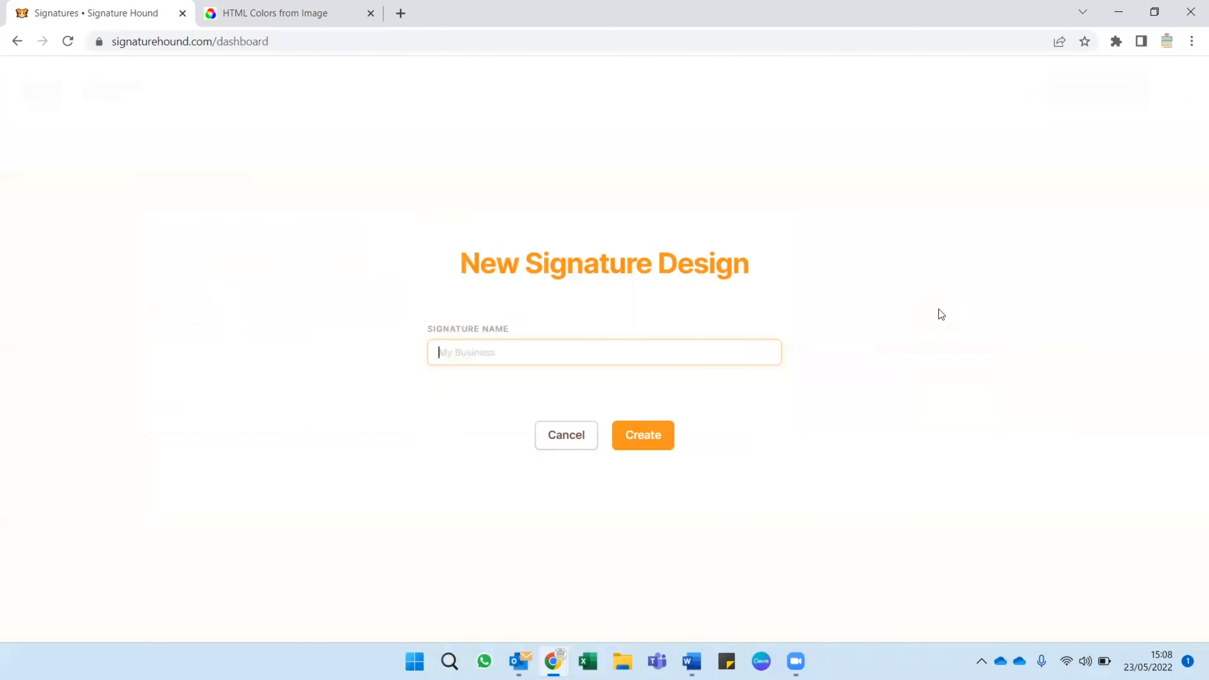
text(tDC)
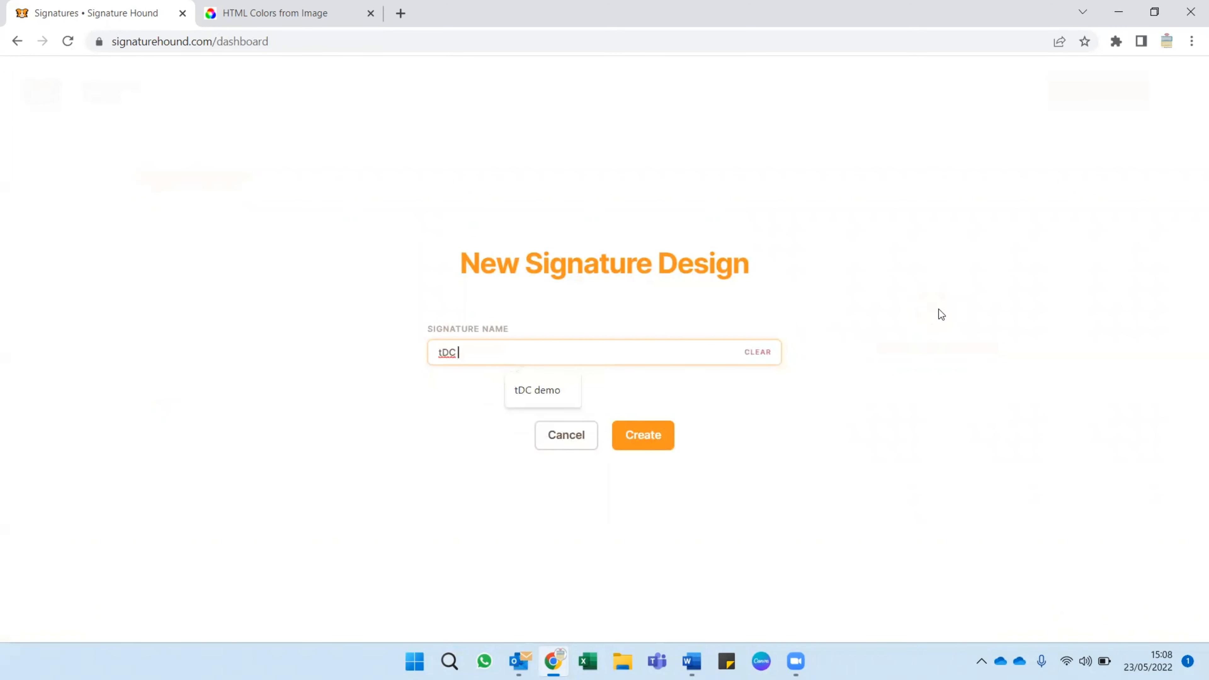
text( demo)
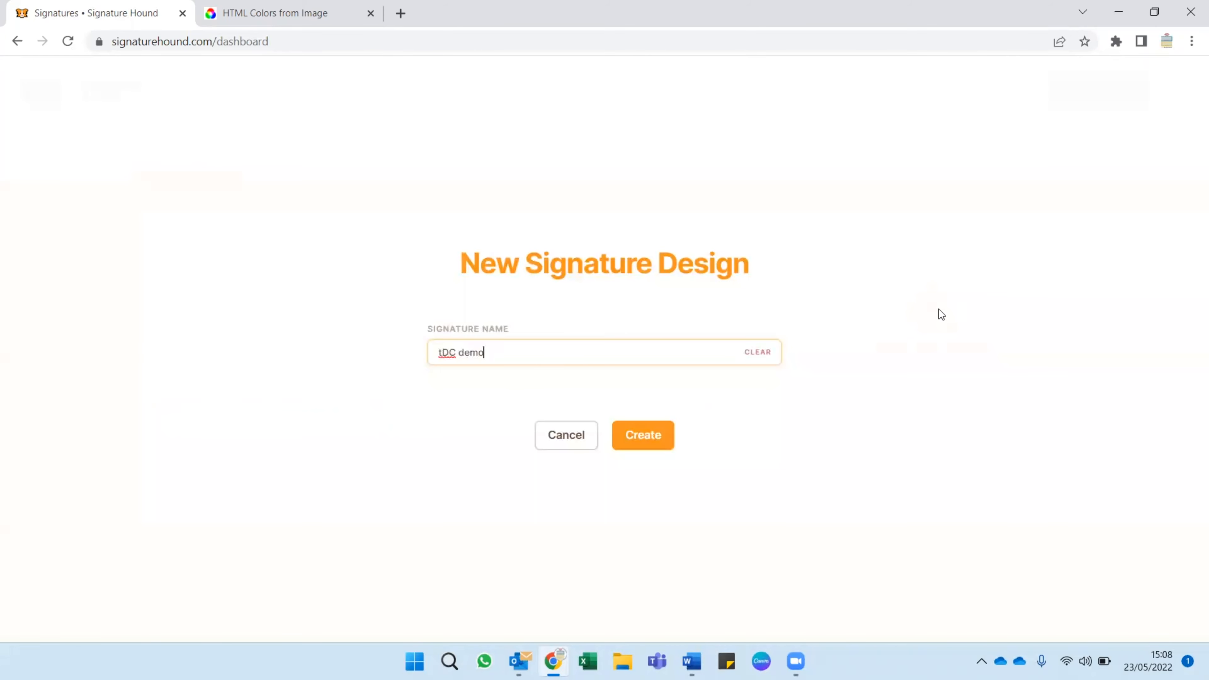
click(669, 441)
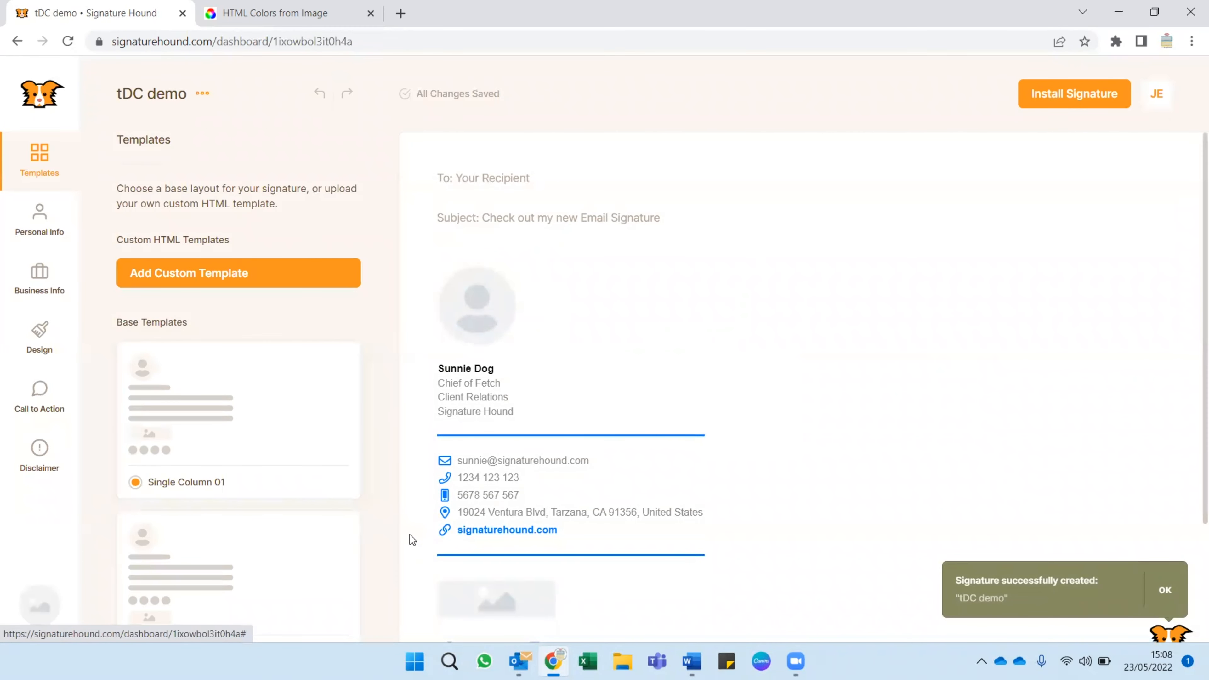
Review the base template layouts from Single Column 01 to Vertical 03 without changing the chosen layout.
scroll(510, 390, down, 3)
scroll(518, 391, up, 3)
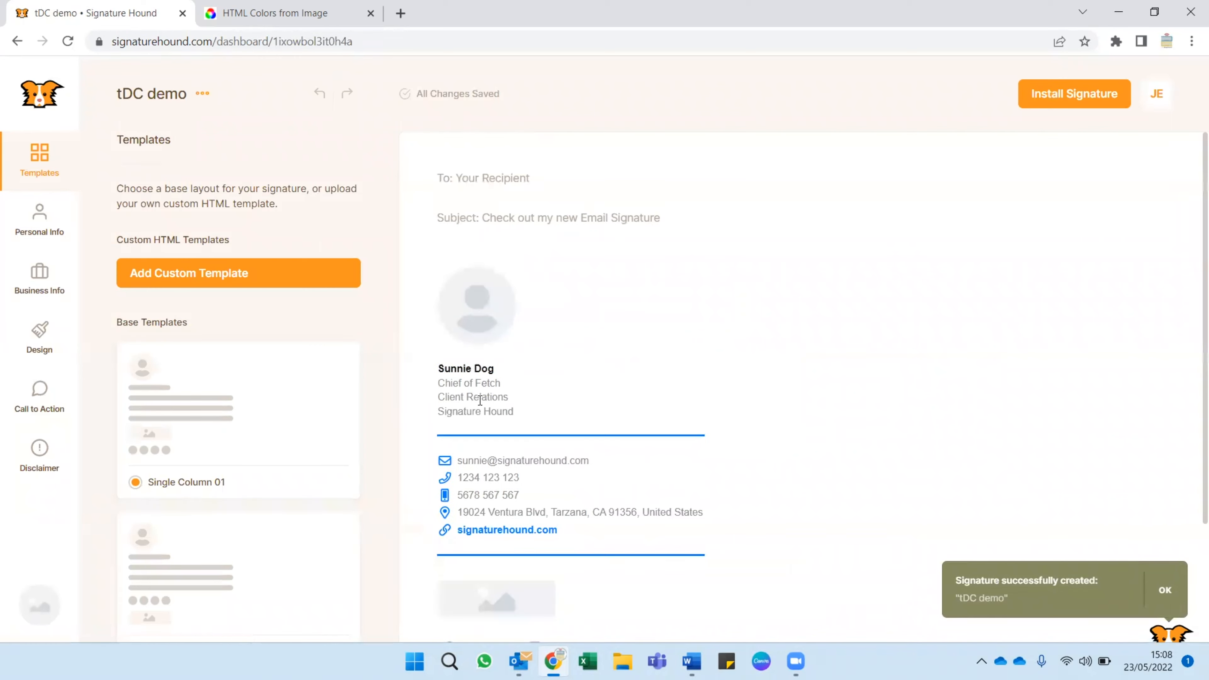
scroll(147, 342, down, 15)
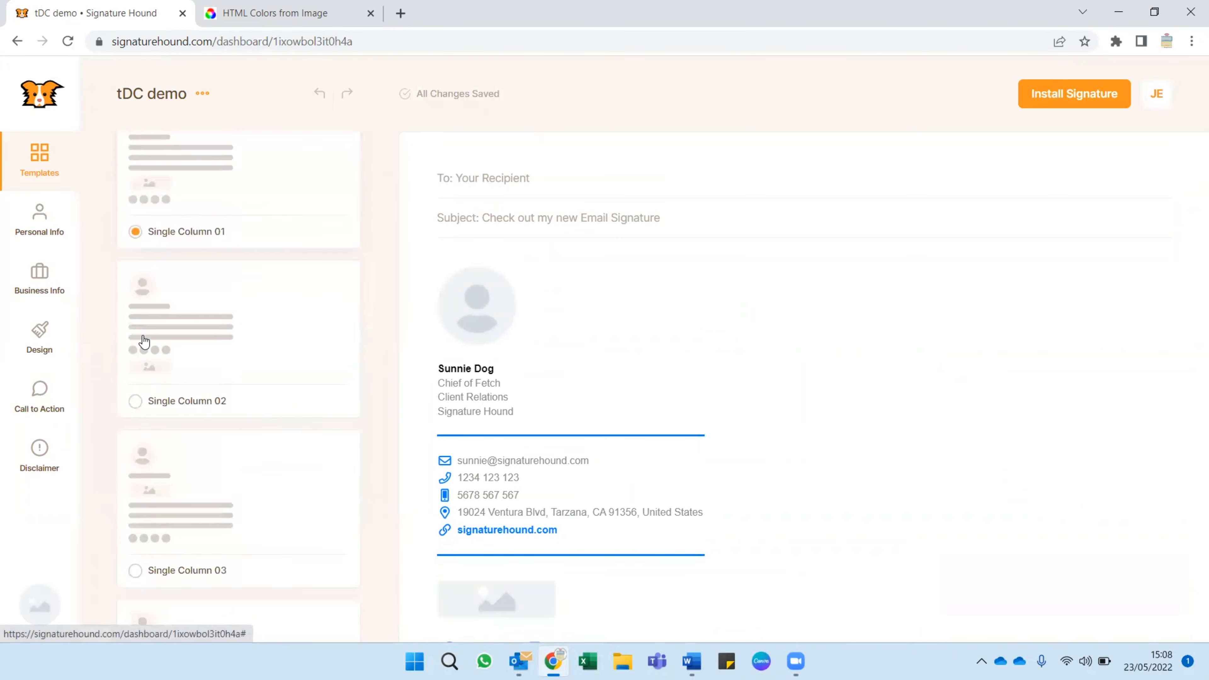
scroll(152, 347, down, 4)
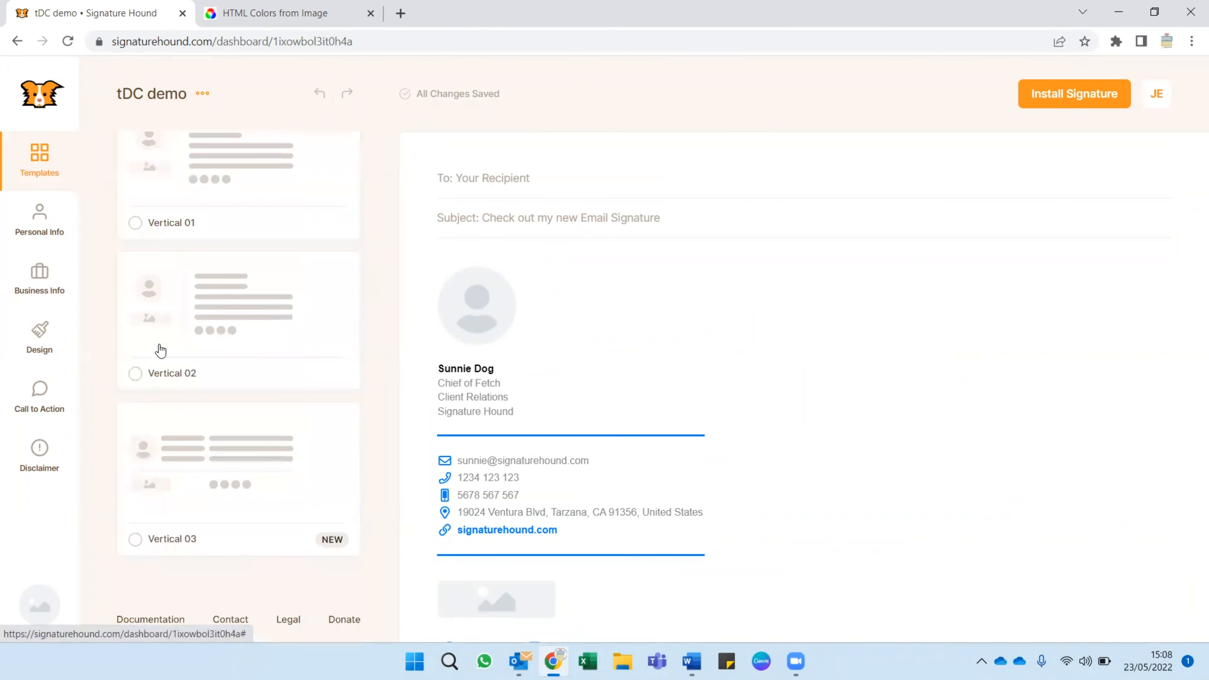
scroll(289, 454, up, 12)
scroll(292, 454, up, 8)
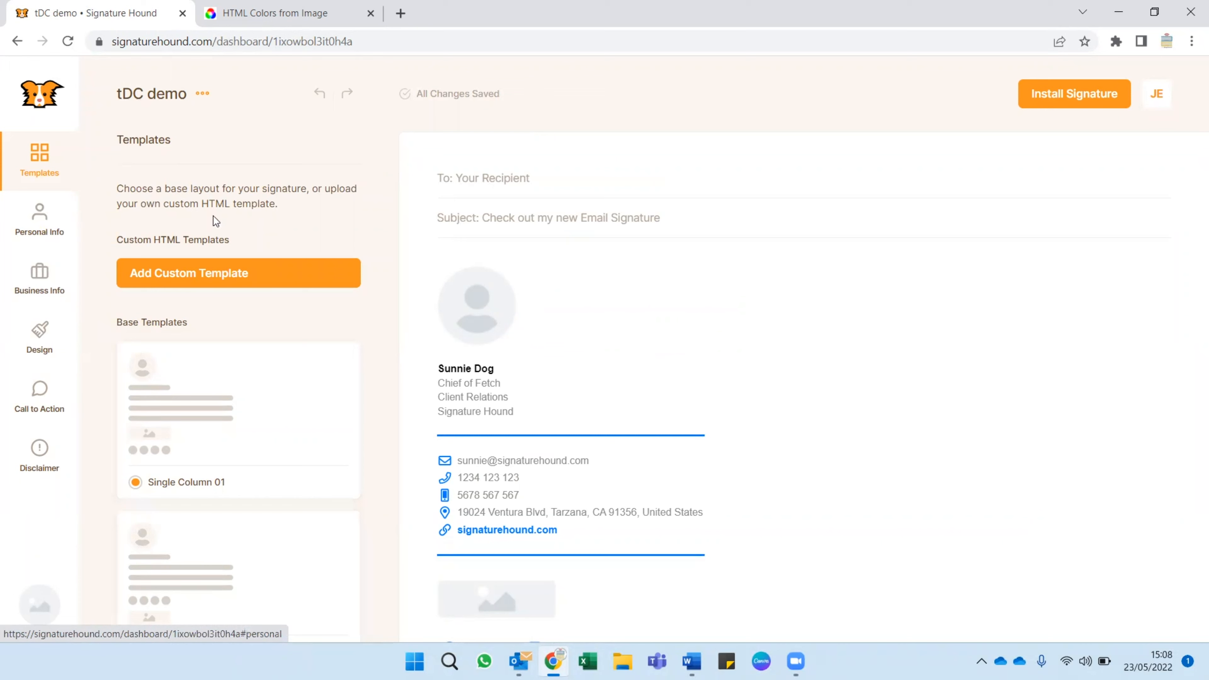
Upload the "tDC - Profile Pic" file as the circle-cropped profile image and reveal its width setting.
click(40, 219)
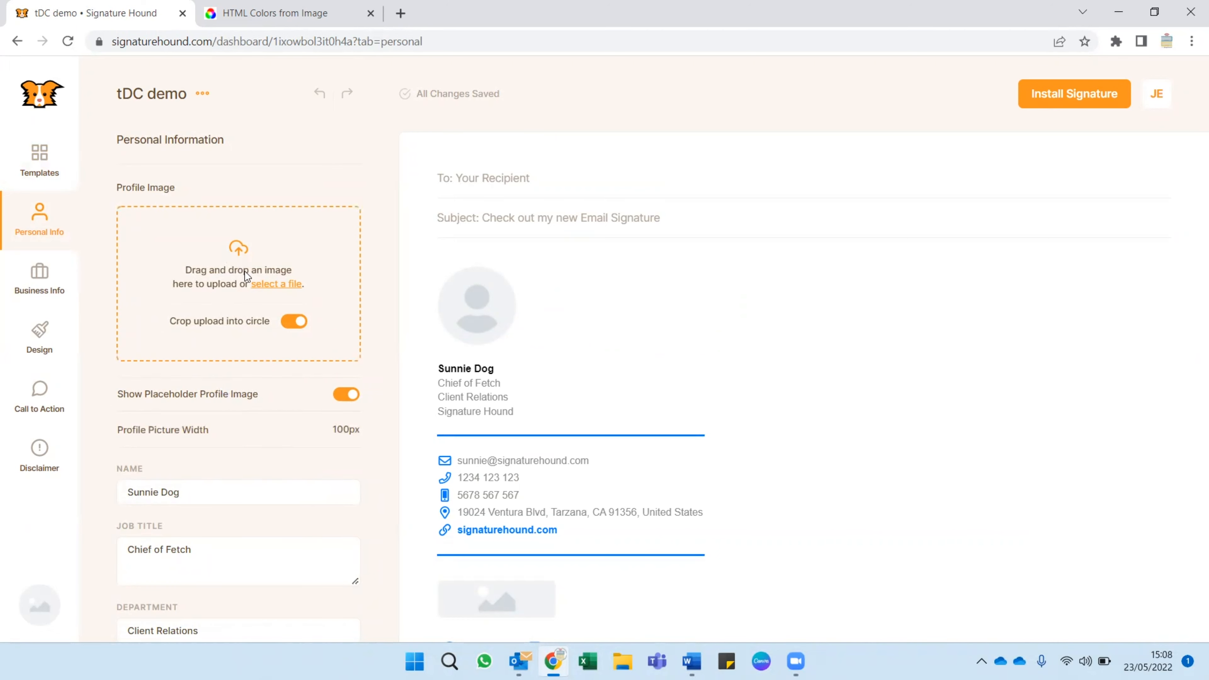
click(259, 284)
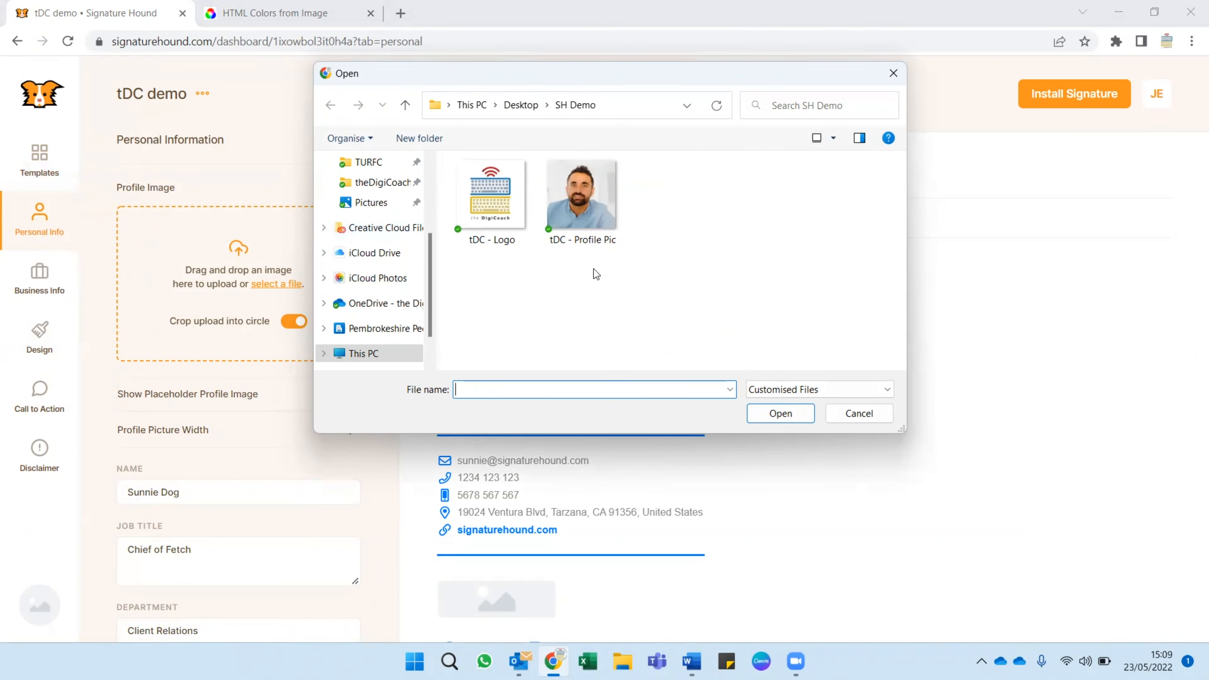
click(573, 203)
click(774, 418)
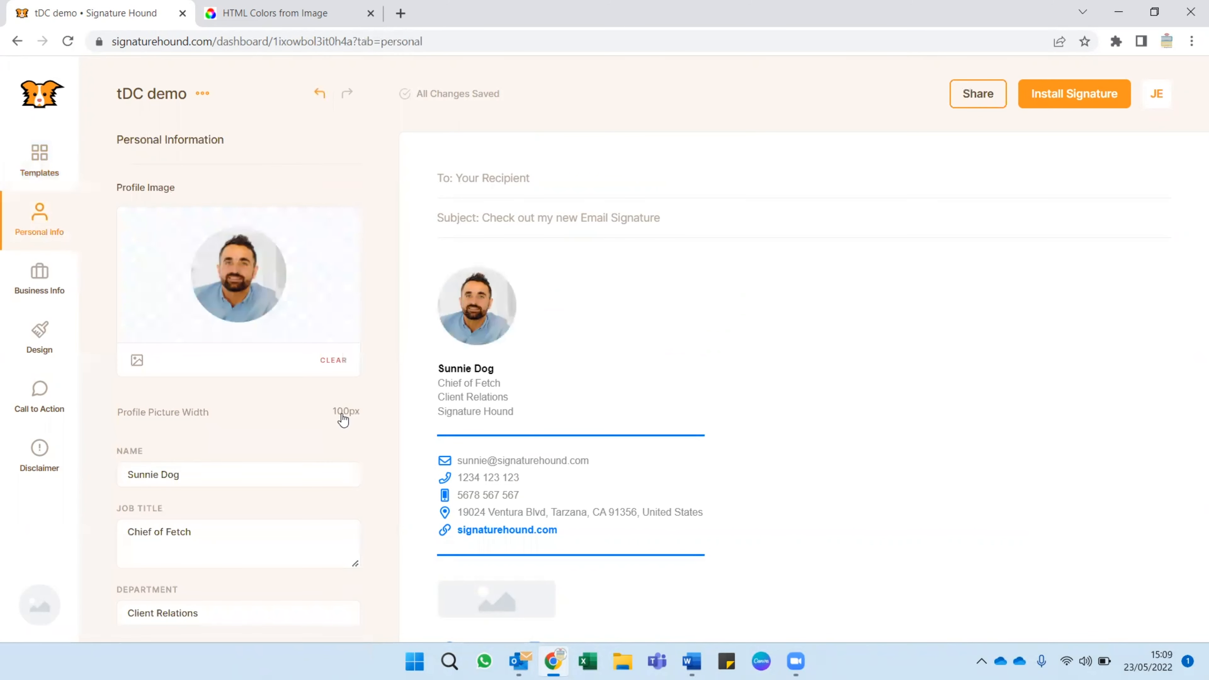
click(276, 423)
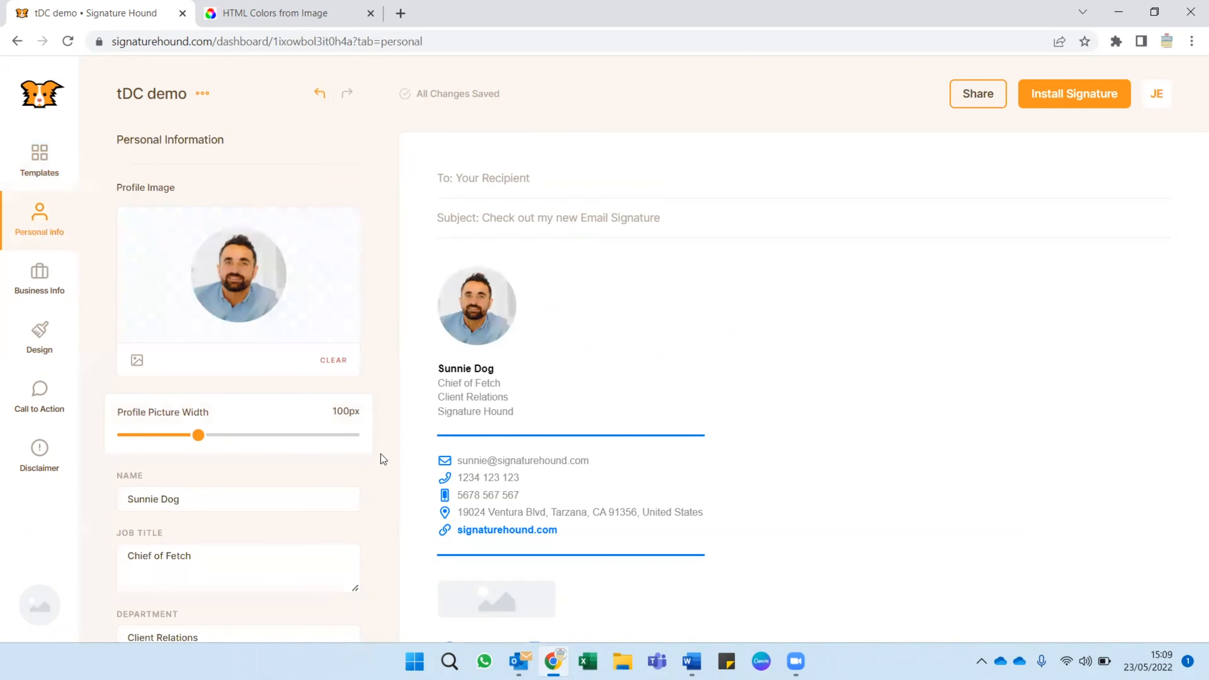
Replace the sample name with the person's own name and set the job title to "Digital Consultant".
drag(243, 498, 106, 504)
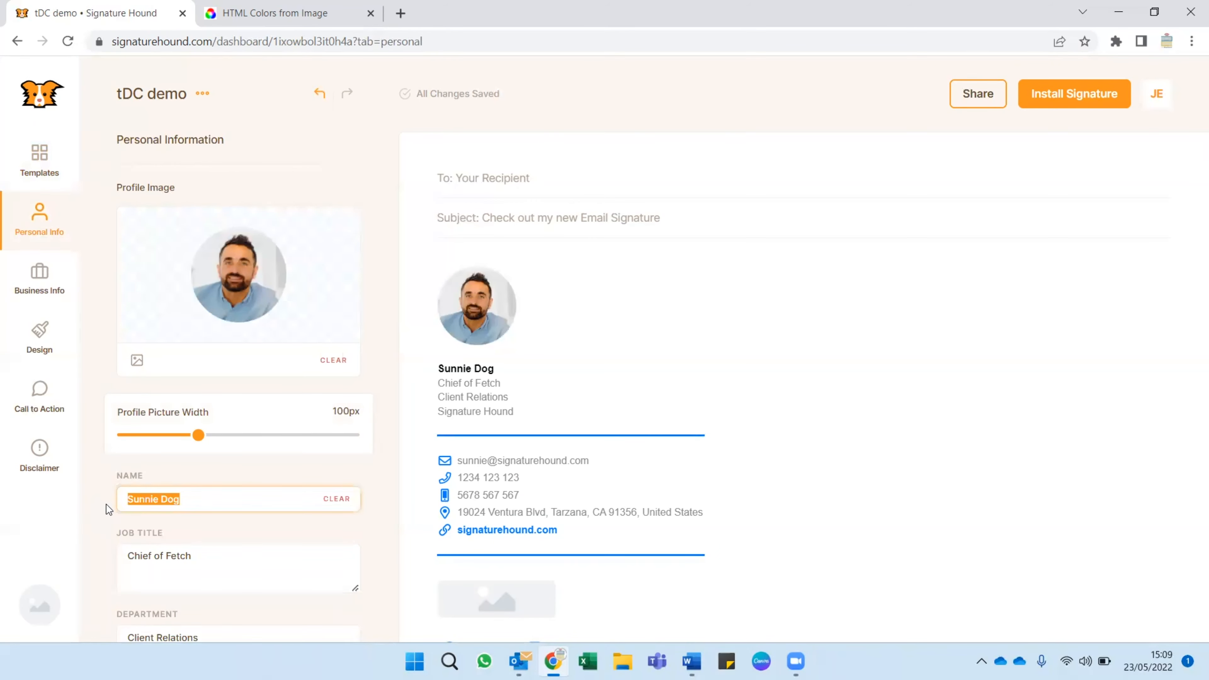
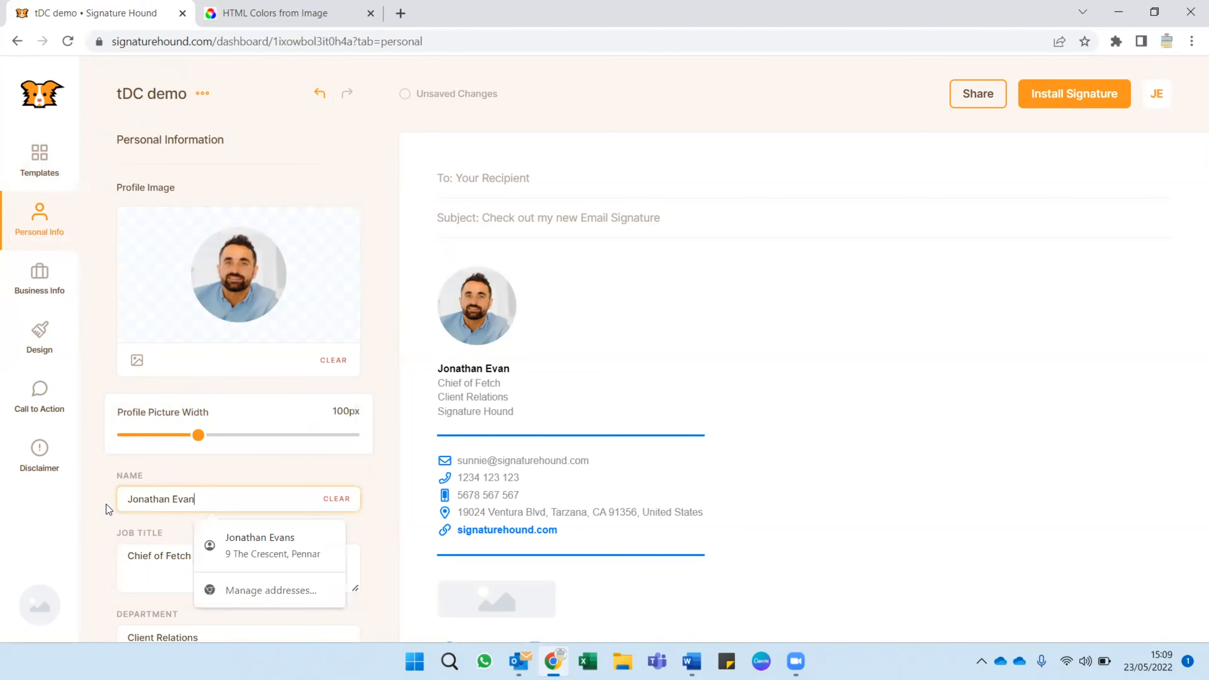
key(Tab)
key(ctrl+a)
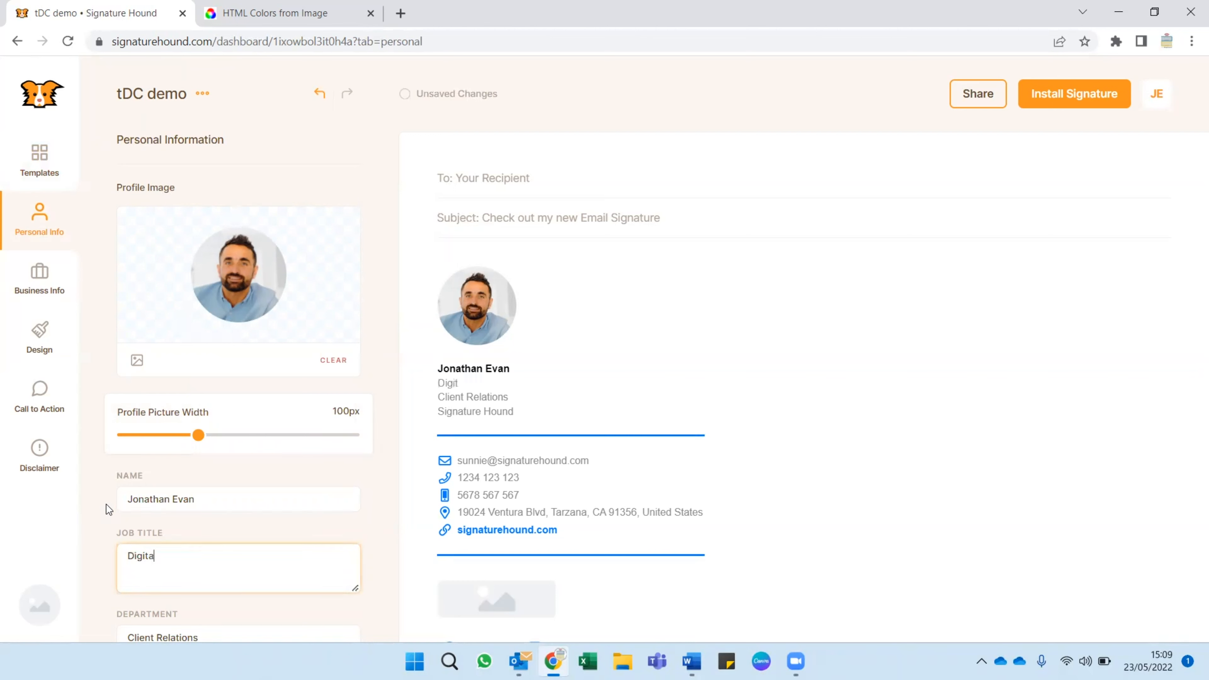
Clear the department and replace the sample e-mail address with the person's own e-mail address.
key(Tab)
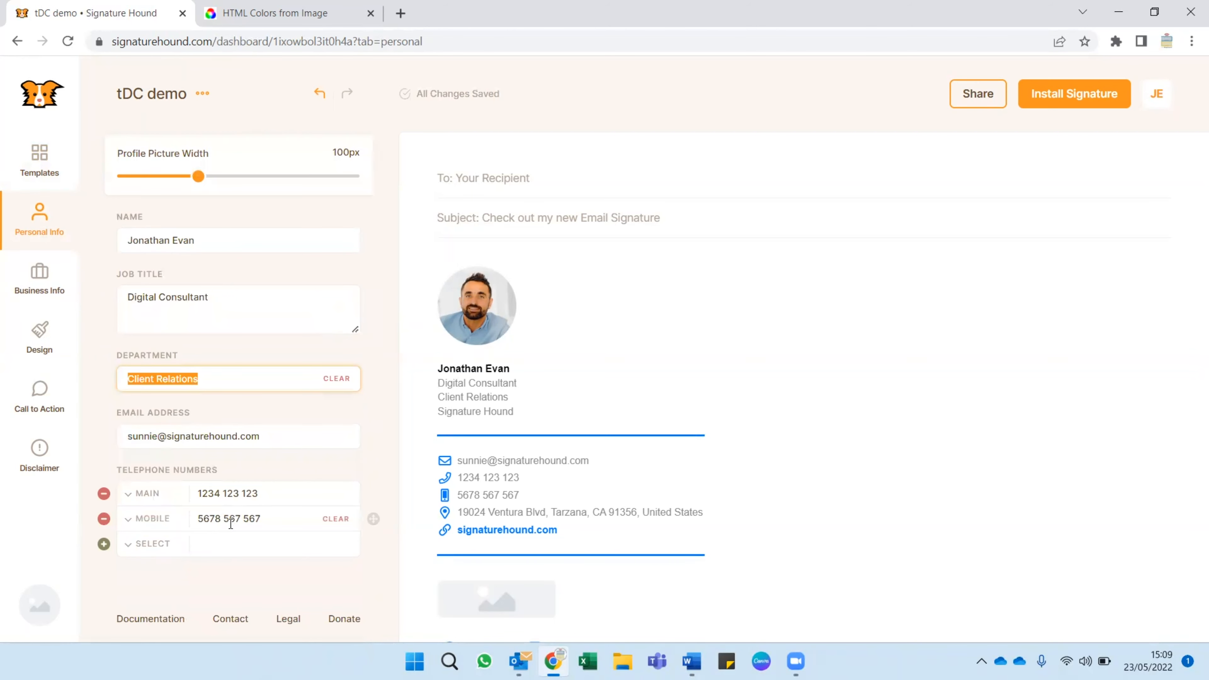
key(BackSpace)
key(Tab)
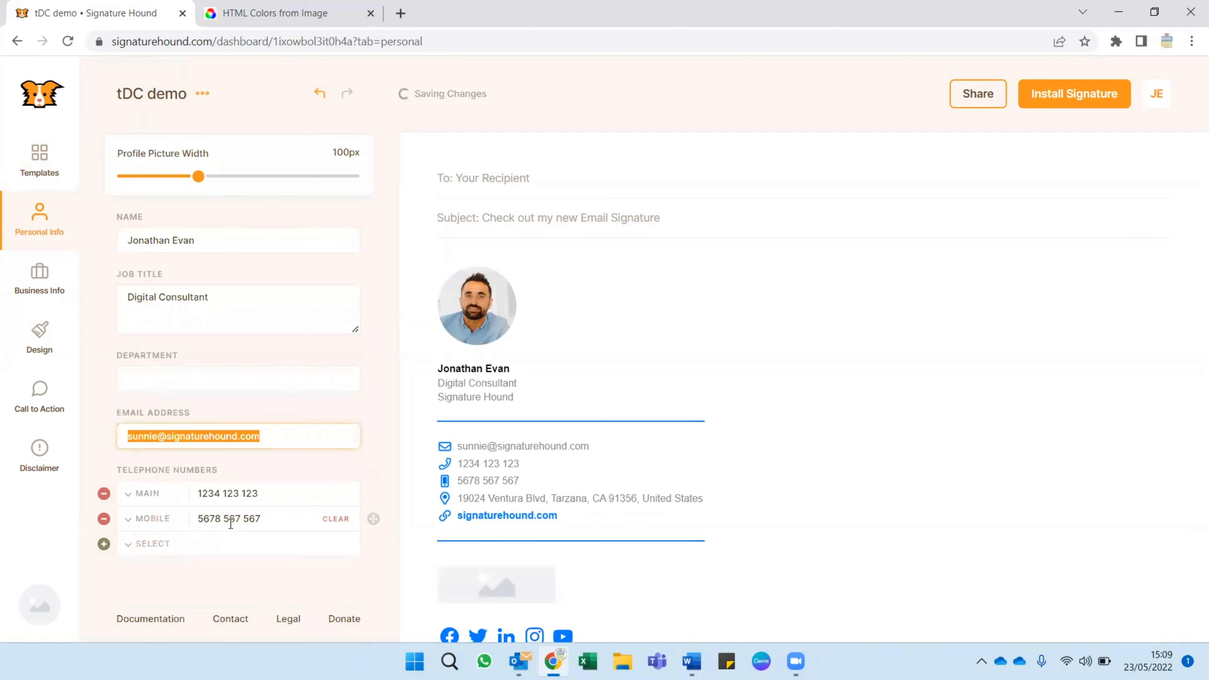
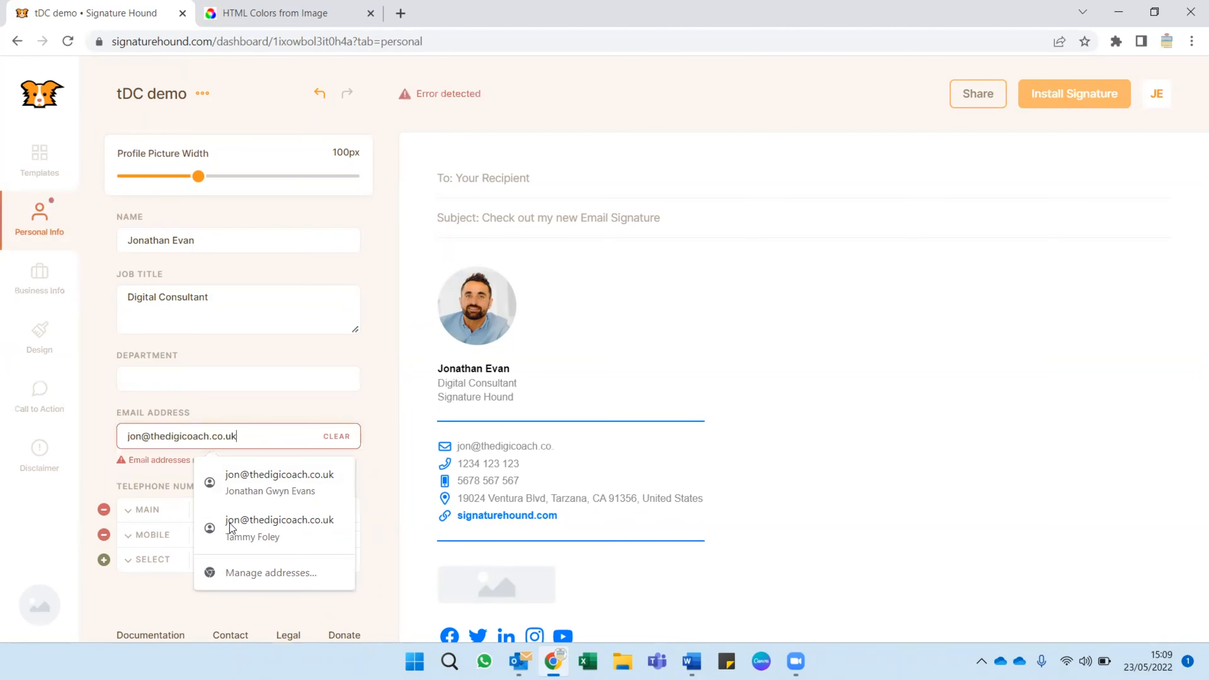
click(378, 418)
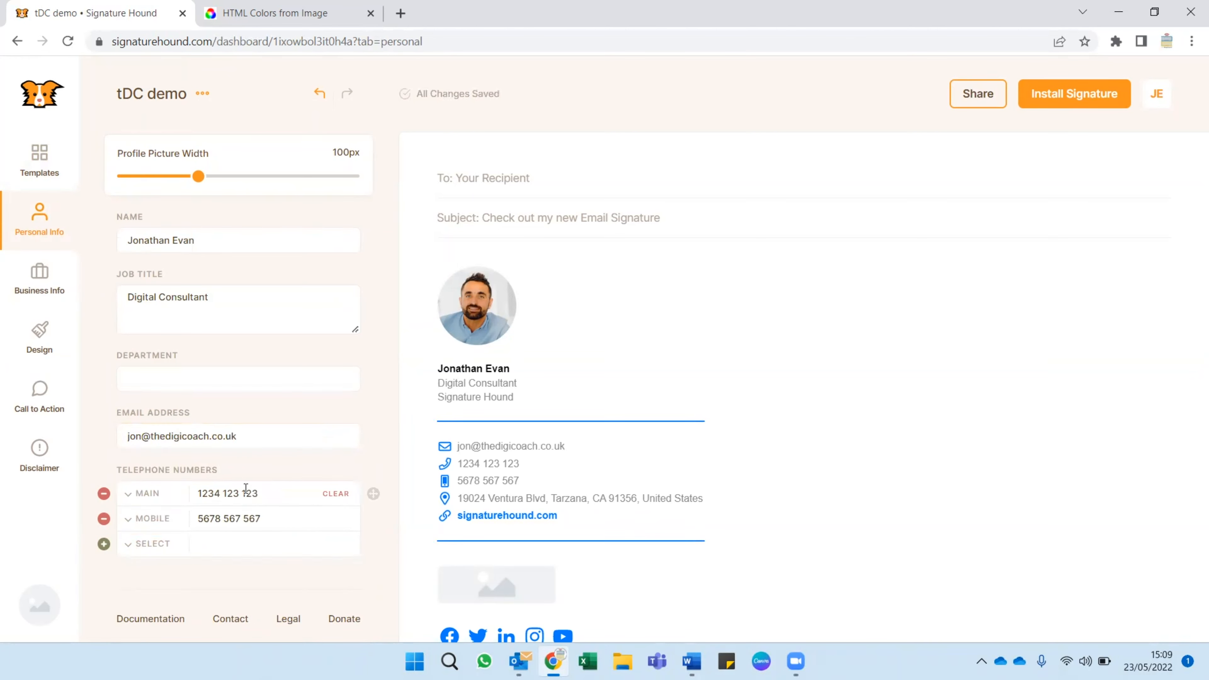
Replace the main telephone number with the person's own number and remove the mobile number entry.
drag(278, 488, 190, 487)
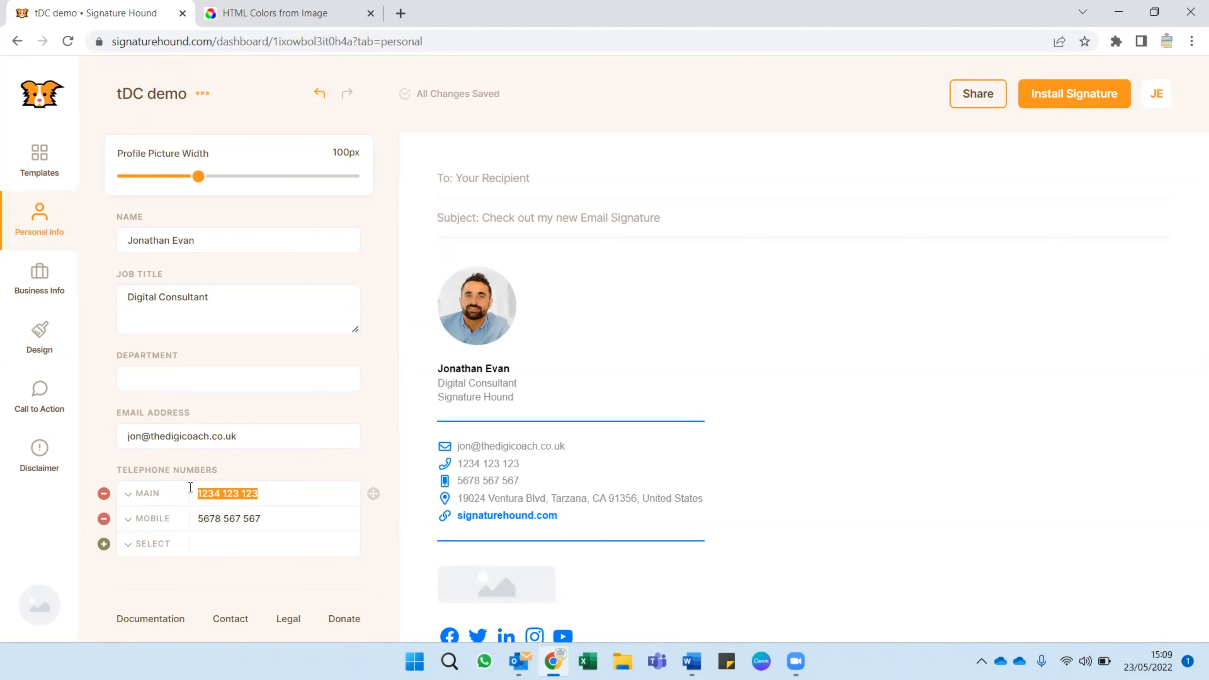
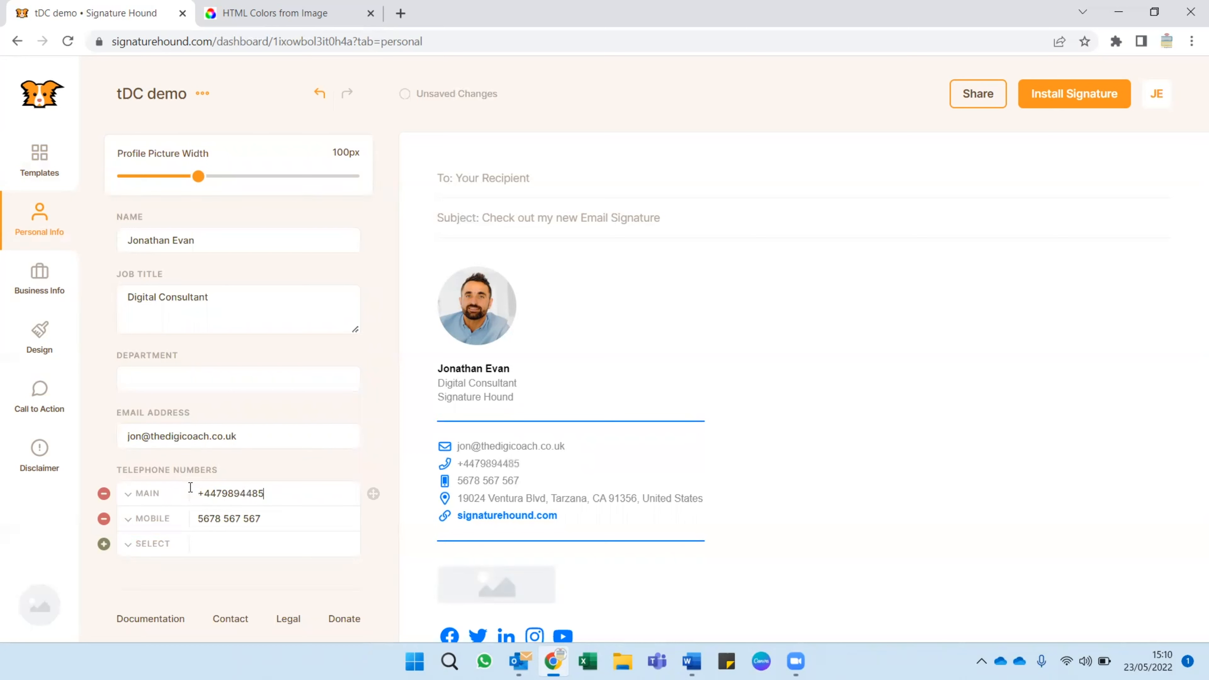
click(103, 520)
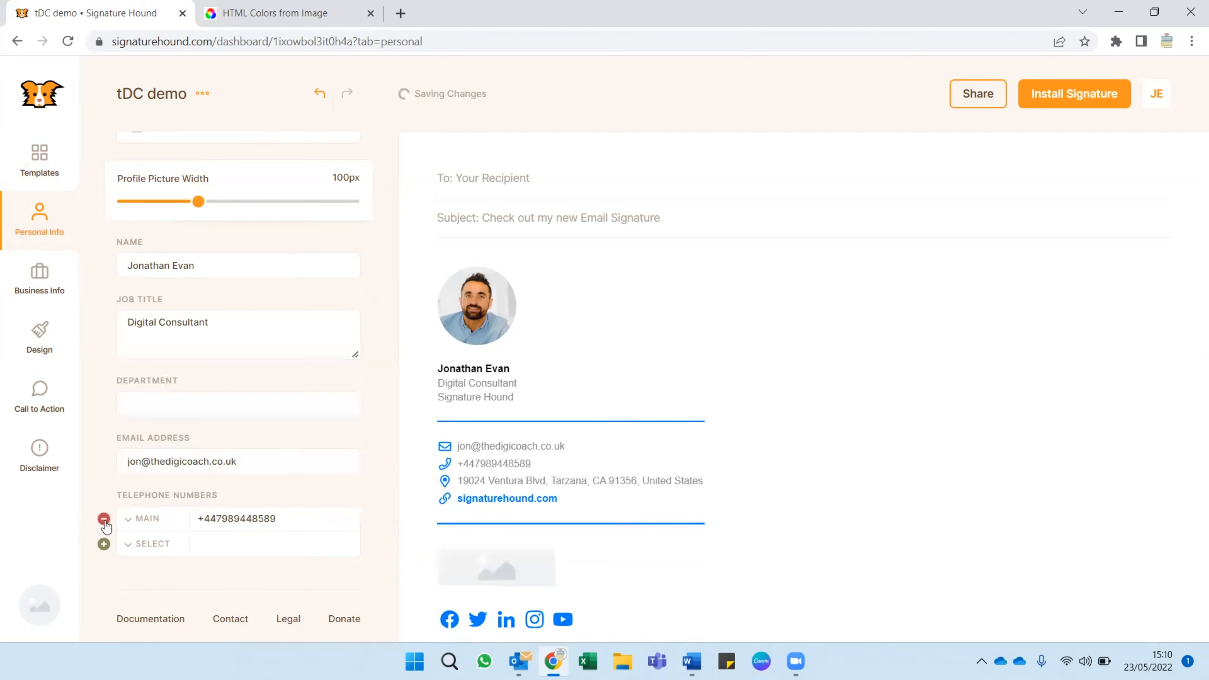
Check the types available for an additional telephone number, choose none, and review the personal information.
click(156, 548)
scroll(334, 543, down, 1)
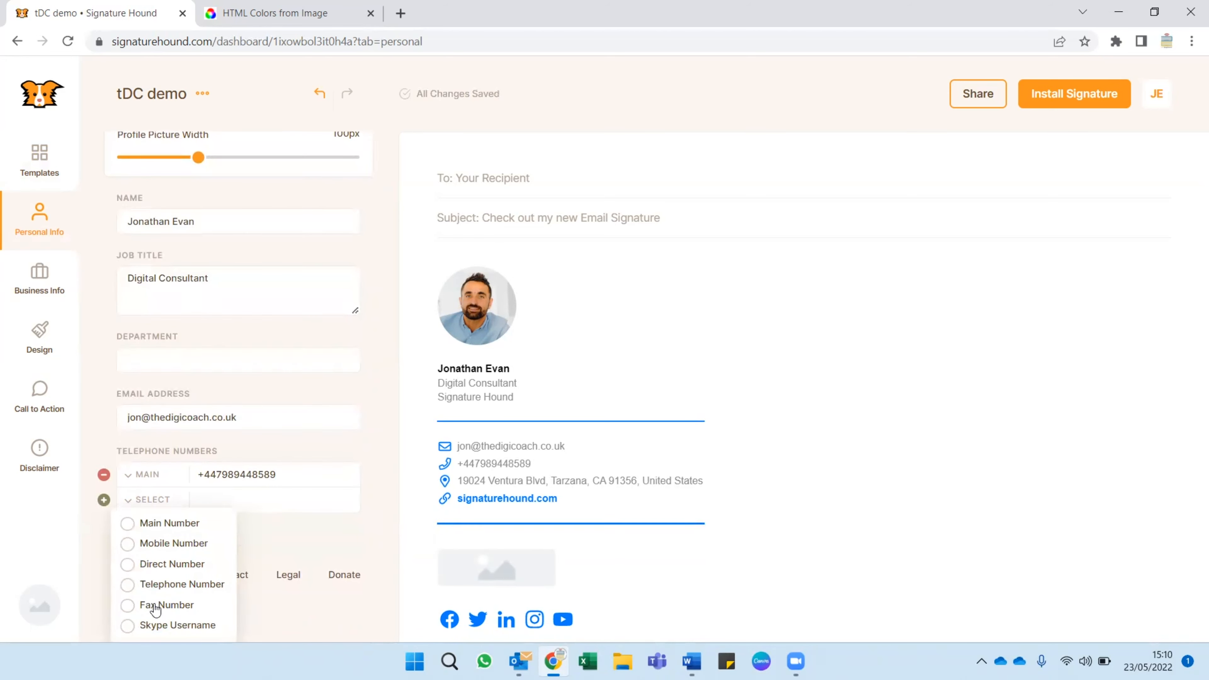
click(359, 527)
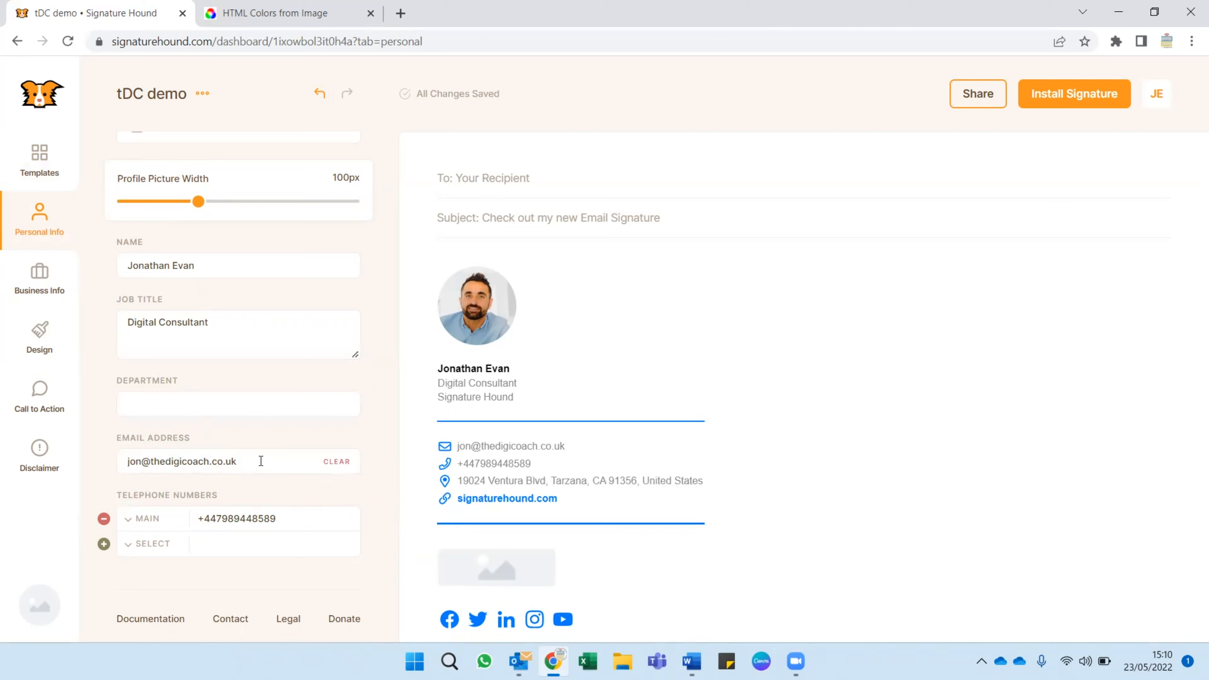
scroll(278, 411, up, 5)
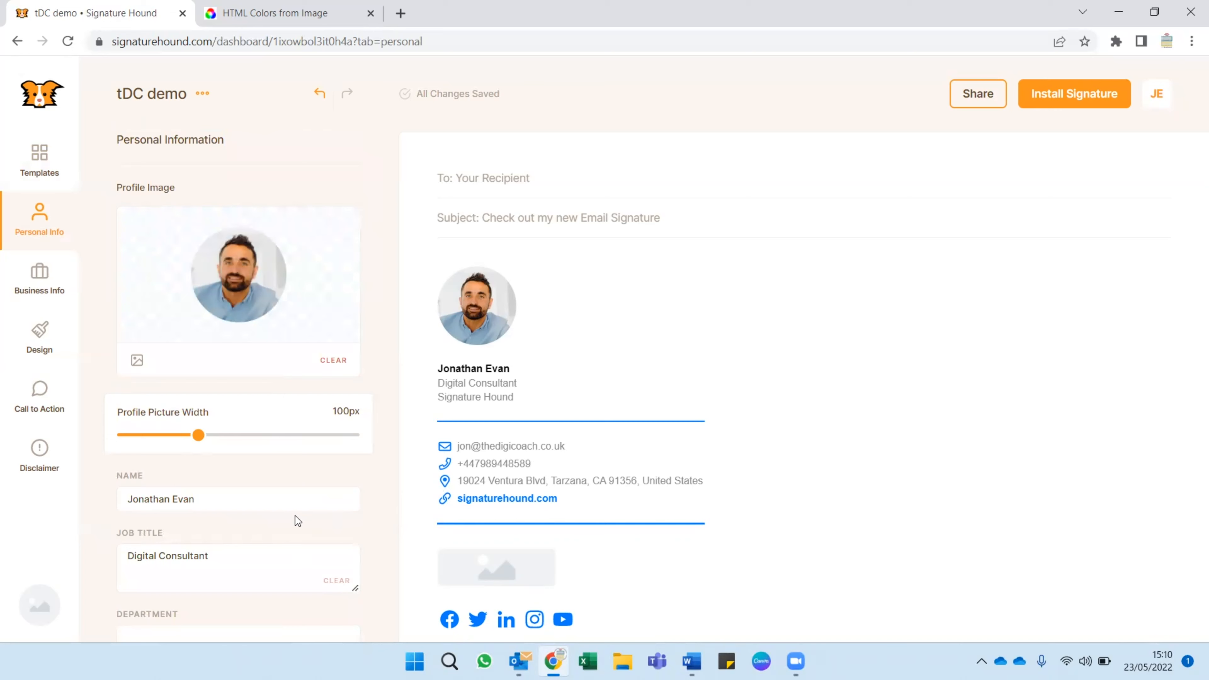
scroll(295, 516, down, 4)
Upload the "tDC - Logo" file as the logo in the business information.
click(54, 280)
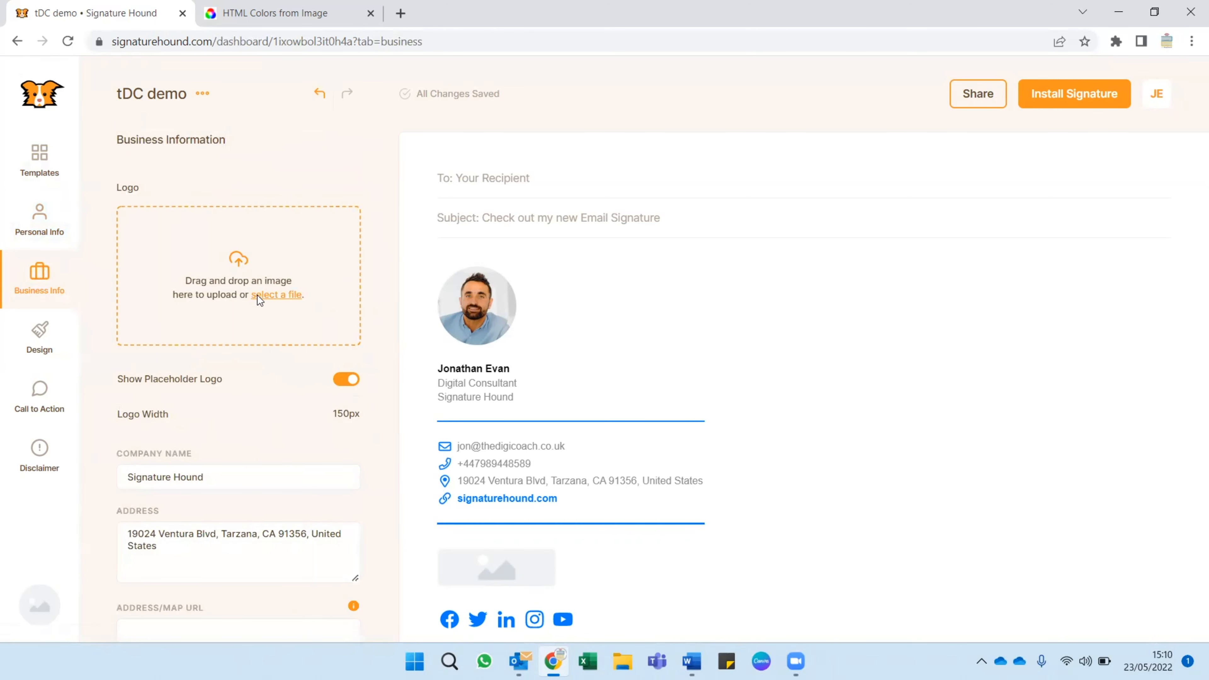
click(257, 295)
double_click(490, 196)
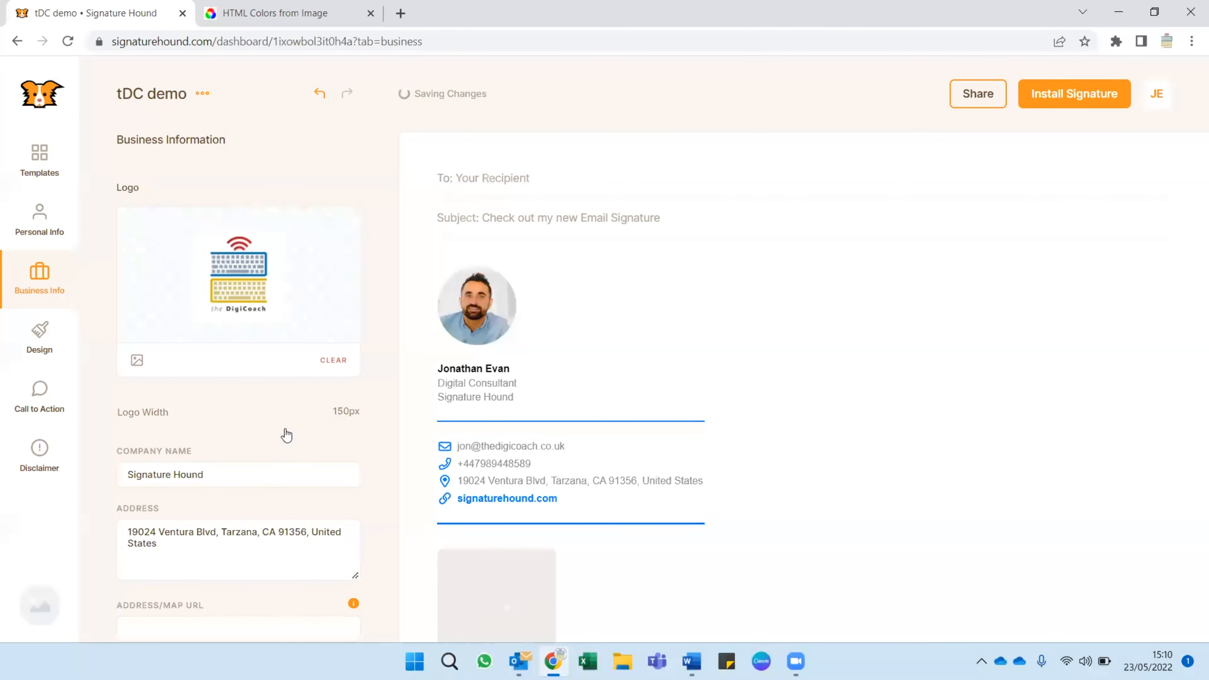
Set the company name to "the DigiCoach".
scroll(276, 426, down, 1)
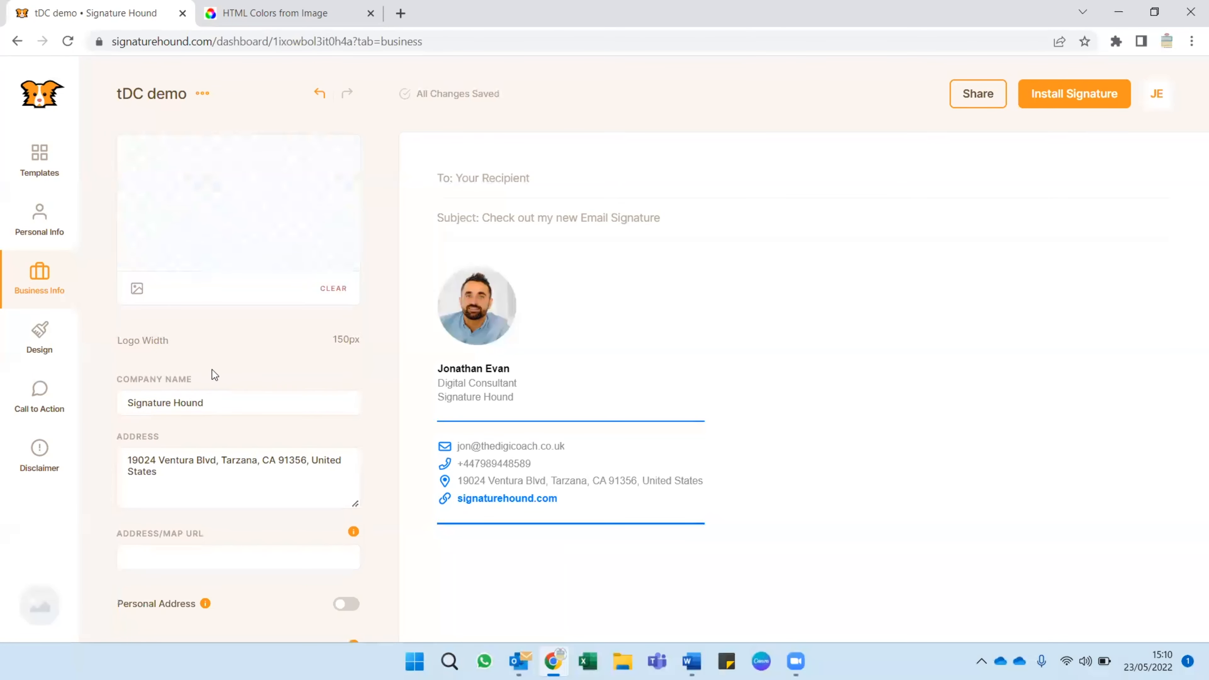
drag(247, 399, 122, 403)
text(the)
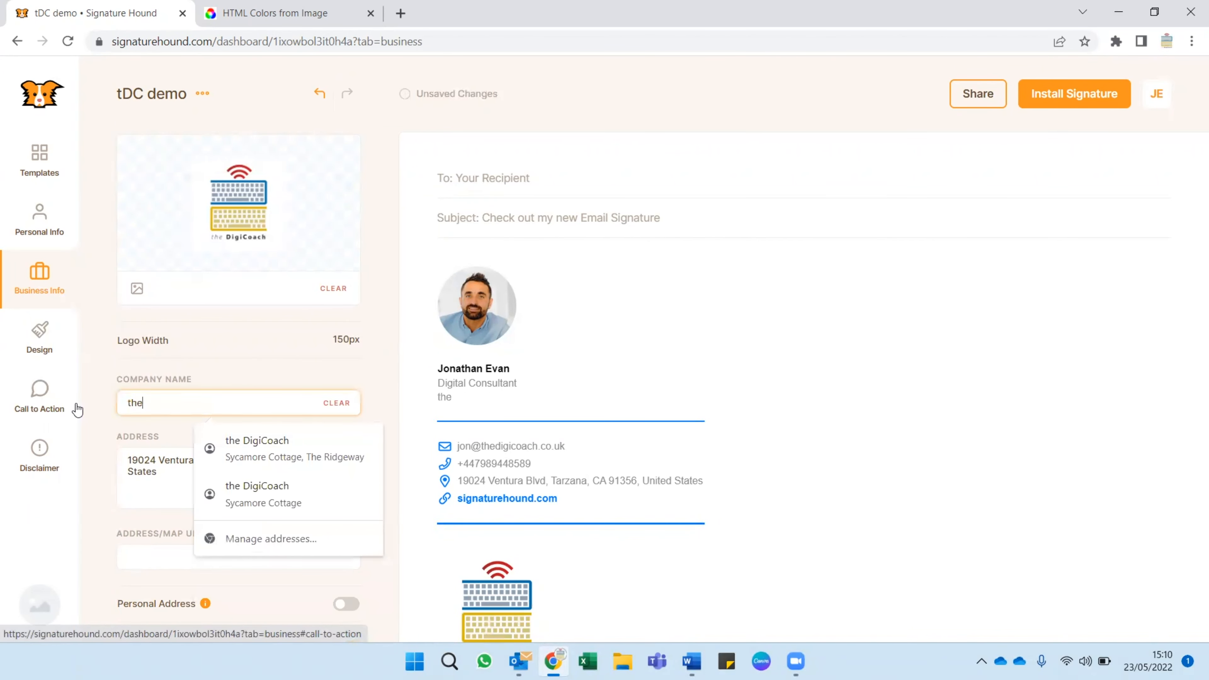
text( DigiCoach)
click(77, 410)
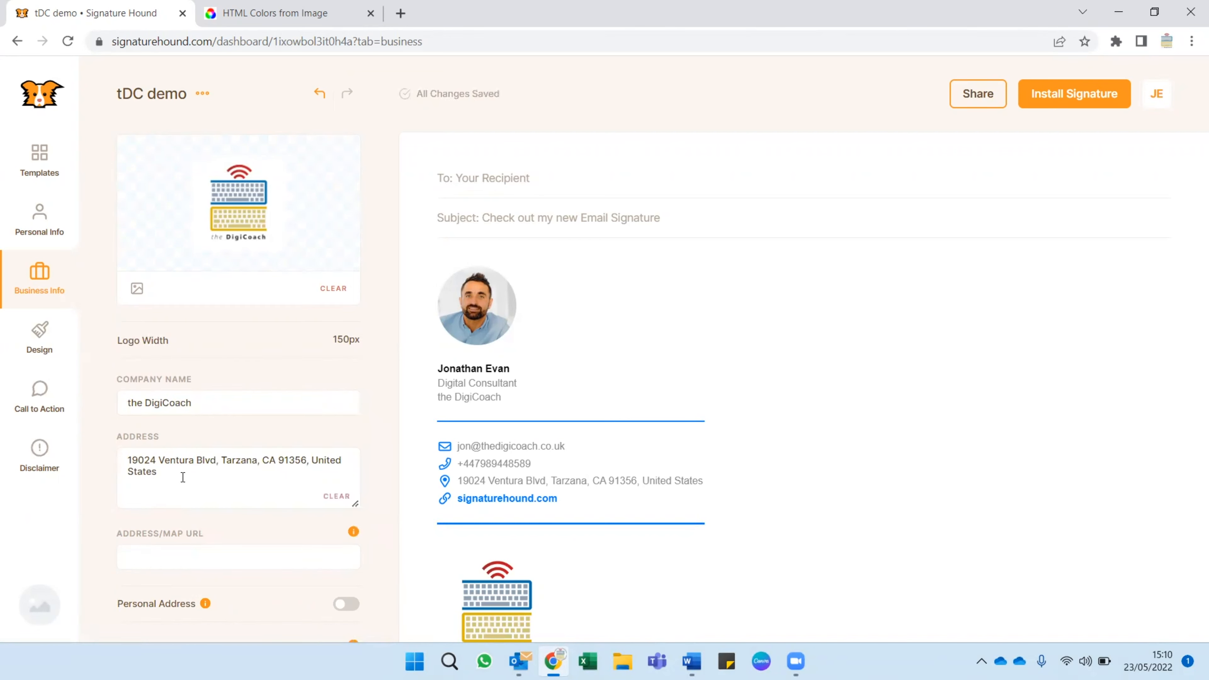
Replace the sample business address with the company's own town and county, leaving the map URL empty.
drag(182, 479, 82, 456)
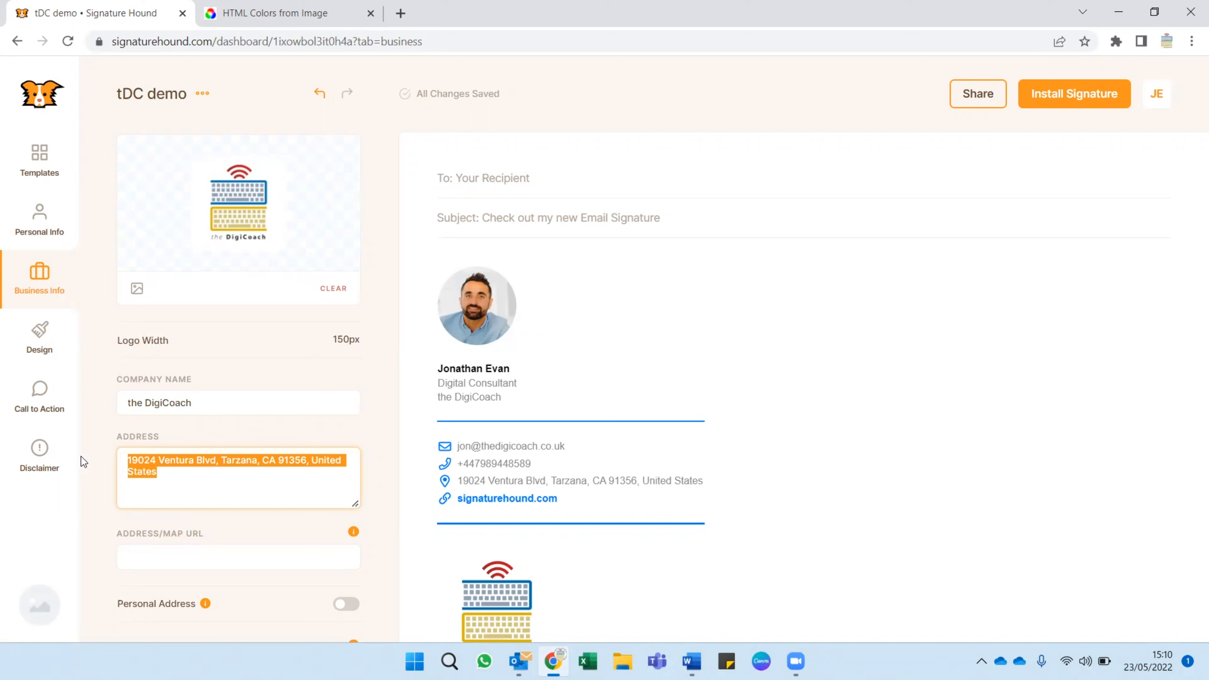
text(Pembrok)
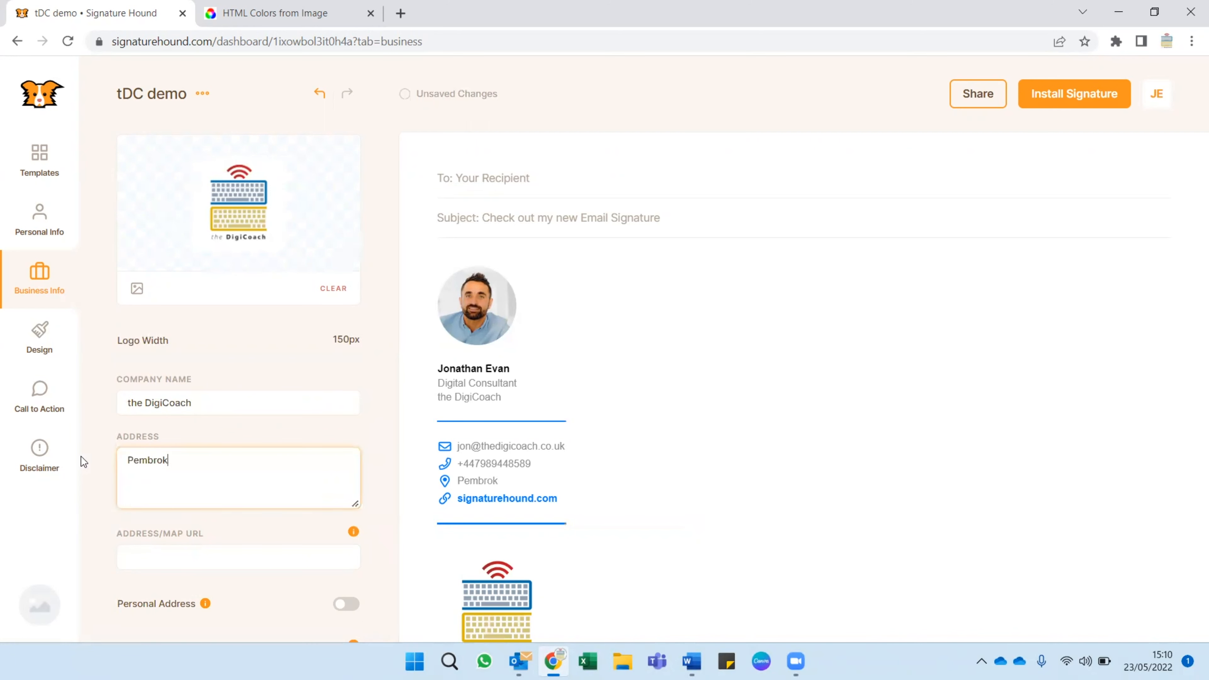
text(e, Pembrokeshire)
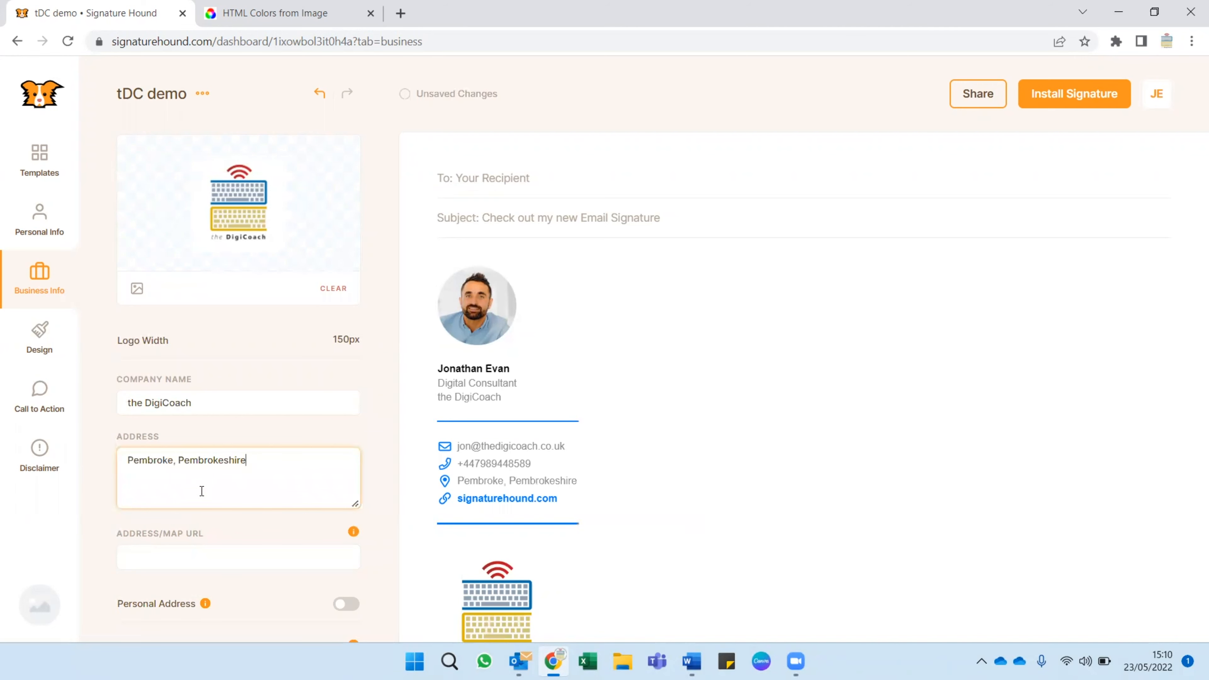
scroll(196, 495, down, 3)
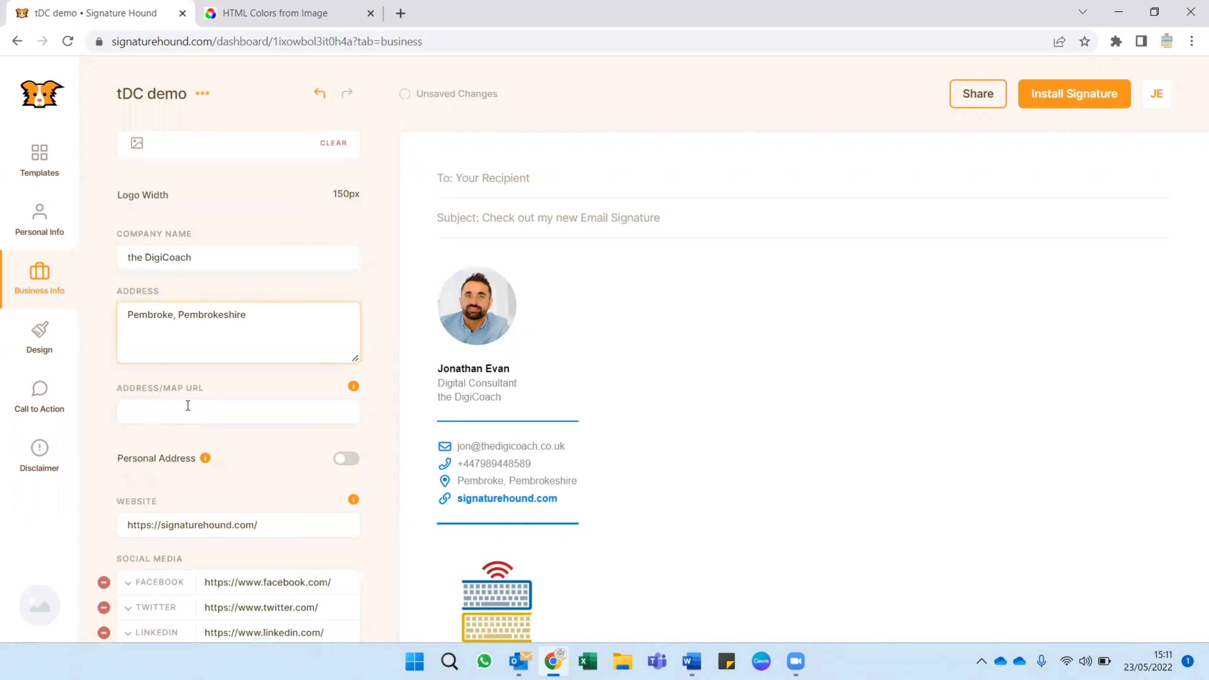
click(170, 413)
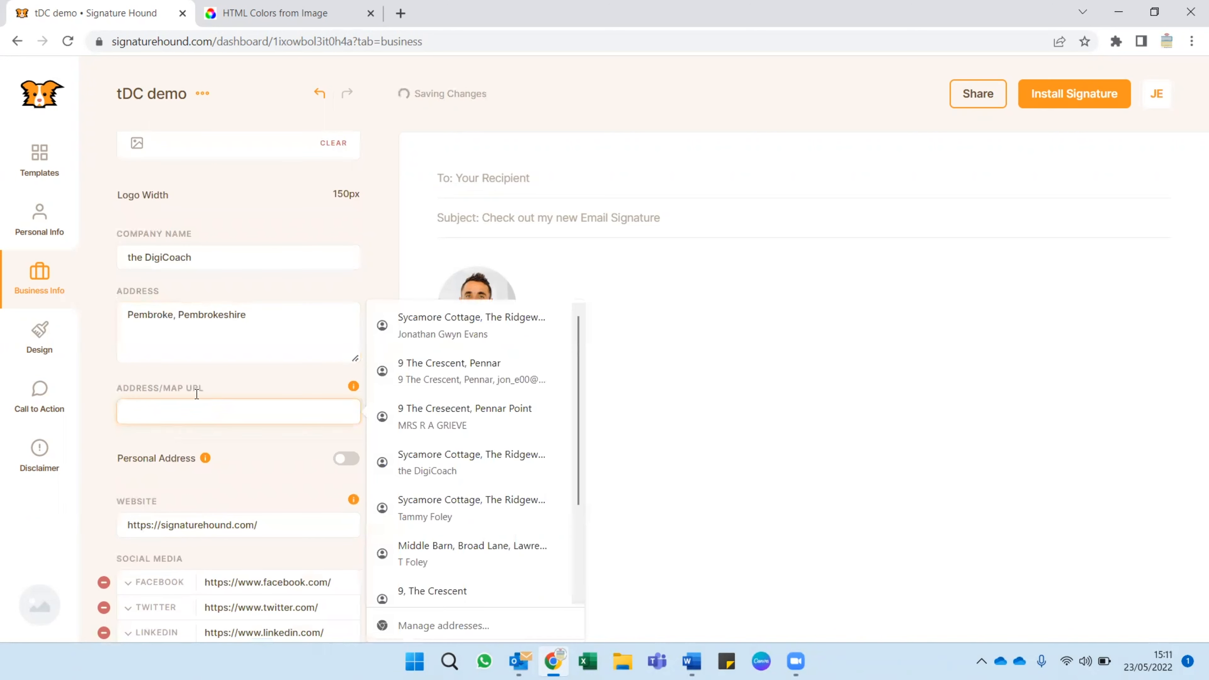
click(170, 435)
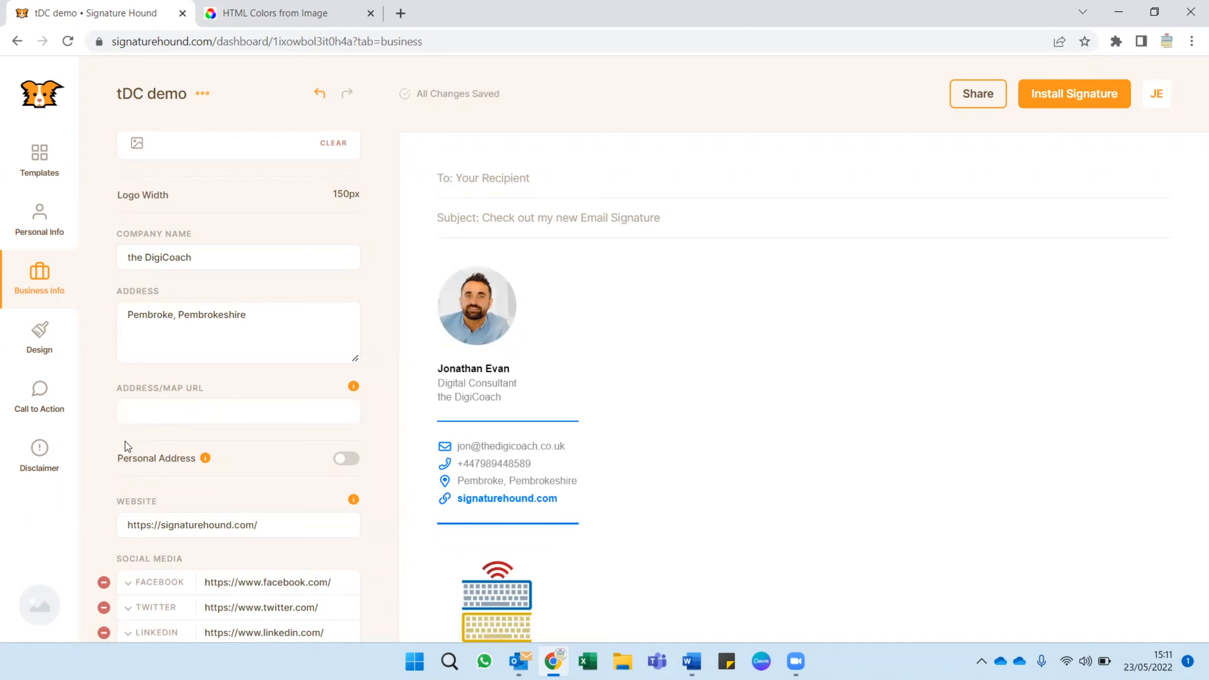
scroll(125, 441, down, 2)
double_click(195, 438)
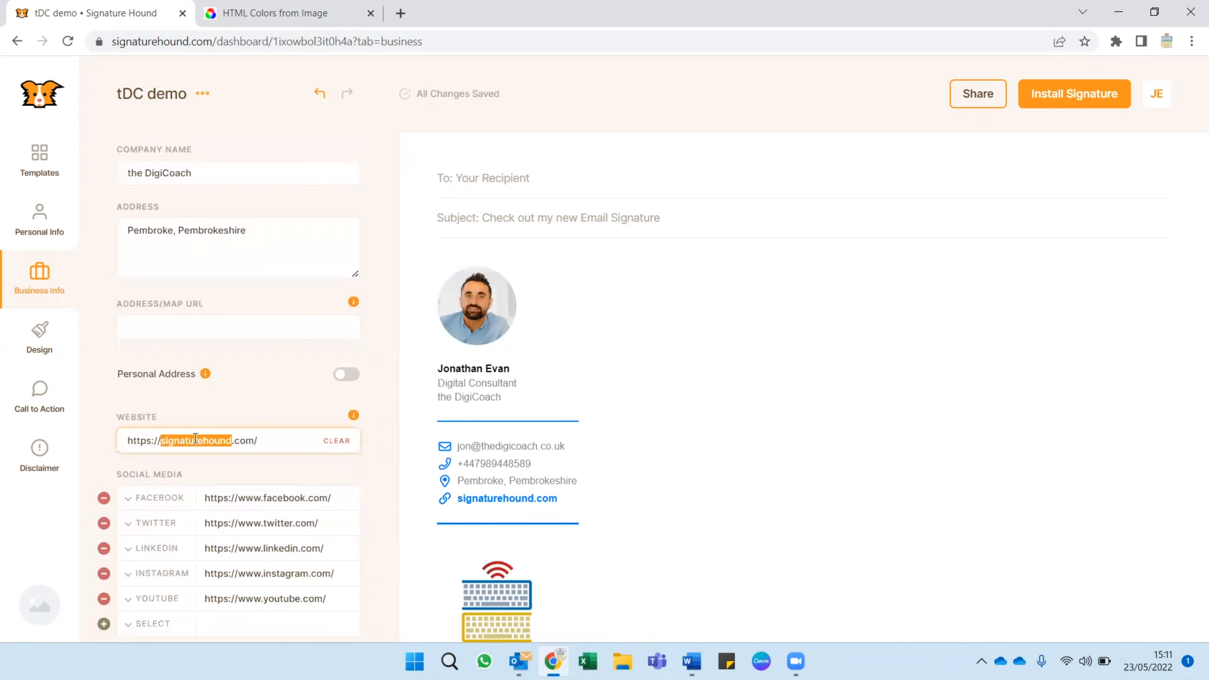
text(www.thedigi)
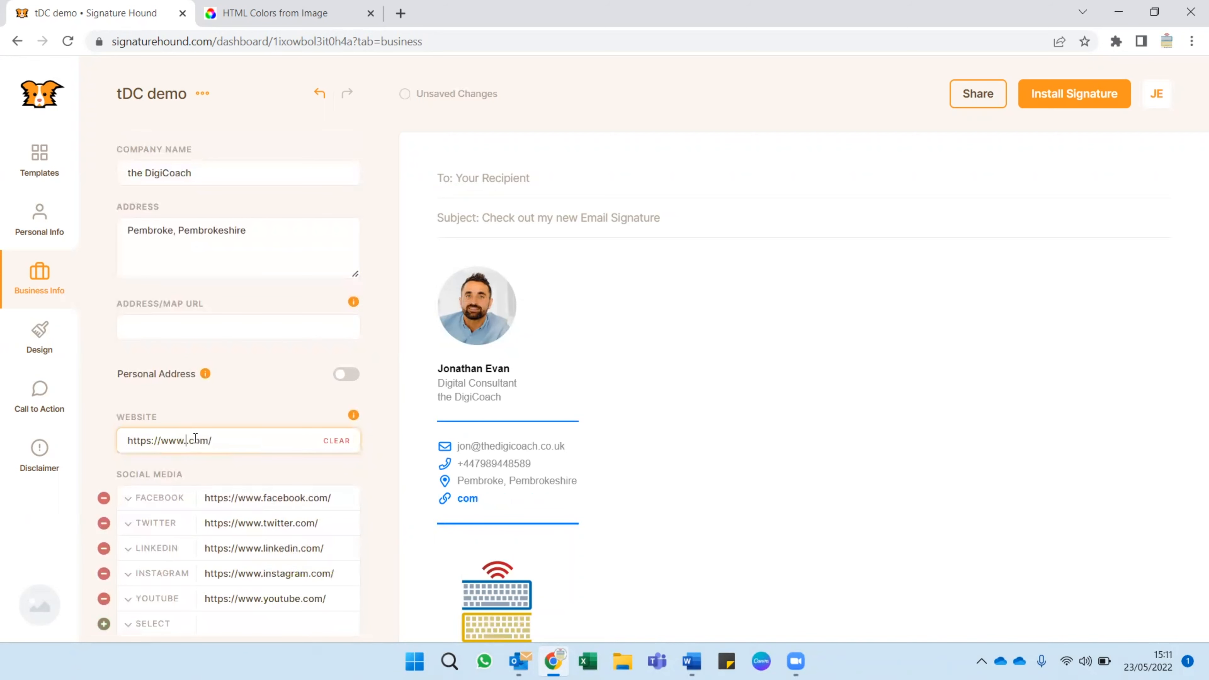
text(coach.)
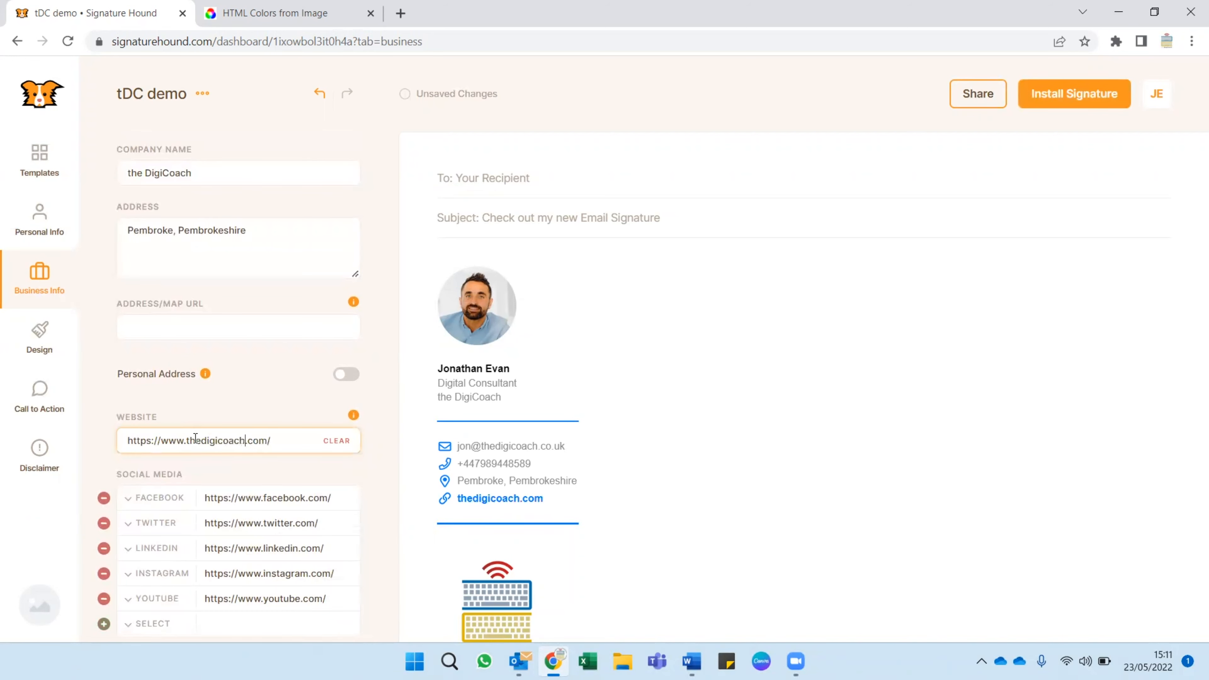
key(Delete)
key(Delete)
text(.uk)
Open the company's Facebook page, facebook.com/thedigicoach, in a new browser tab and select its web address for copying.
scroll(285, 478, down, 2)
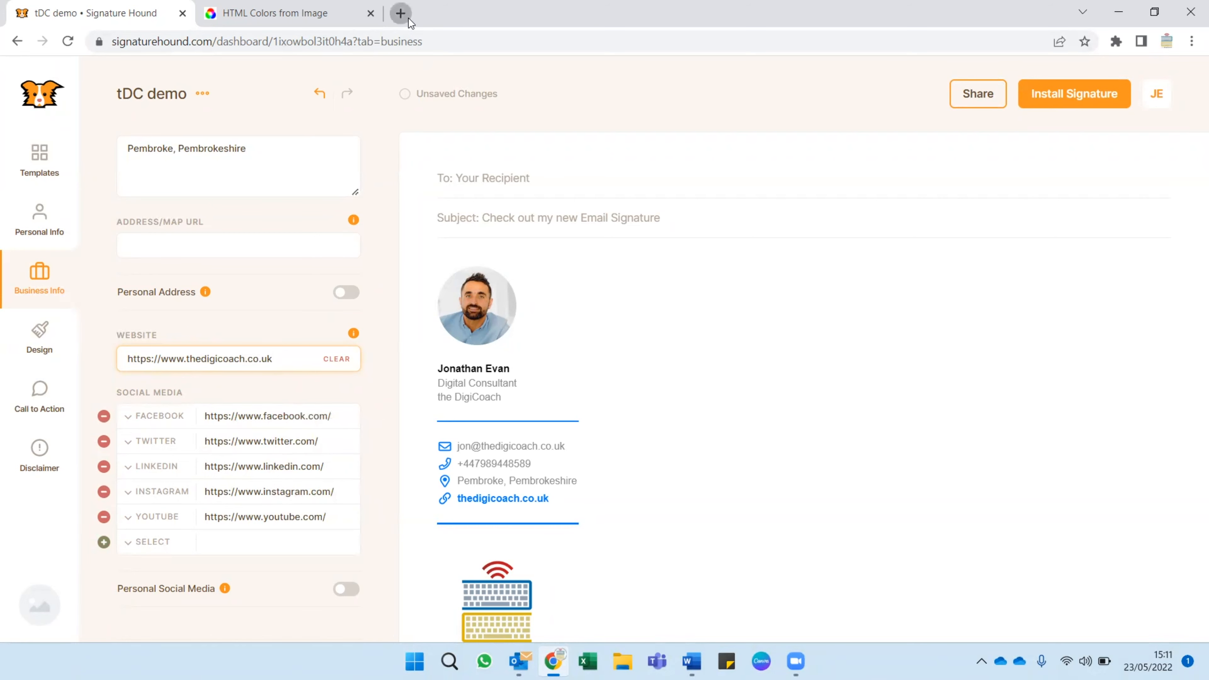
click(400, 13)
text(f)
key(Right)
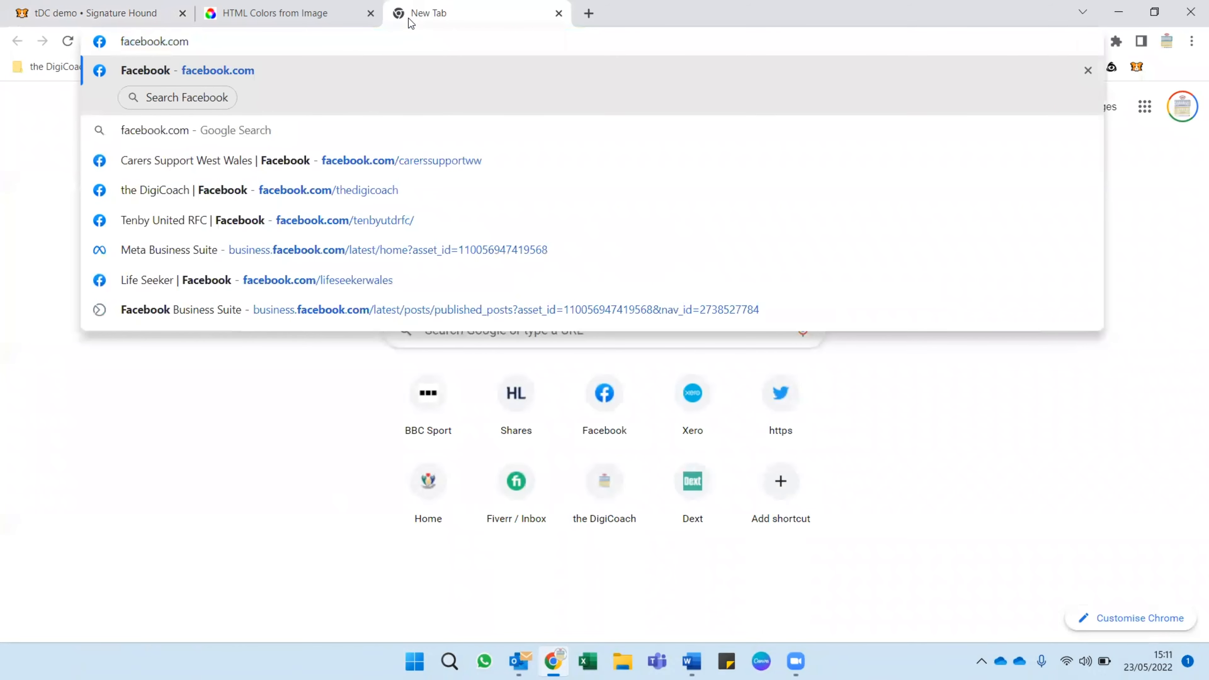
text(/the)
key(Return)
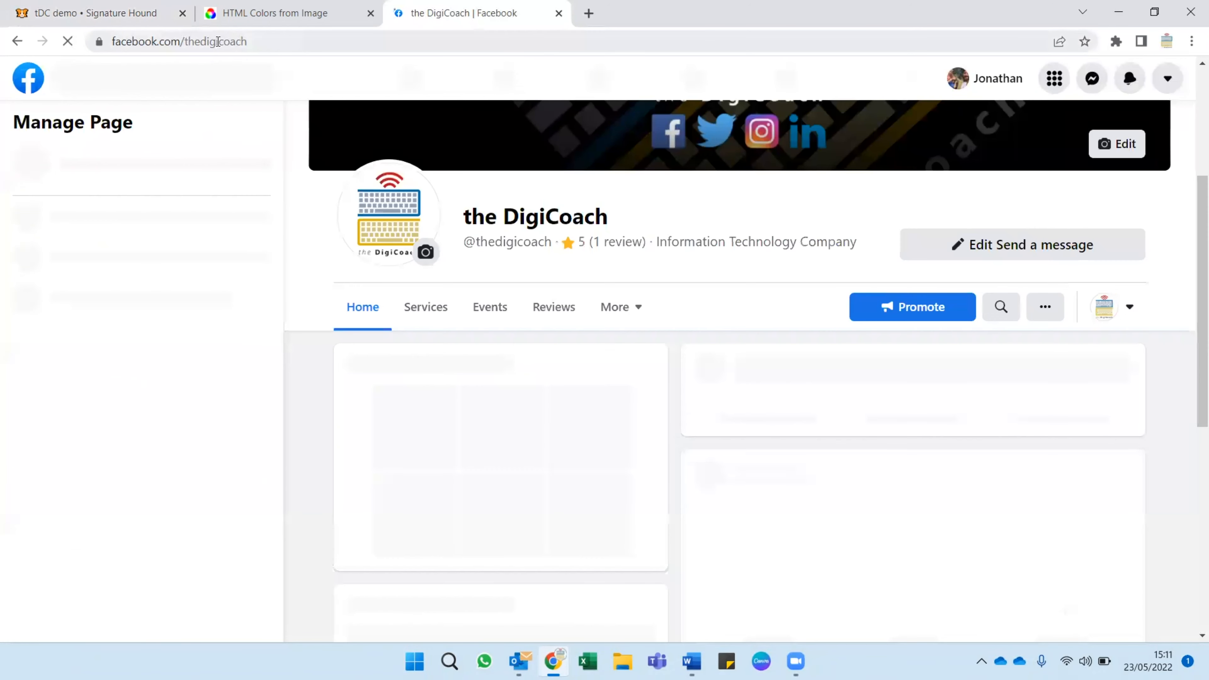
click(217, 42)
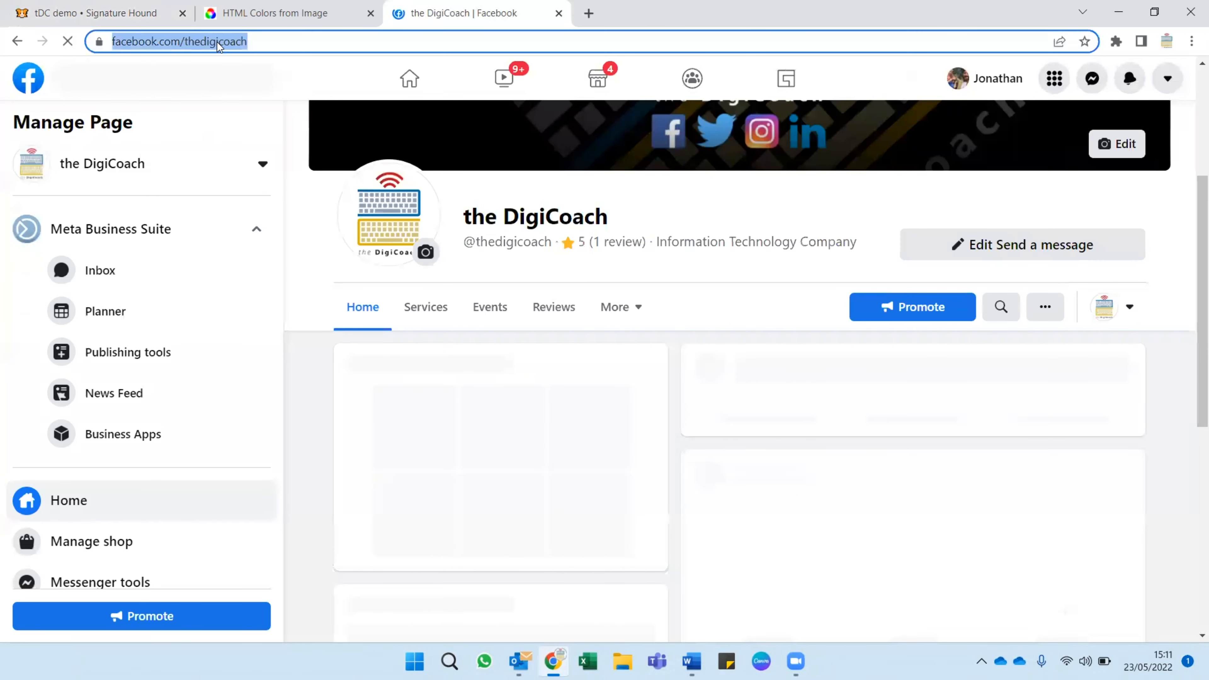
Return to the signature's business information and replace the Facebook link with the copied thedigicoach page address.
click(109, 19)
click(306, 420)
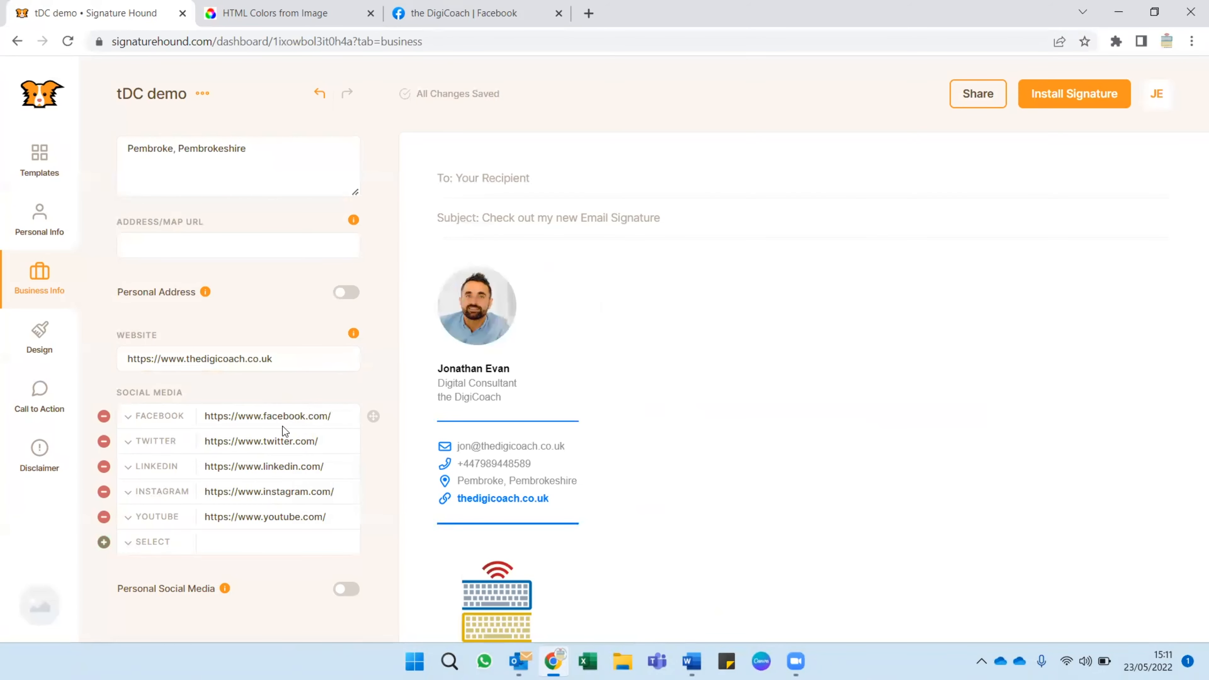
key(ctrl+a)
key(ctrl+v)
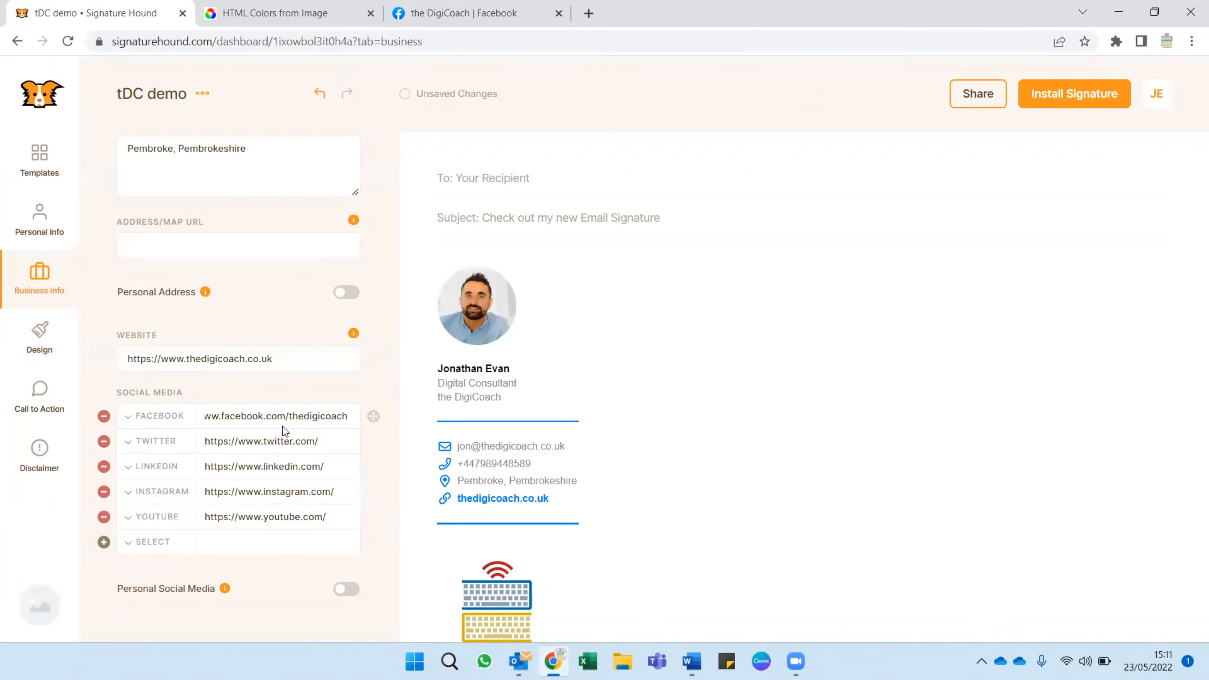
click(372, 466)
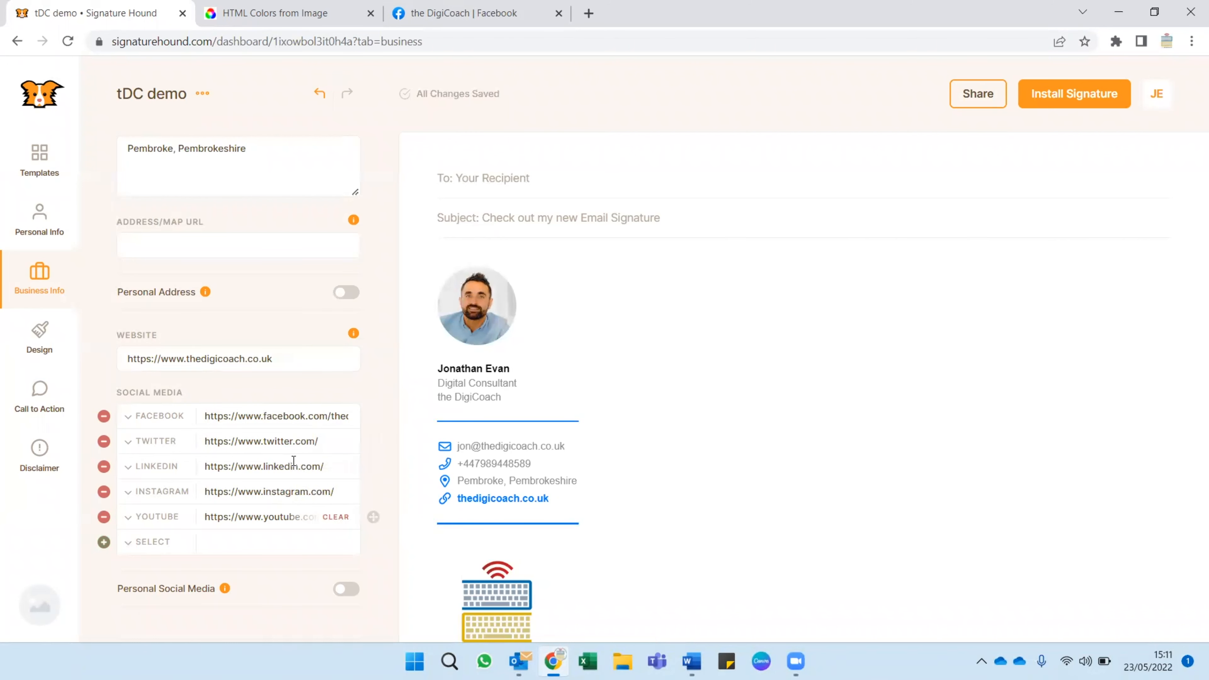
Check what the Personal Address and Personal Social Media options do, switching Personal Social Media on and back off.
scroll(294, 461, down, 1)
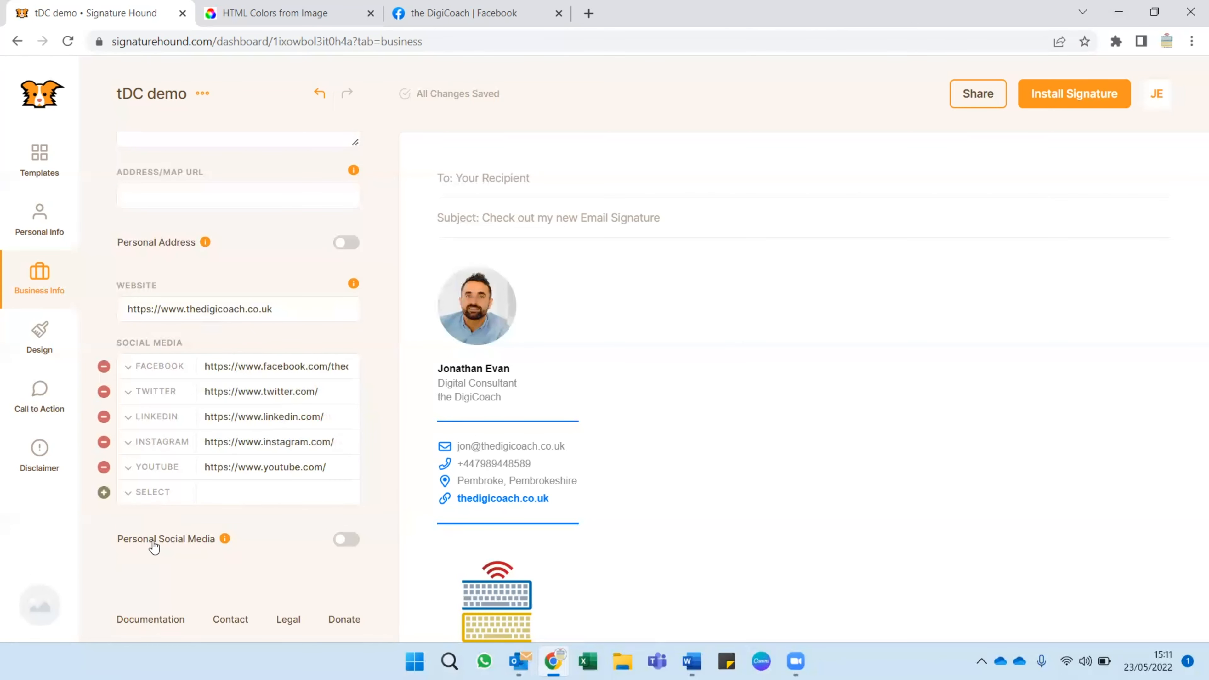
click(346, 539)
mouse_move(205, 245)
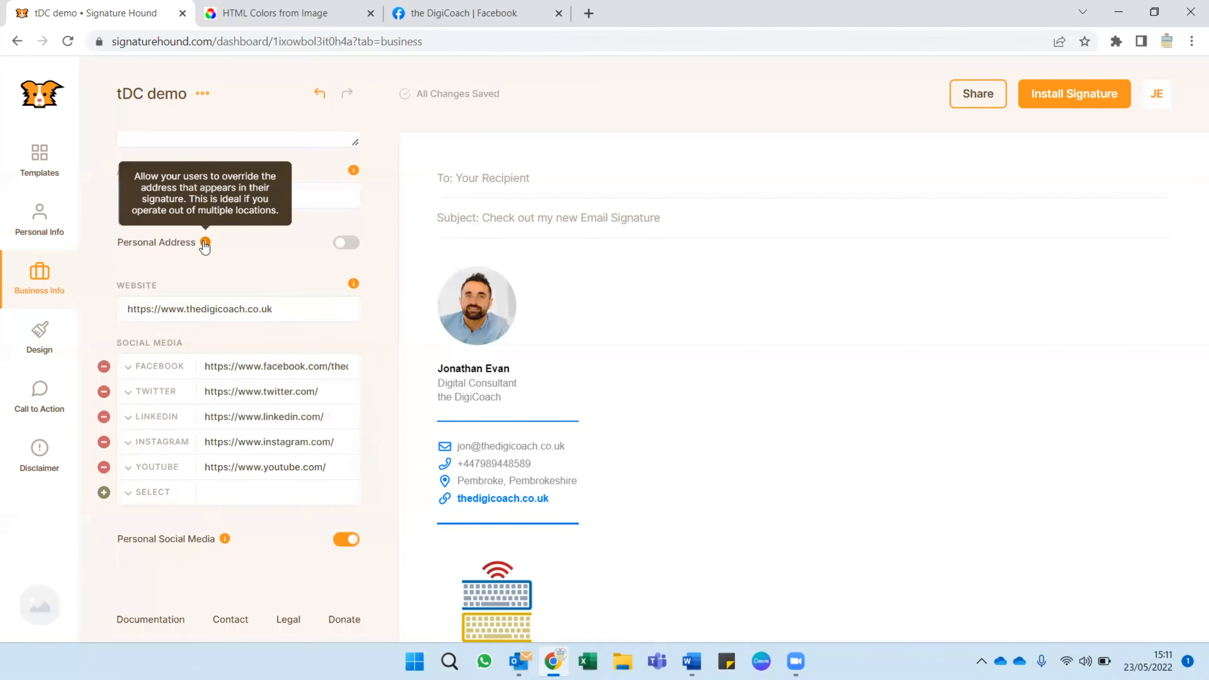
mouse_move(226, 540)
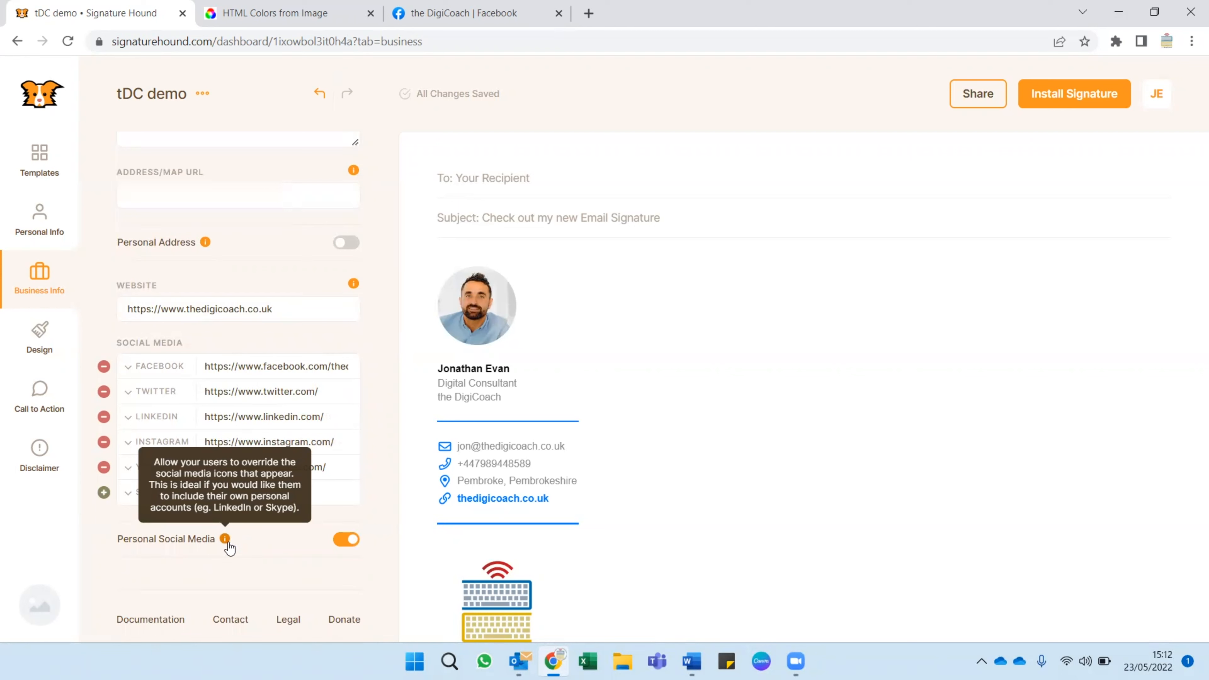
click(339, 540)
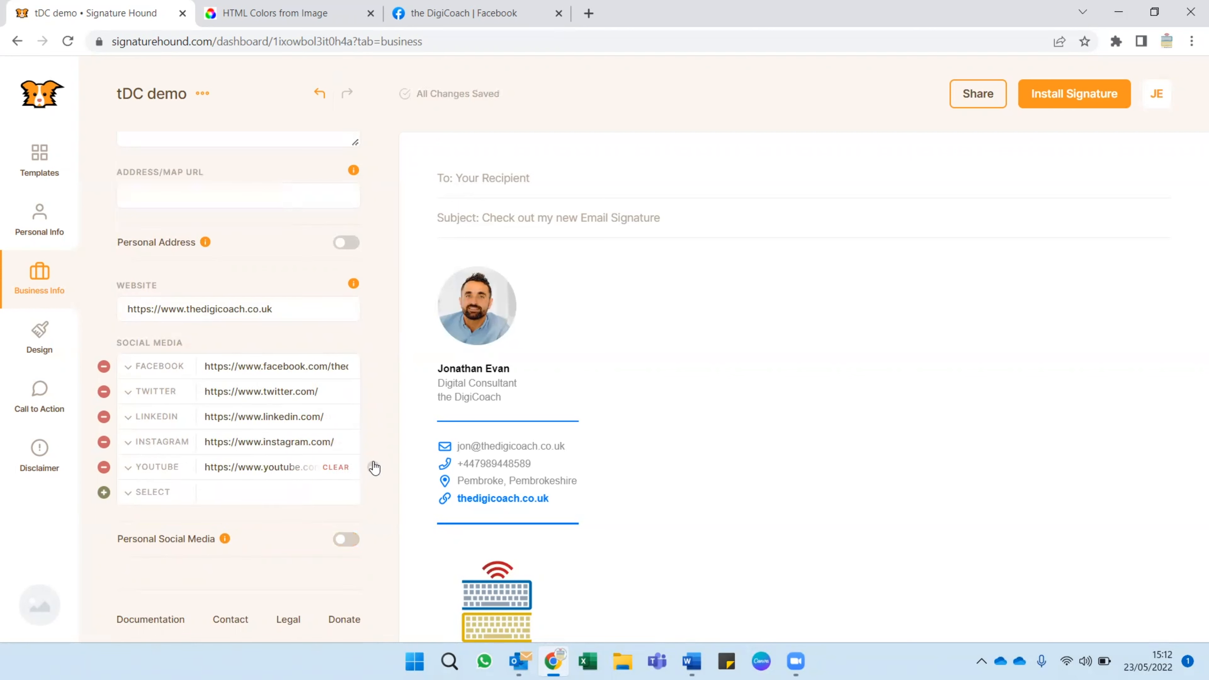
Review the whole signature preview and the design settings for icons, dividing lines, colors and font.
scroll(811, 422, down, 4)
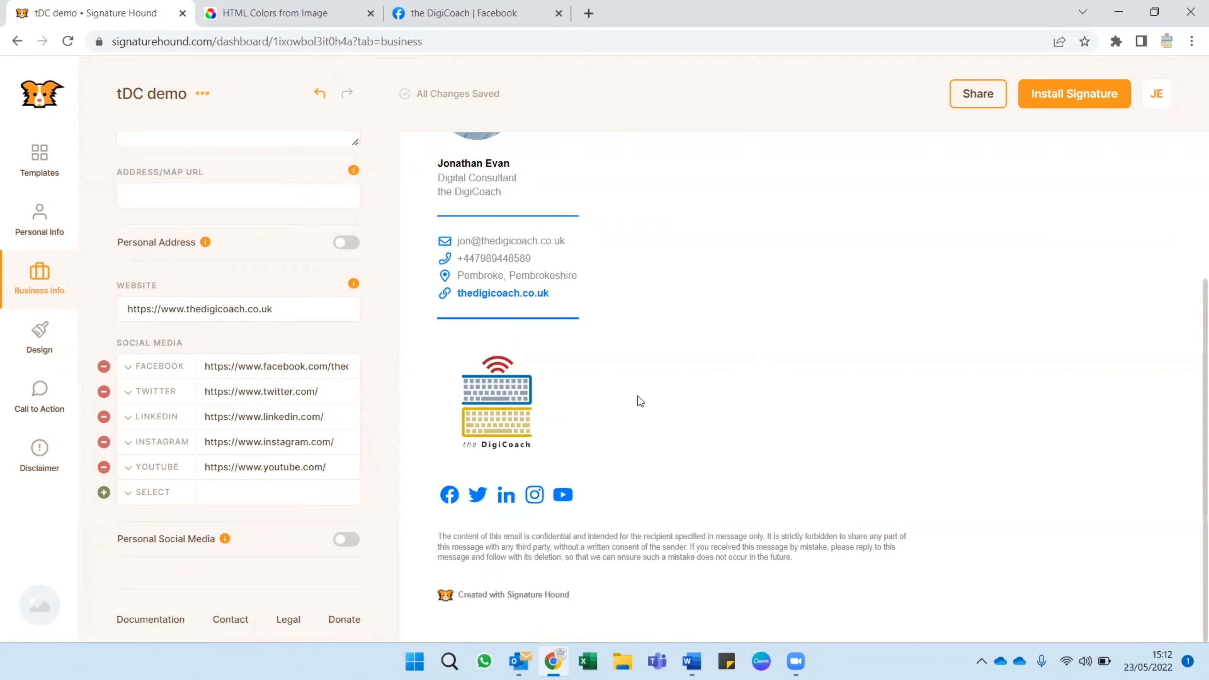
scroll(690, 389, up, 5)
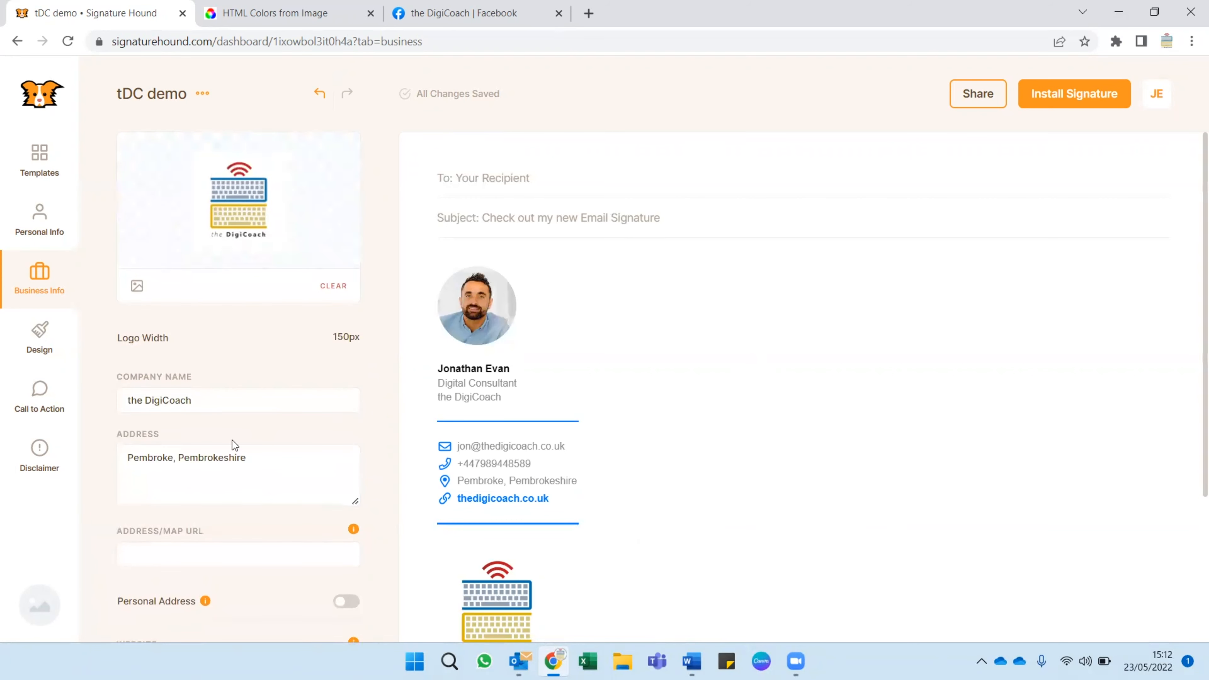
click(48, 345)
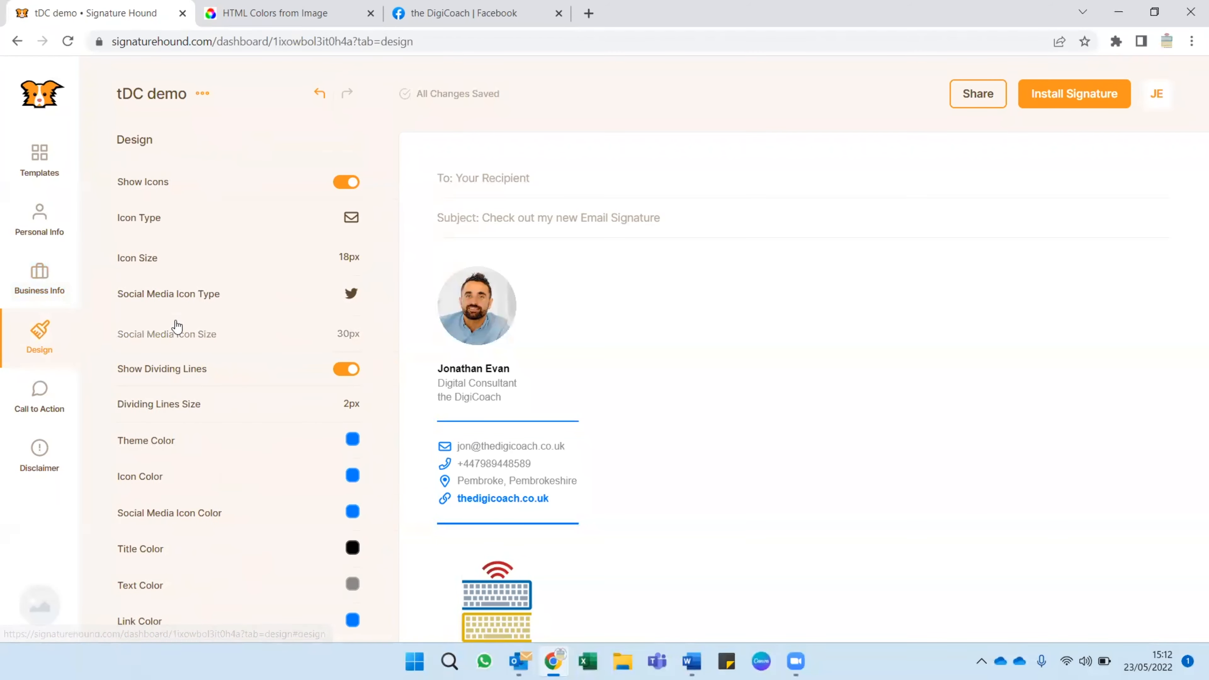
scroll(698, 314, down, 5)
scroll(699, 313, up, 5)
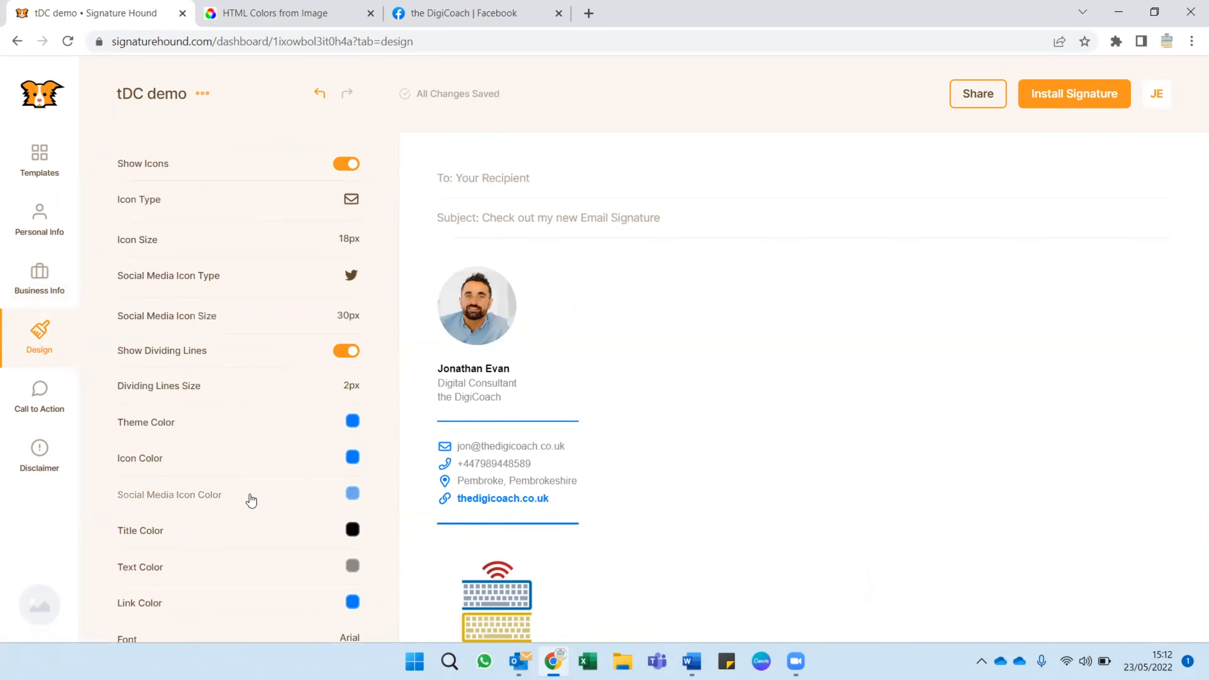
Browse the base templates, compare Vertical 03 with Vertical 02, and apply Vertical 02 to the signature.
click(39, 160)
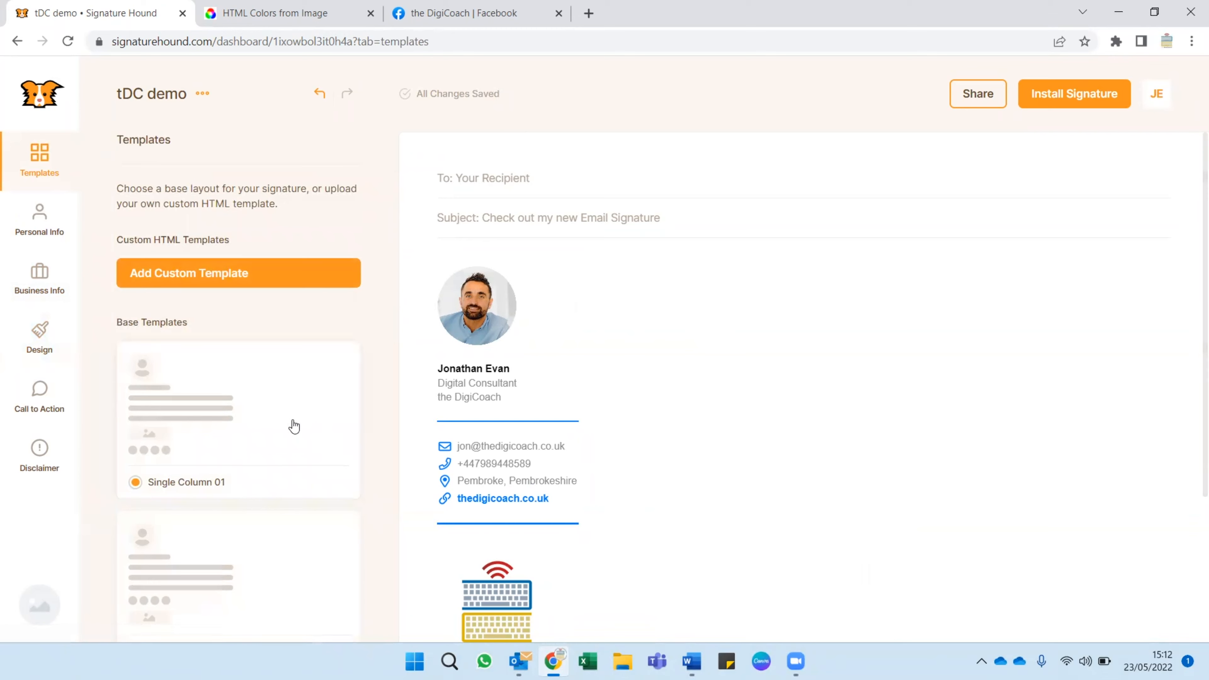
scroll(294, 427, down, 15)
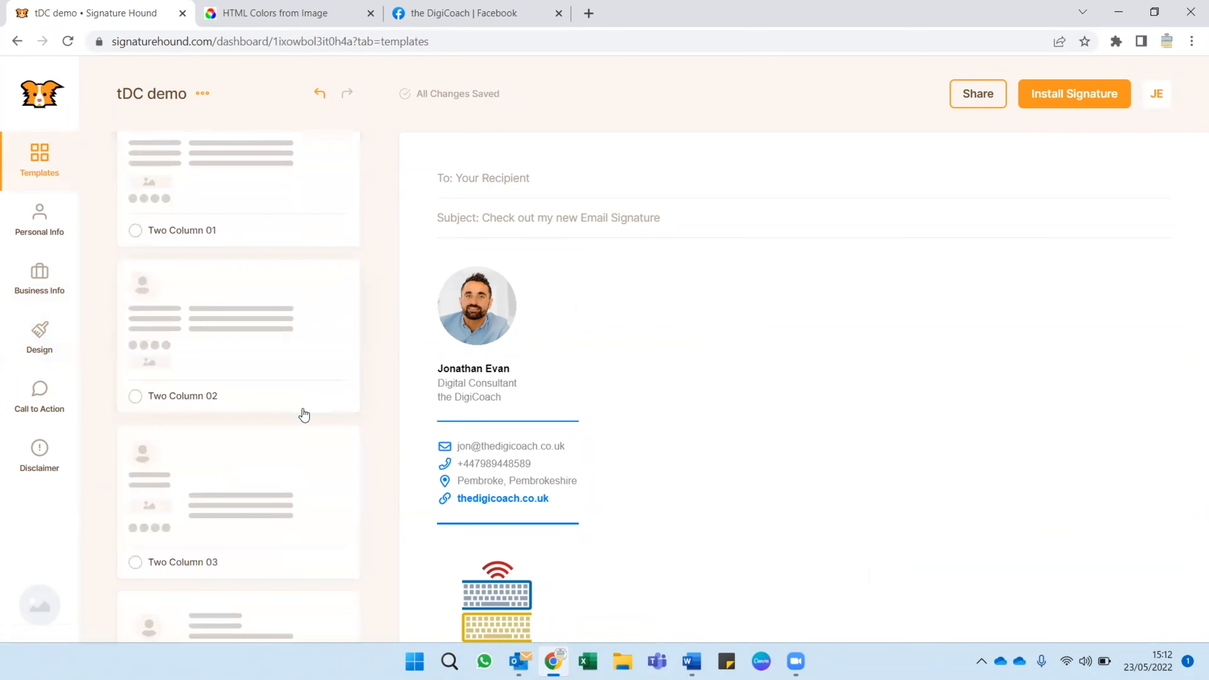
scroll(304, 415, up, 15)
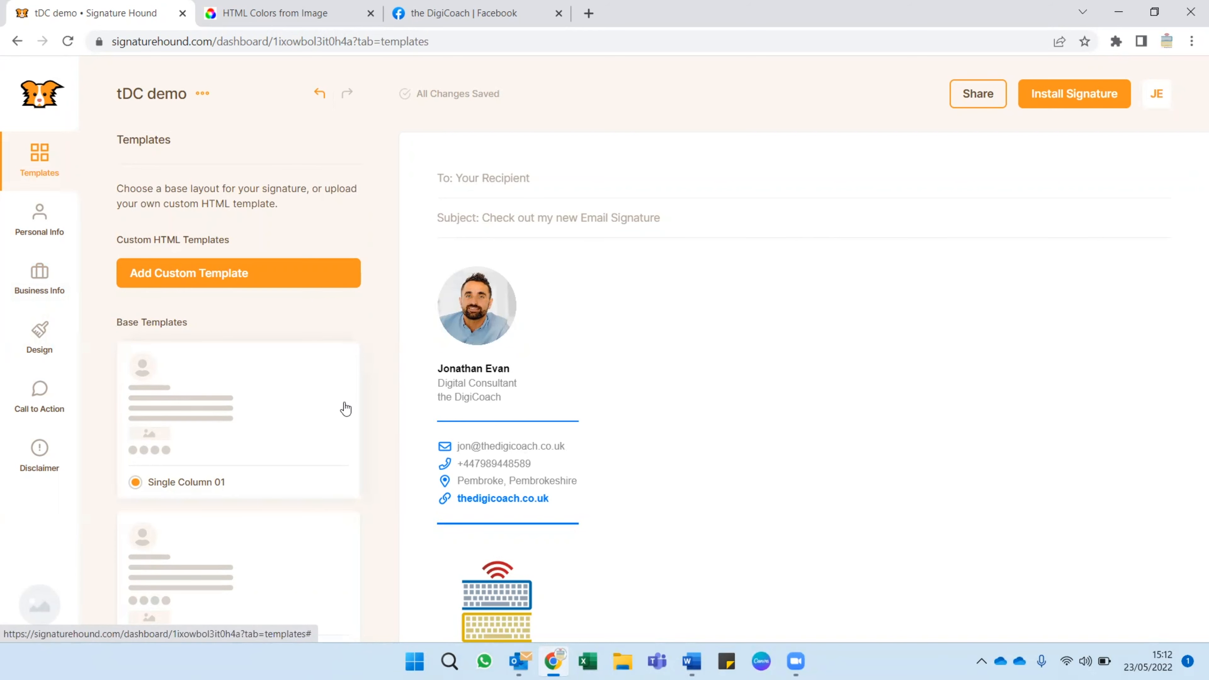
scroll(252, 396, down, 15)
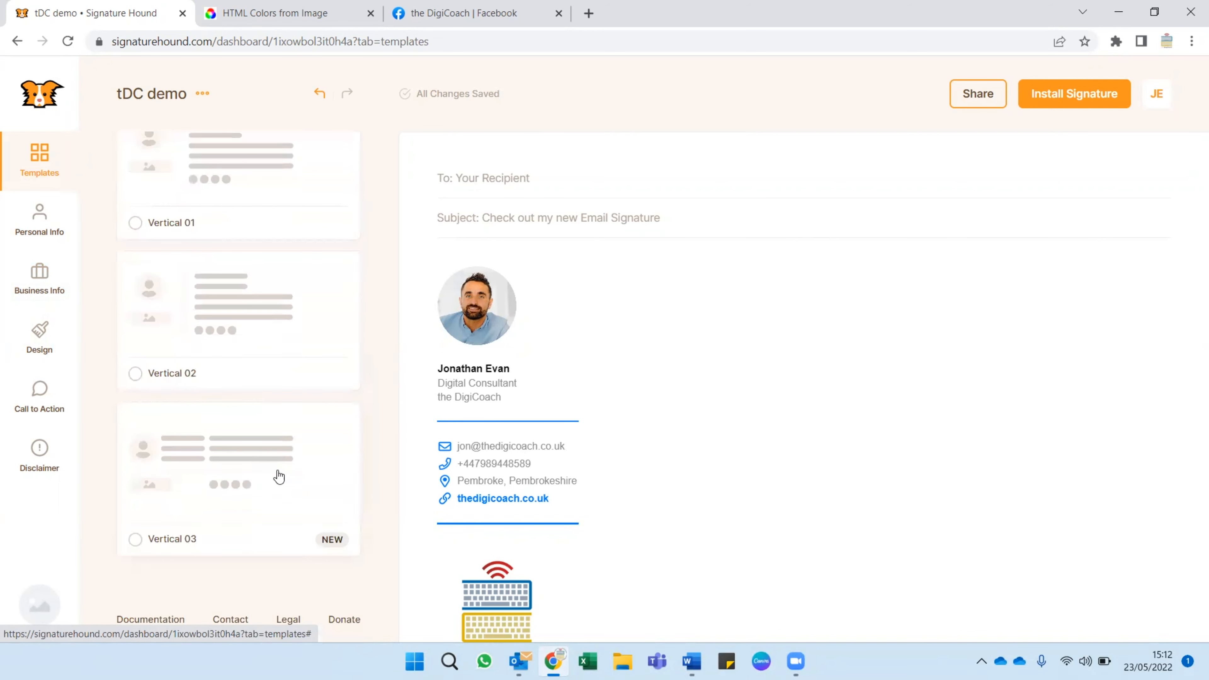
scroll(230, 335, up, 2)
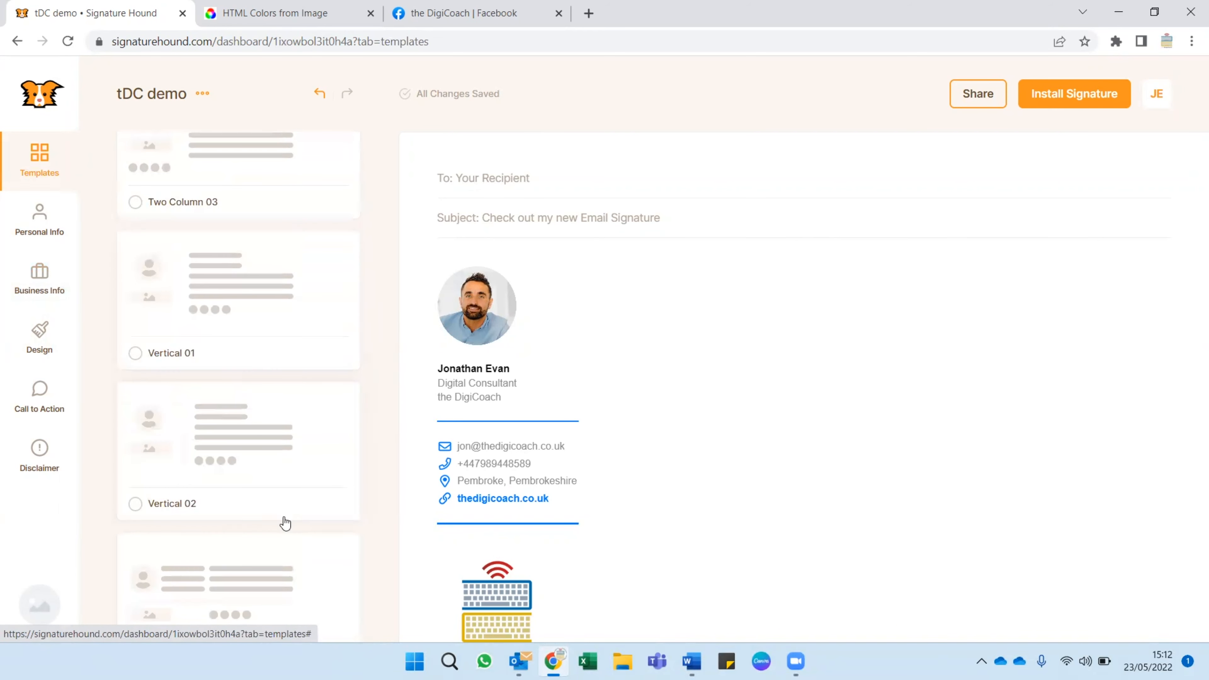
scroll(281, 515, down, 2)
click(263, 451)
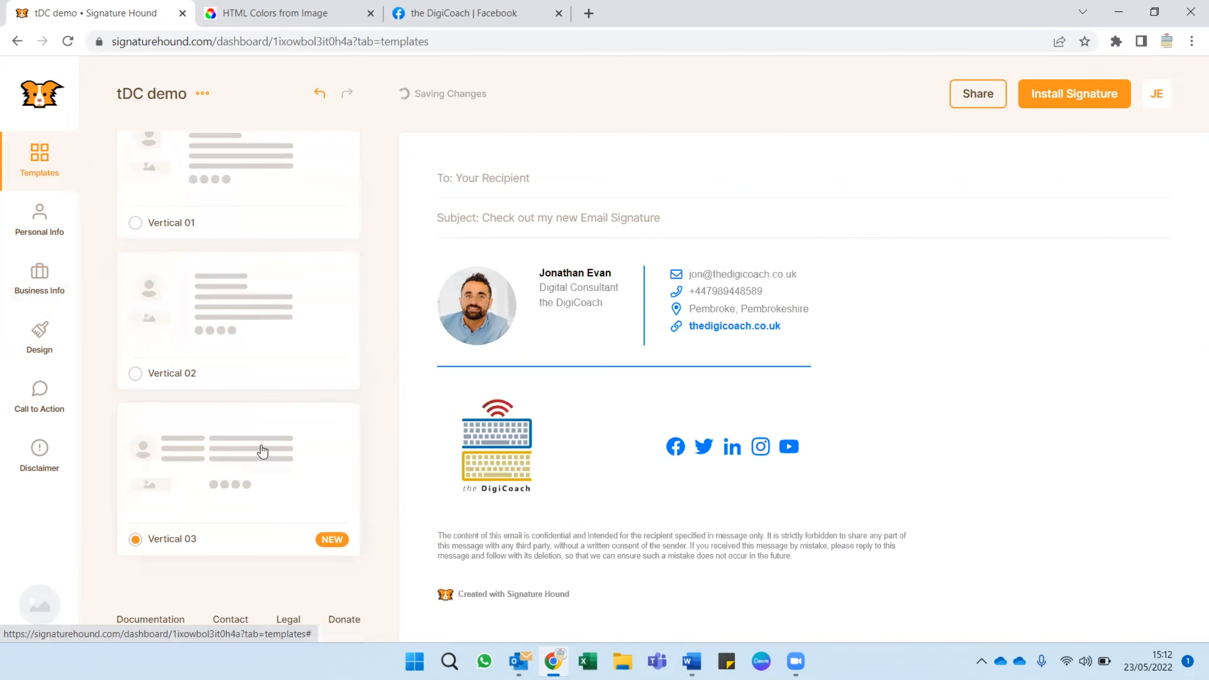
click(262, 314)
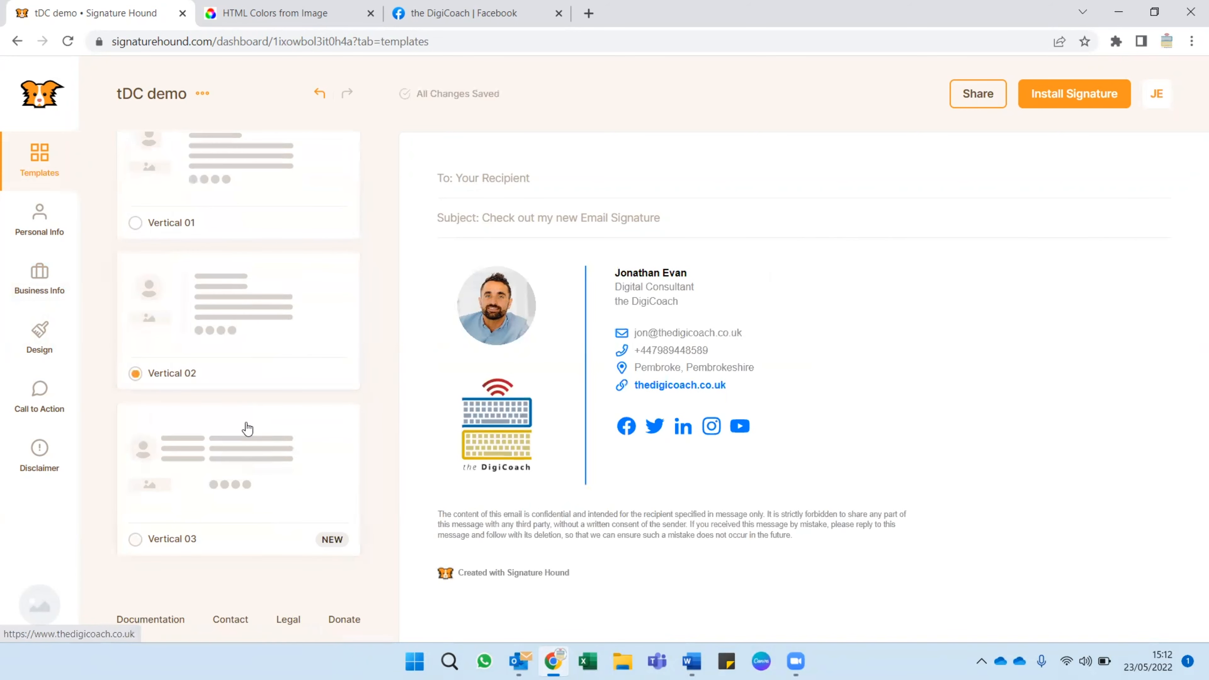
click(234, 440)
click(257, 351)
click(281, 451)
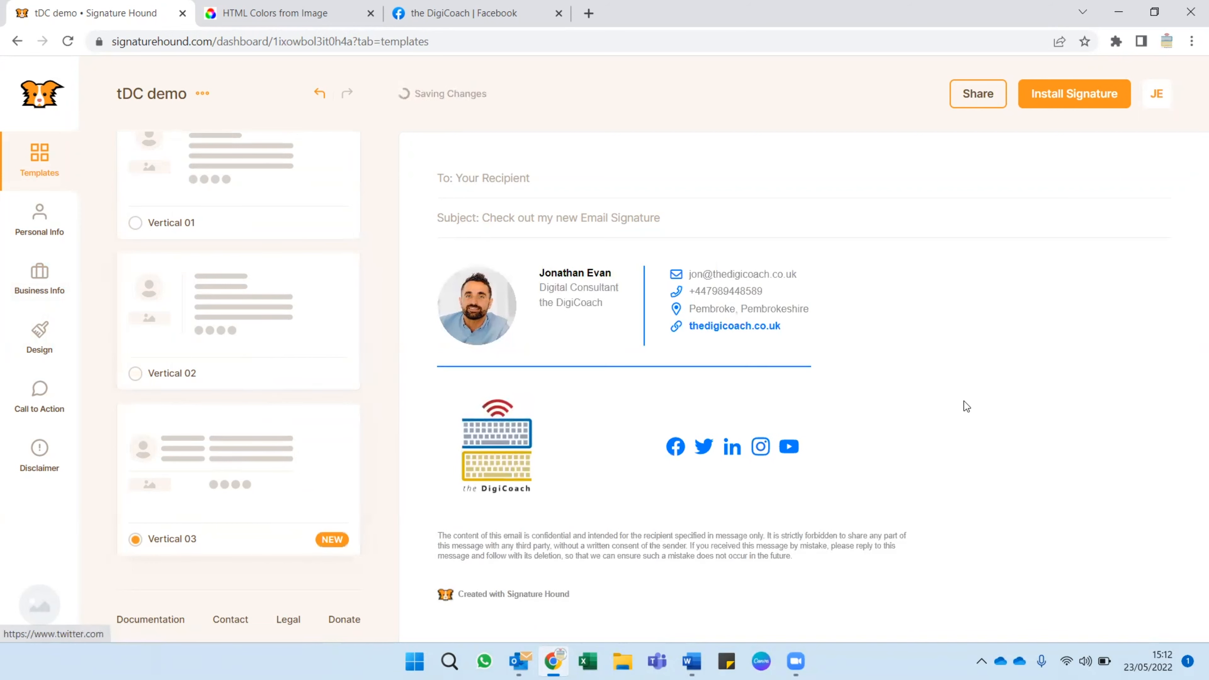
click(296, 343)
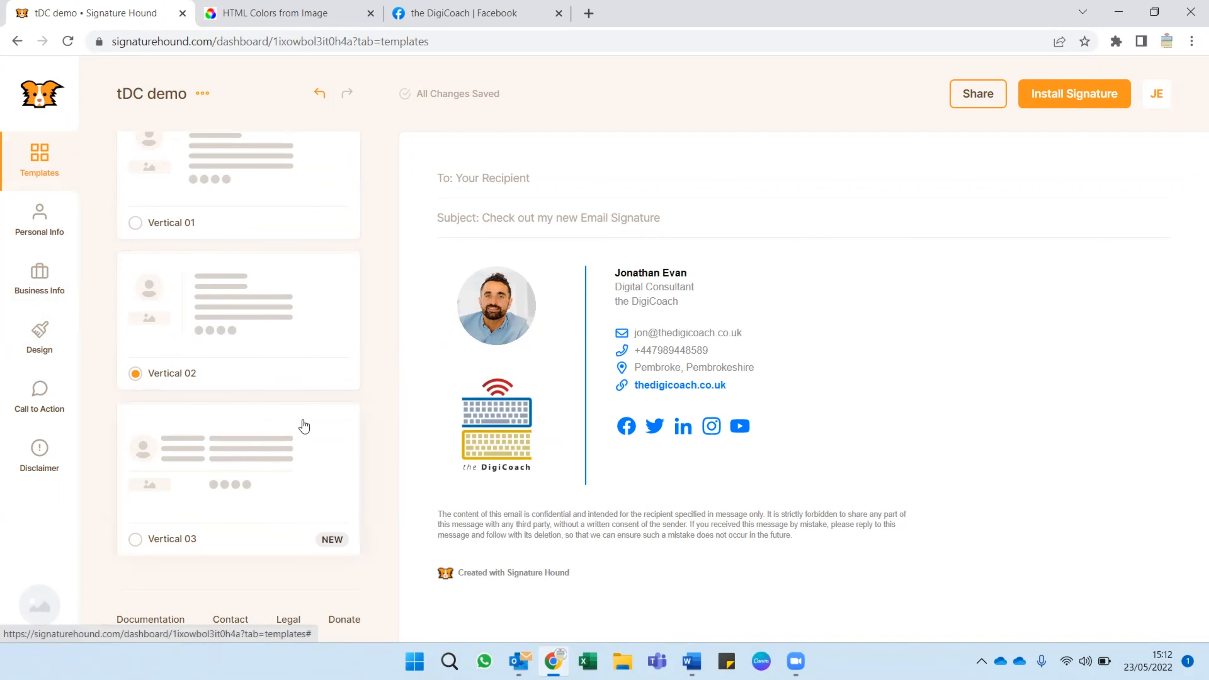
Correct the surname in the personal information by adding its missing final letter.
click(50, 231)
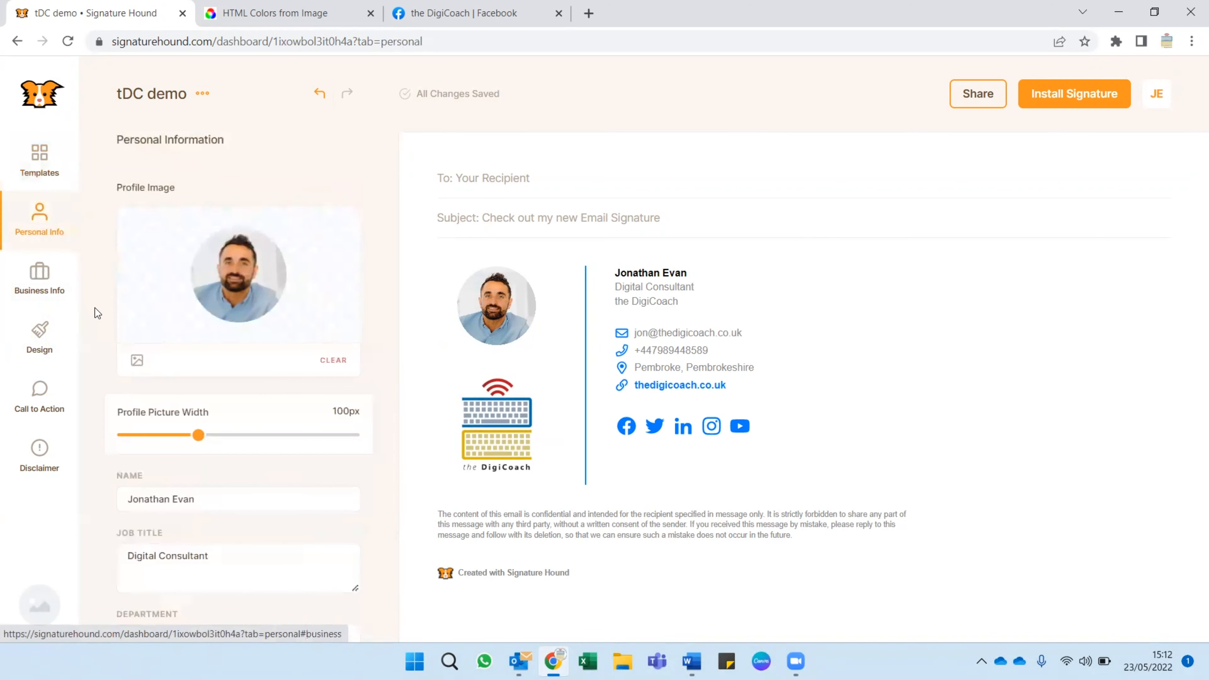
click(221, 500)
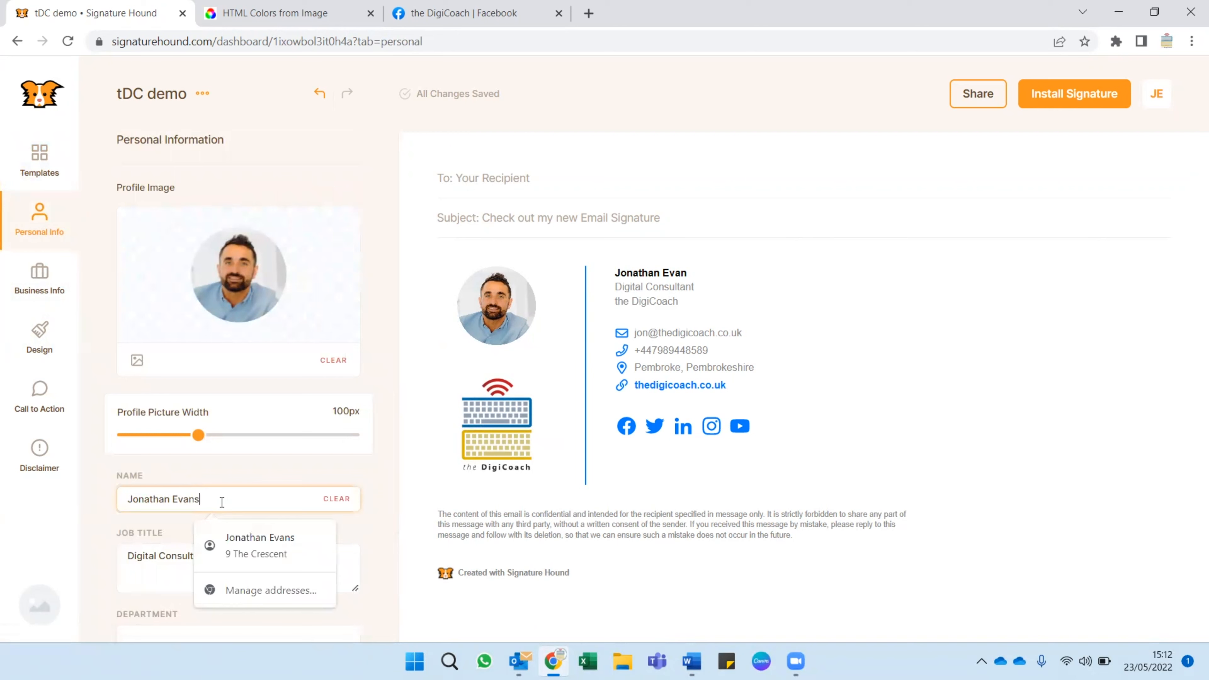
In the design settings, try the Vertical Align and Swap Profile Image and Logo options, switching each on and back off.
click(39, 338)
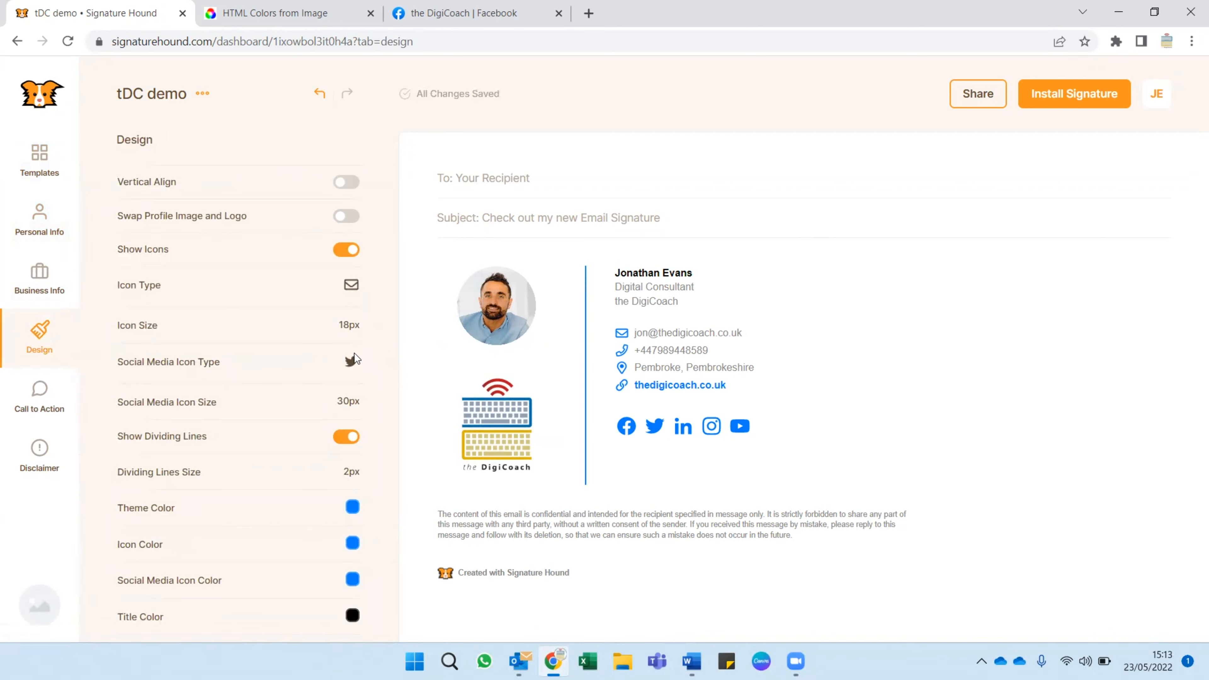
click(351, 190)
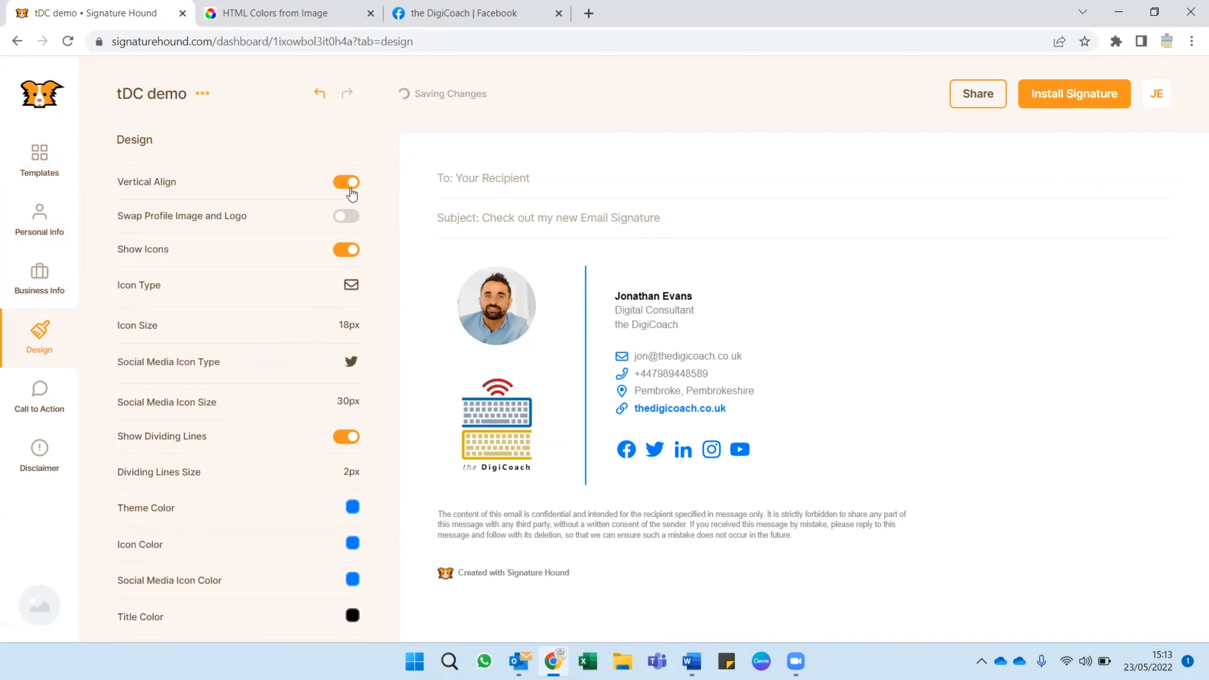
click(347, 183)
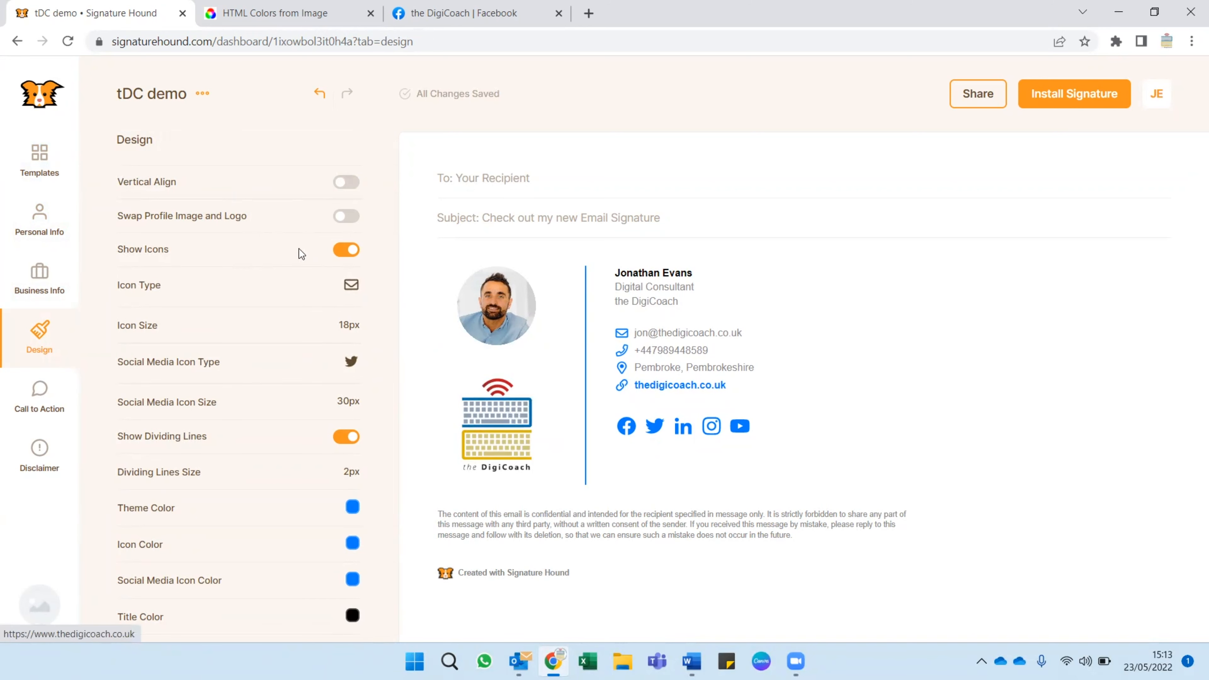
click(349, 219)
click(349, 220)
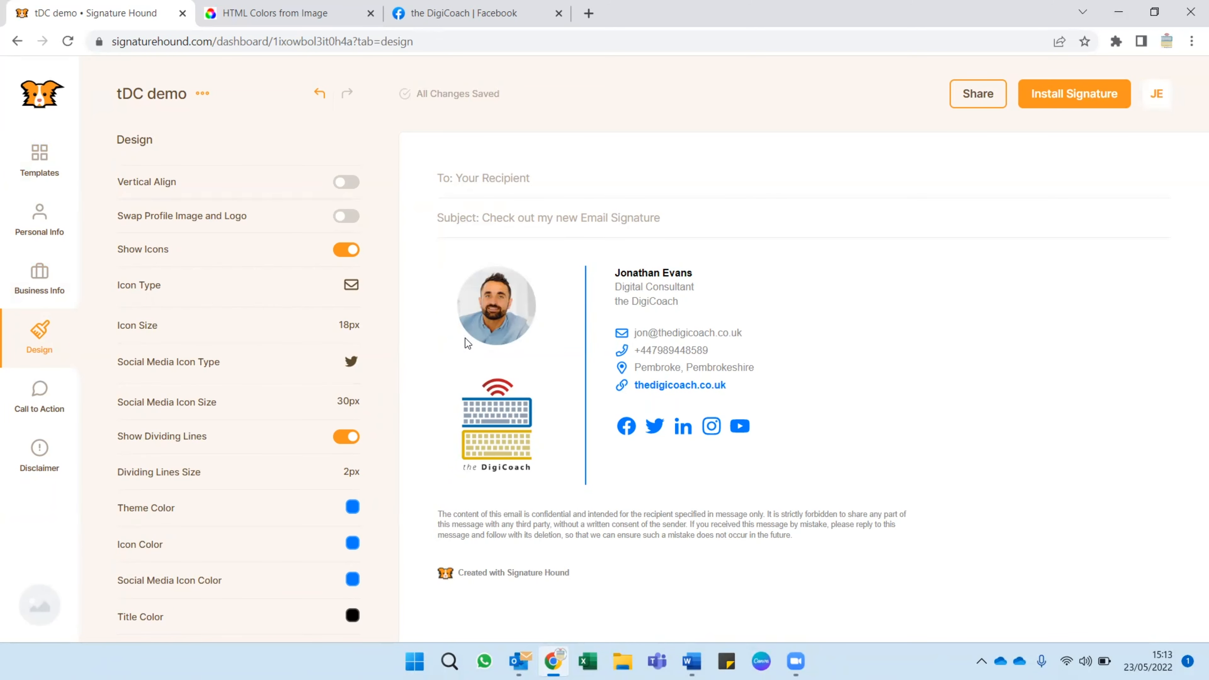
Try hiding the contact icons with Show Icons and restore them, and look through the Social Media Icon Type options.
click(347, 252)
click(347, 255)
click(350, 250)
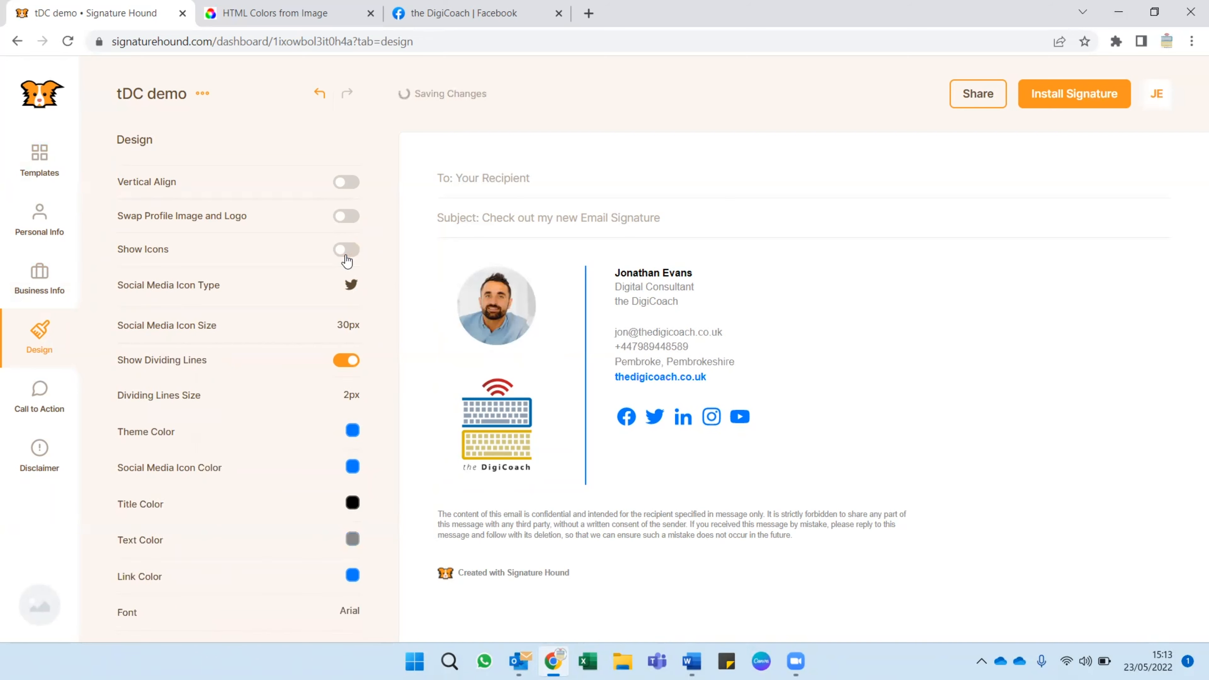
click(347, 250)
scroll(289, 323, down, 1)
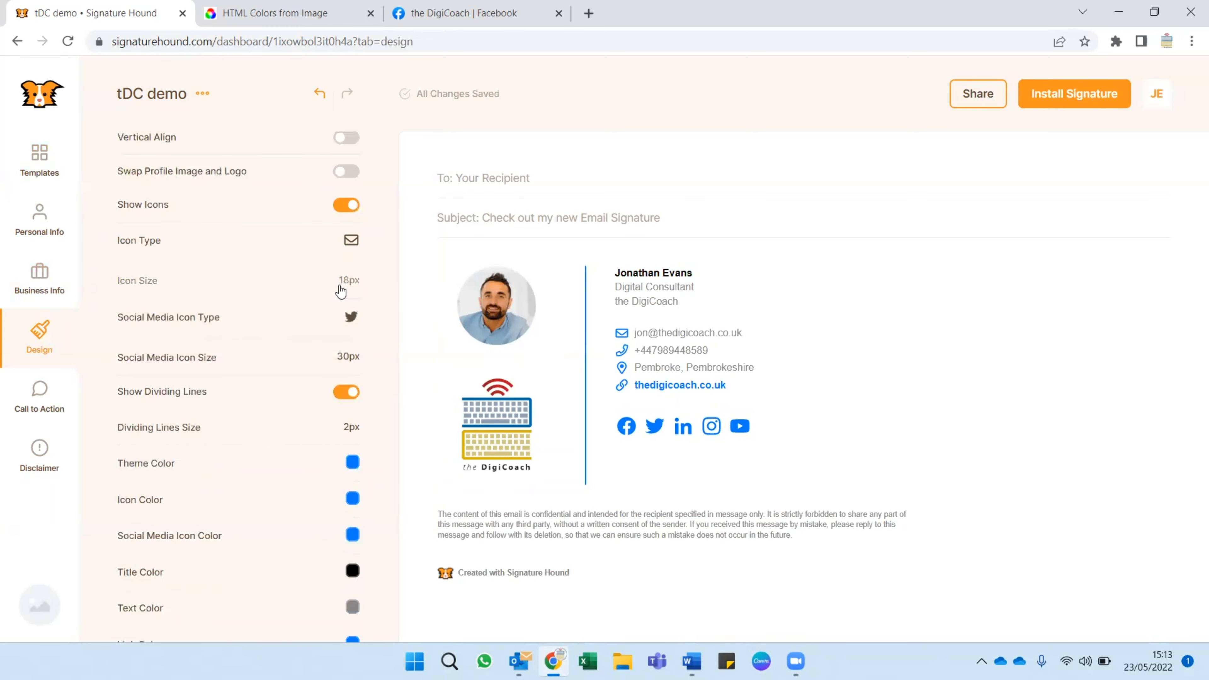
click(217, 335)
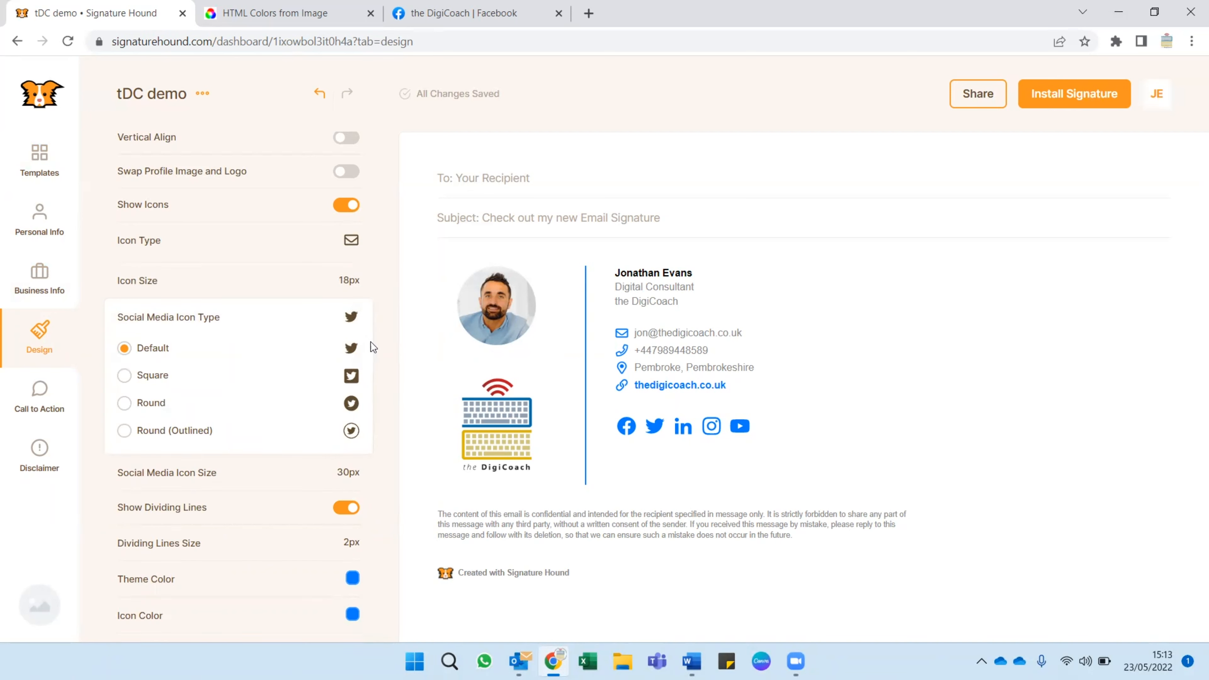
click(181, 315)
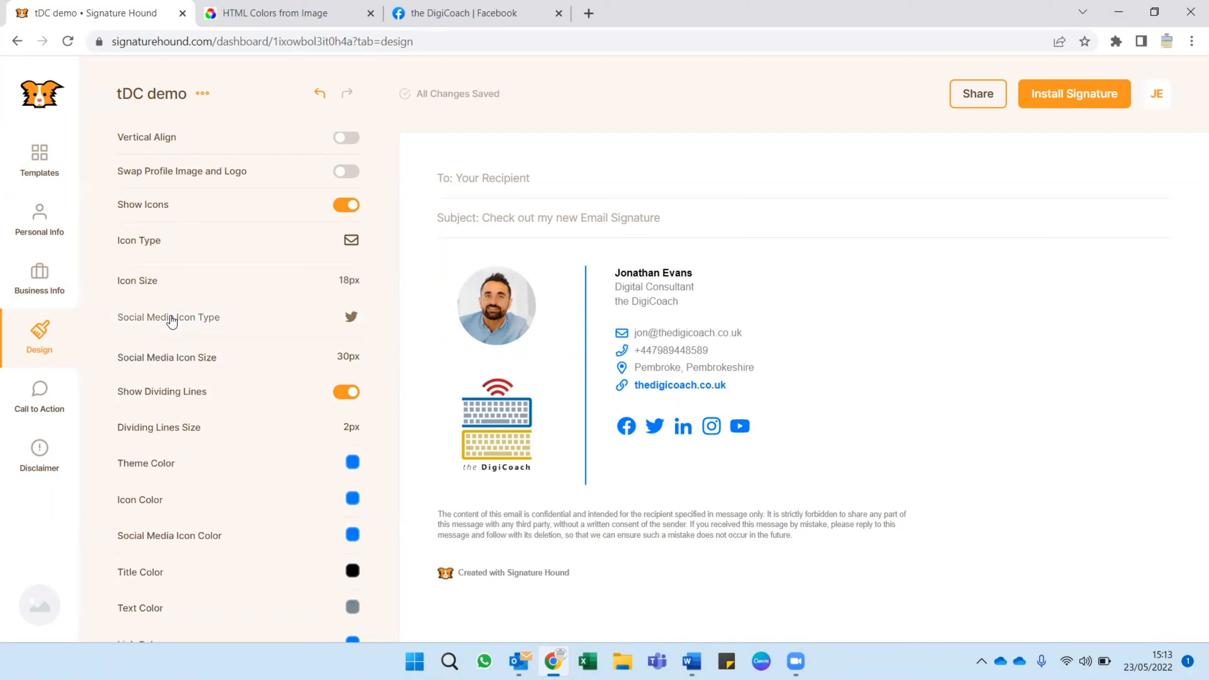
Set the signature's theme color to a darker blue, #1663B5, picked by eye.
scroll(198, 367, down, 4)
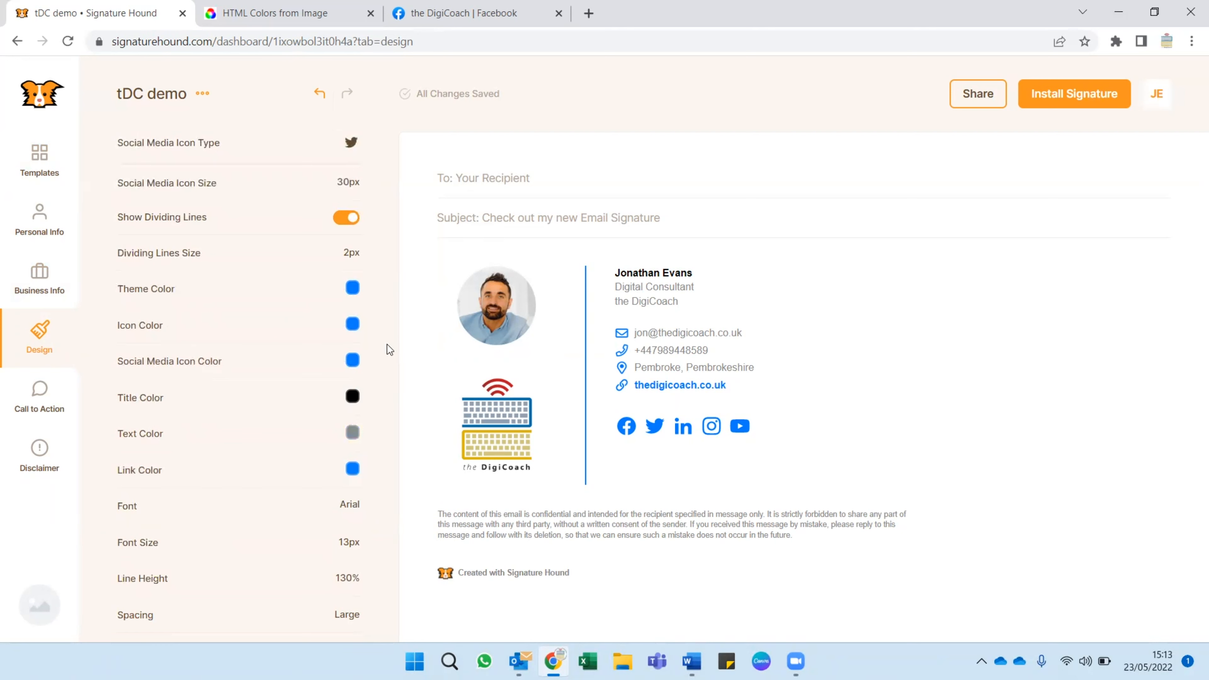
click(351, 300)
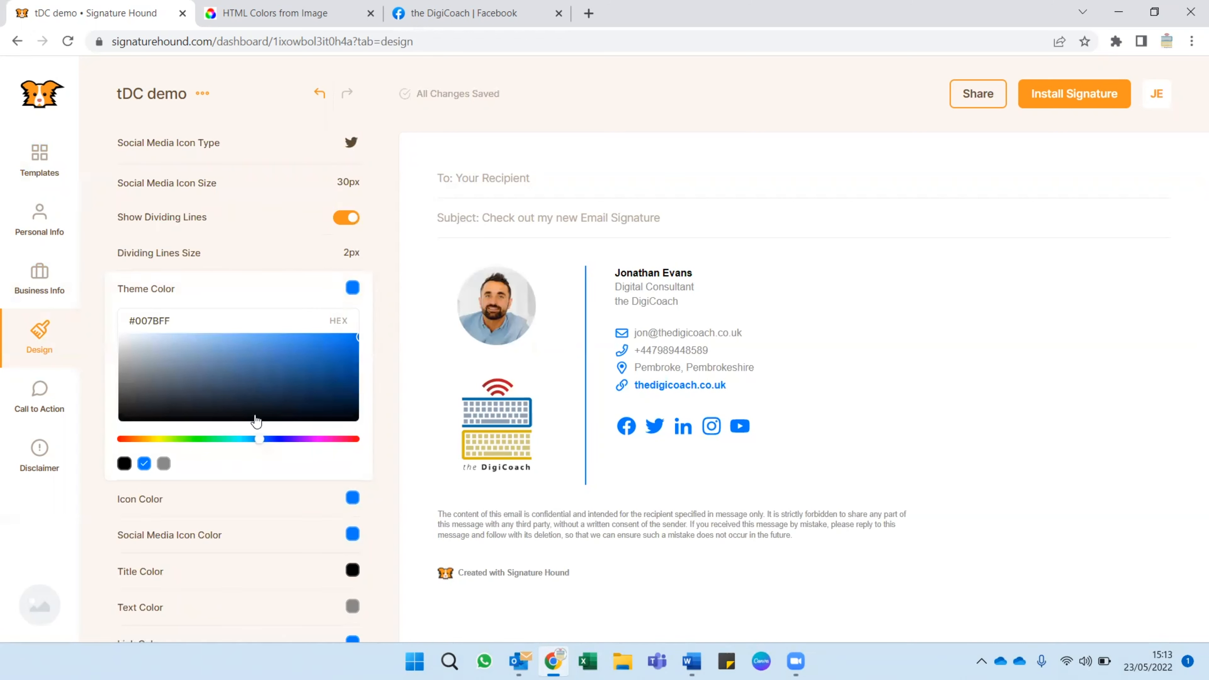
click(332, 360)
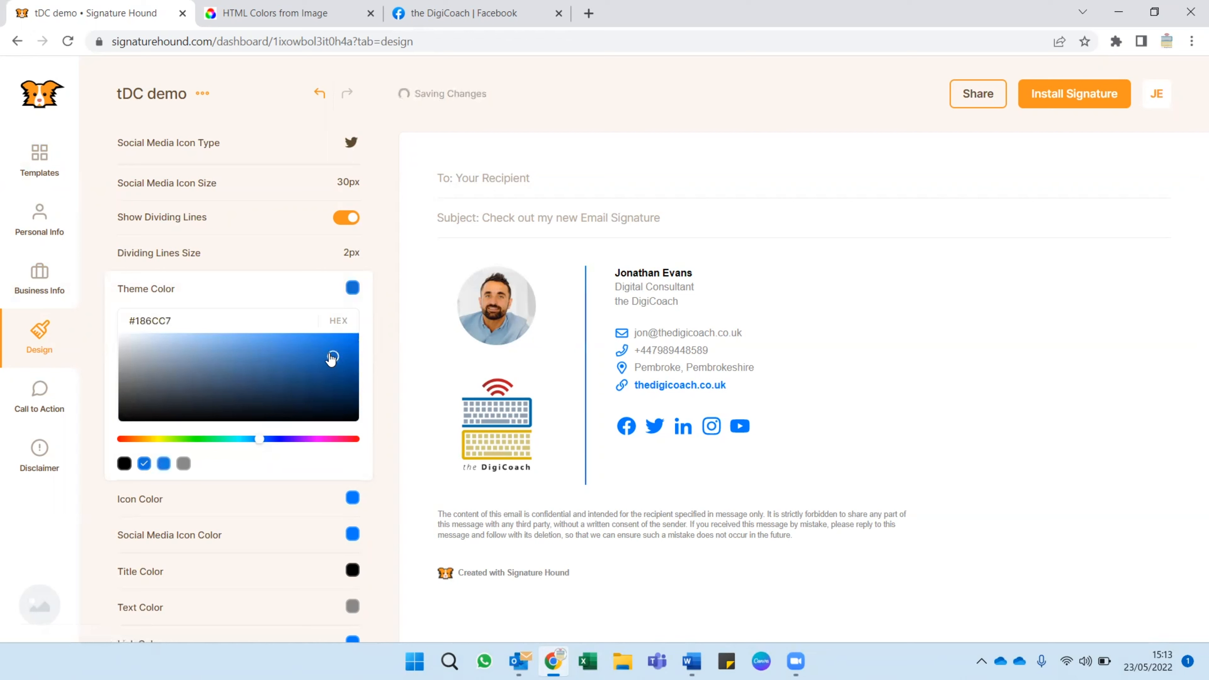
click(332, 364)
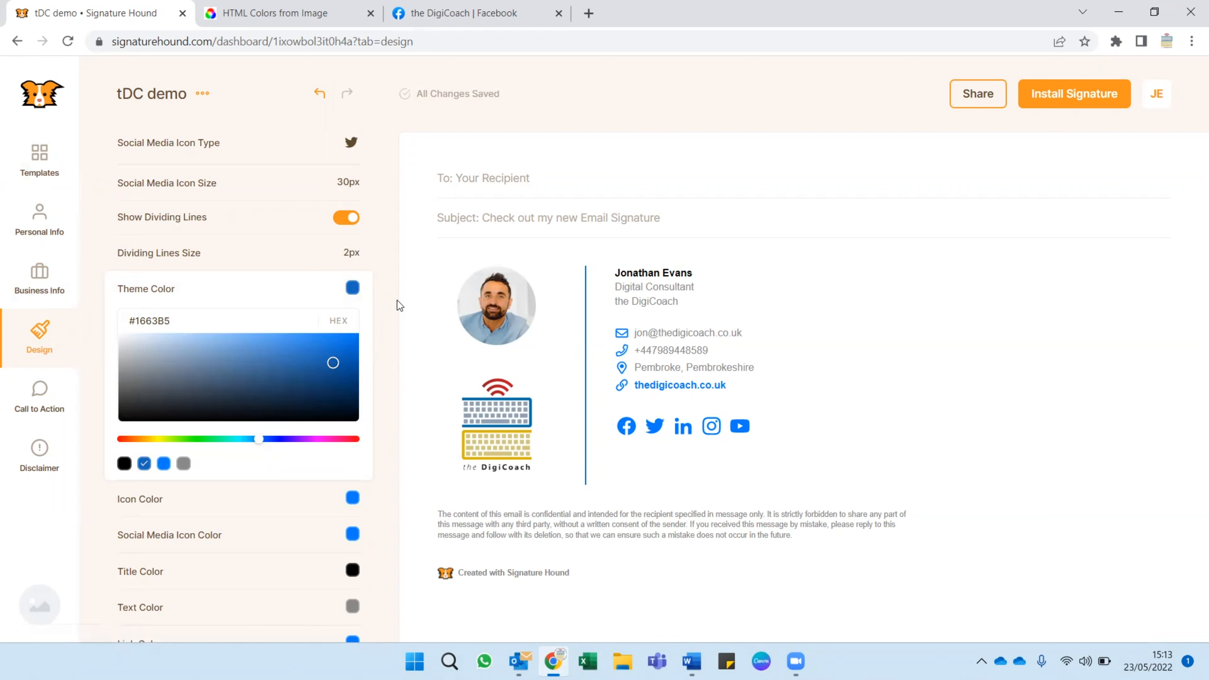
Upload the DigiCoach logo to the HTML Colors from Image page and sample the logo's blue and red.
click(248, 19)
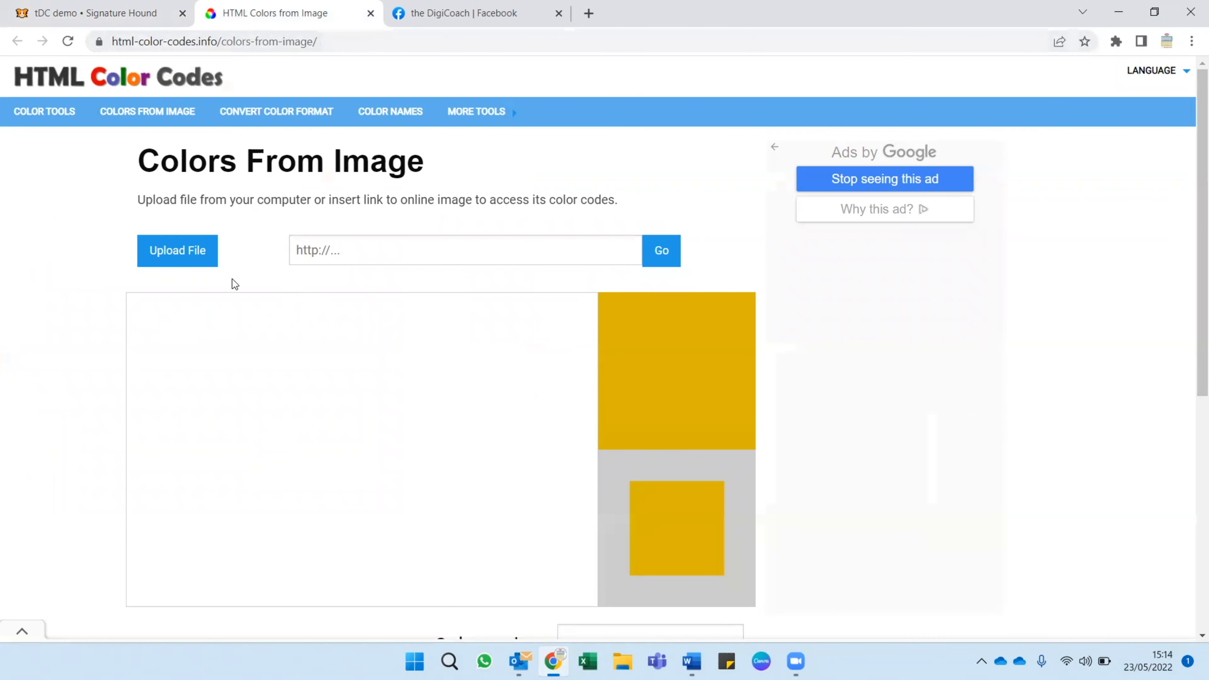
click(181, 252)
double_click(582, 205)
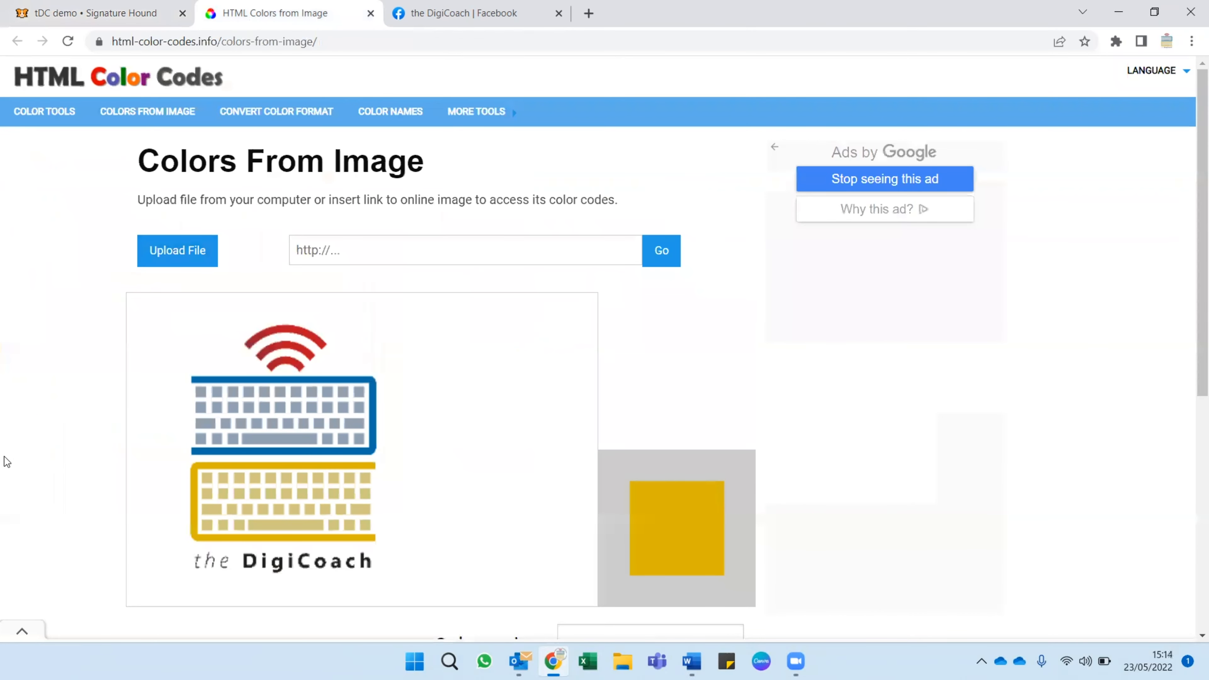
click(336, 381)
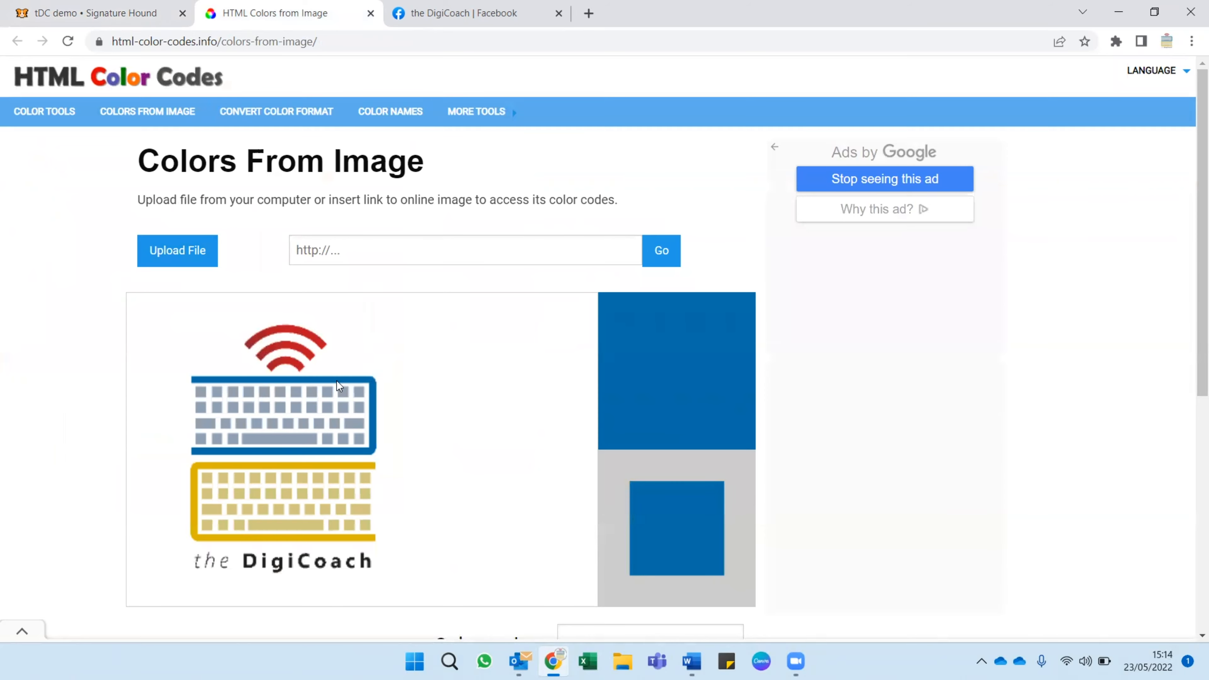
scroll(340, 381, down, 2)
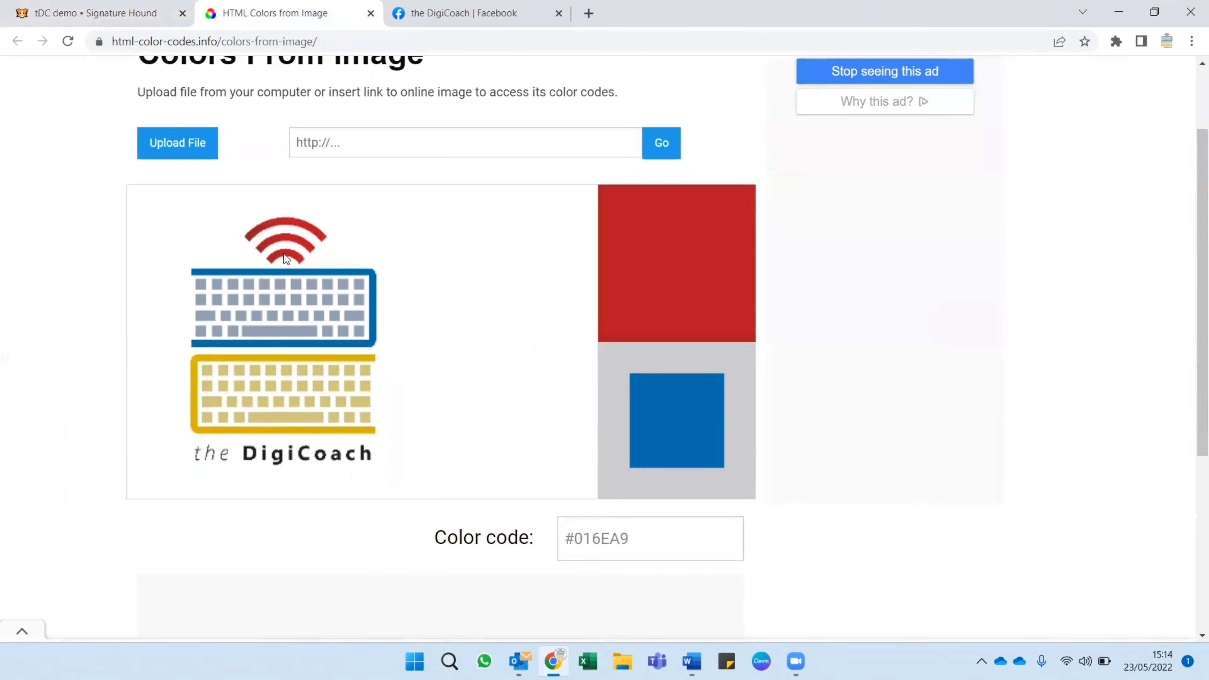
click(308, 248)
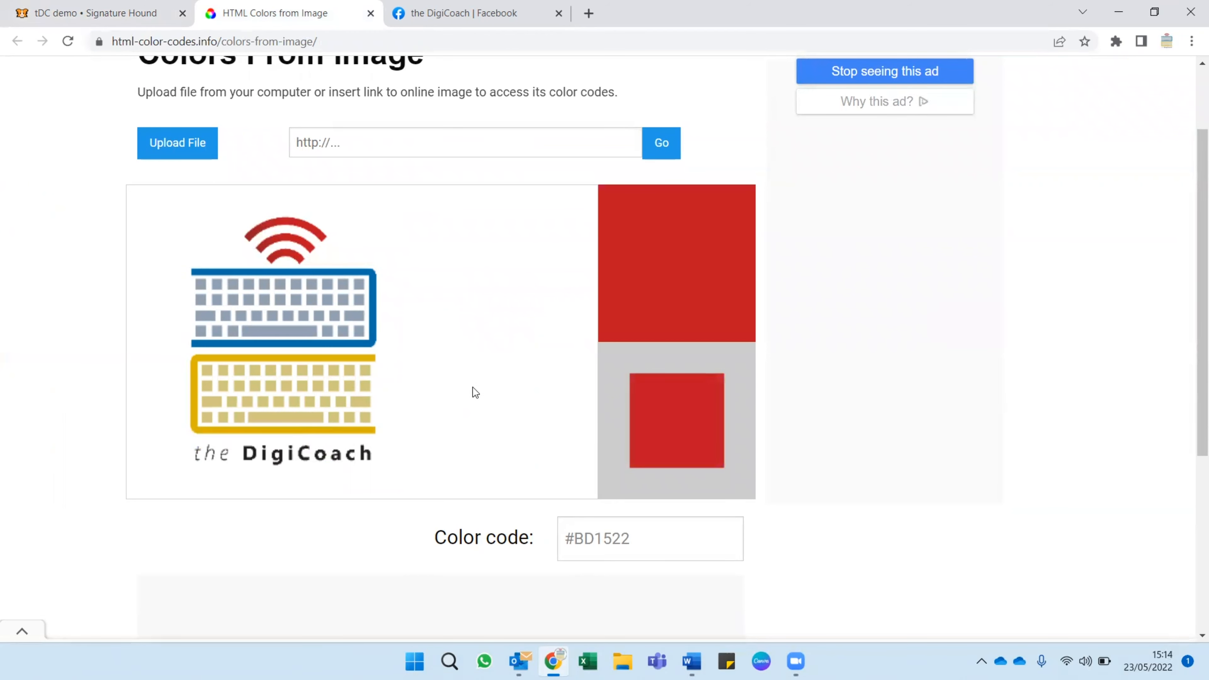
Return to the Signature Hound design and set the theme color to the brand red #980012.
click(136, 16)
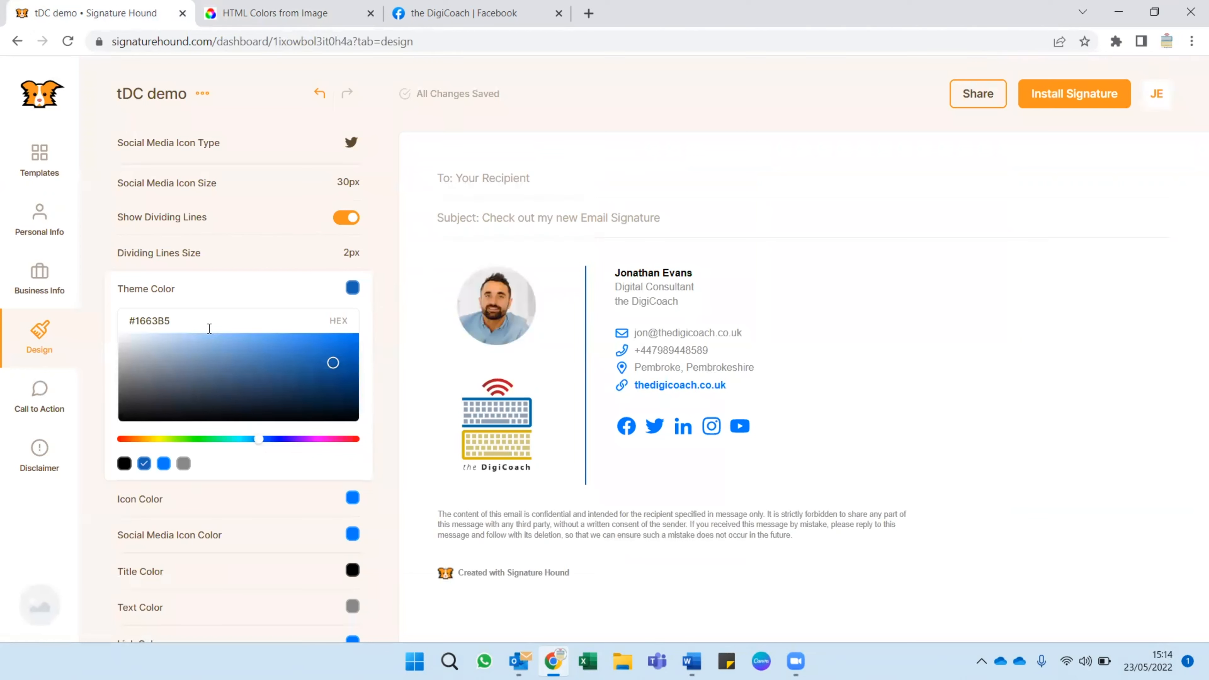
drag(162, 329, 137, 314)
text(380012)
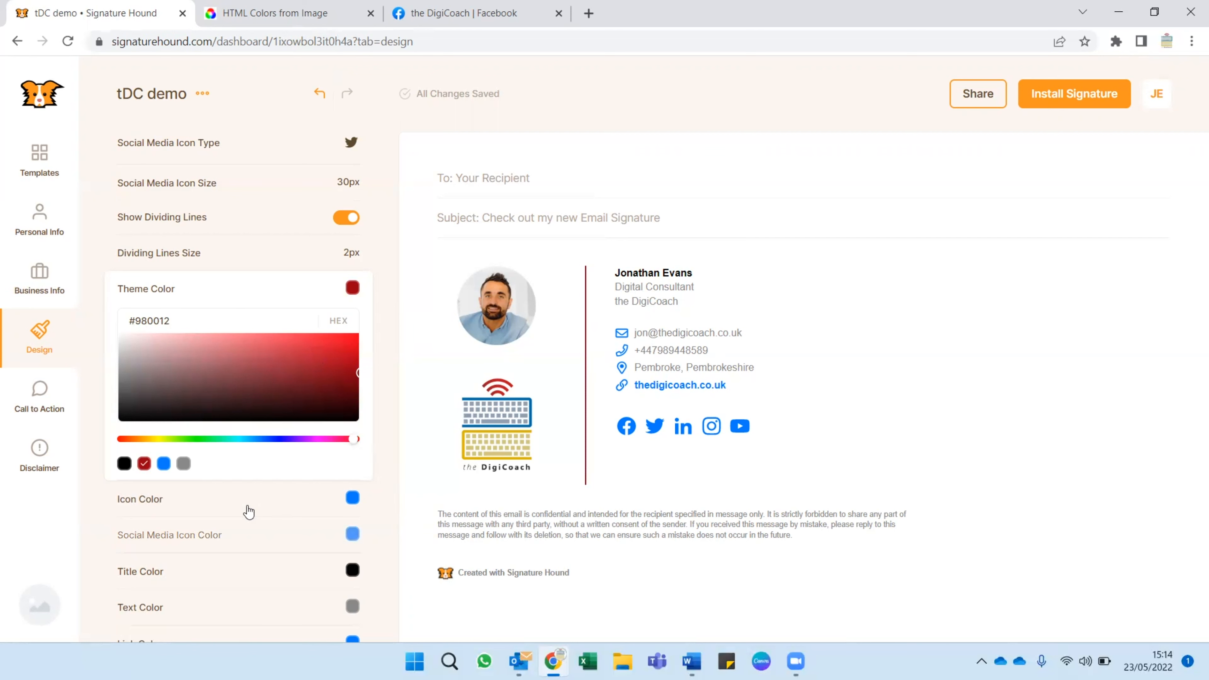
Set the signature's icon color to the brand gold #CFA900.
click(352, 502)
drag(195, 527, 138, 526)
text(cfa900)
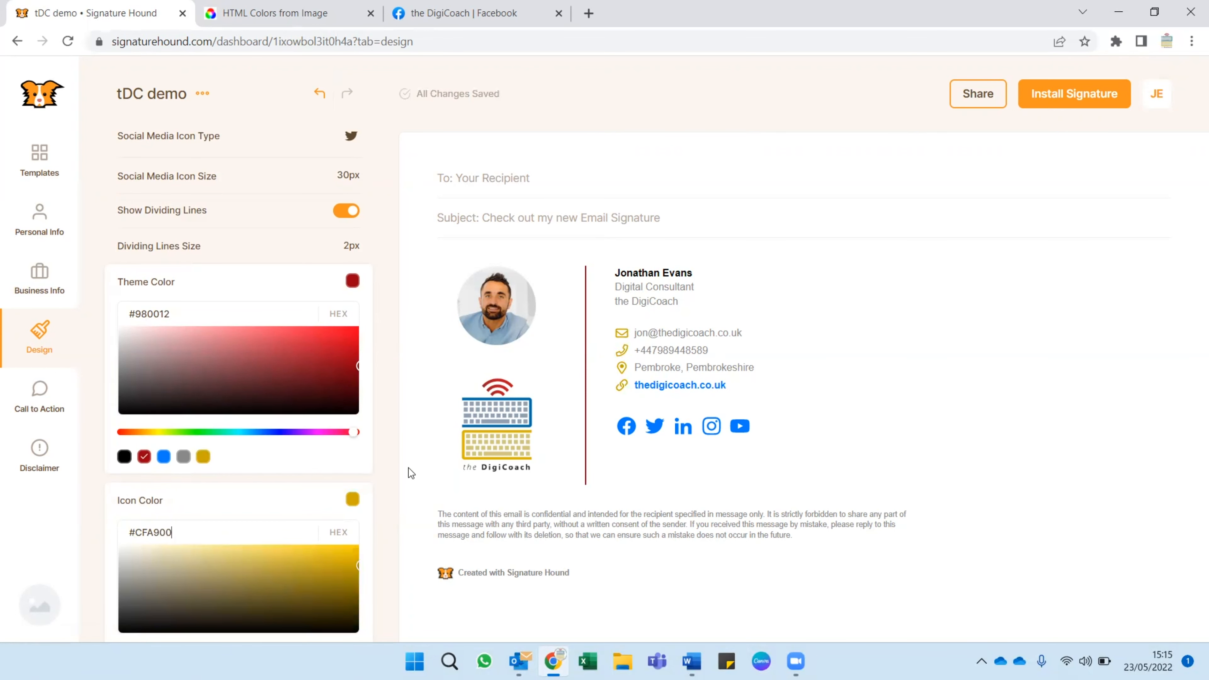
Set the social media icon color to the brand blue #008DCE and collapse the icon and social media icon color pickers.
scroll(384, 491, down, 4)
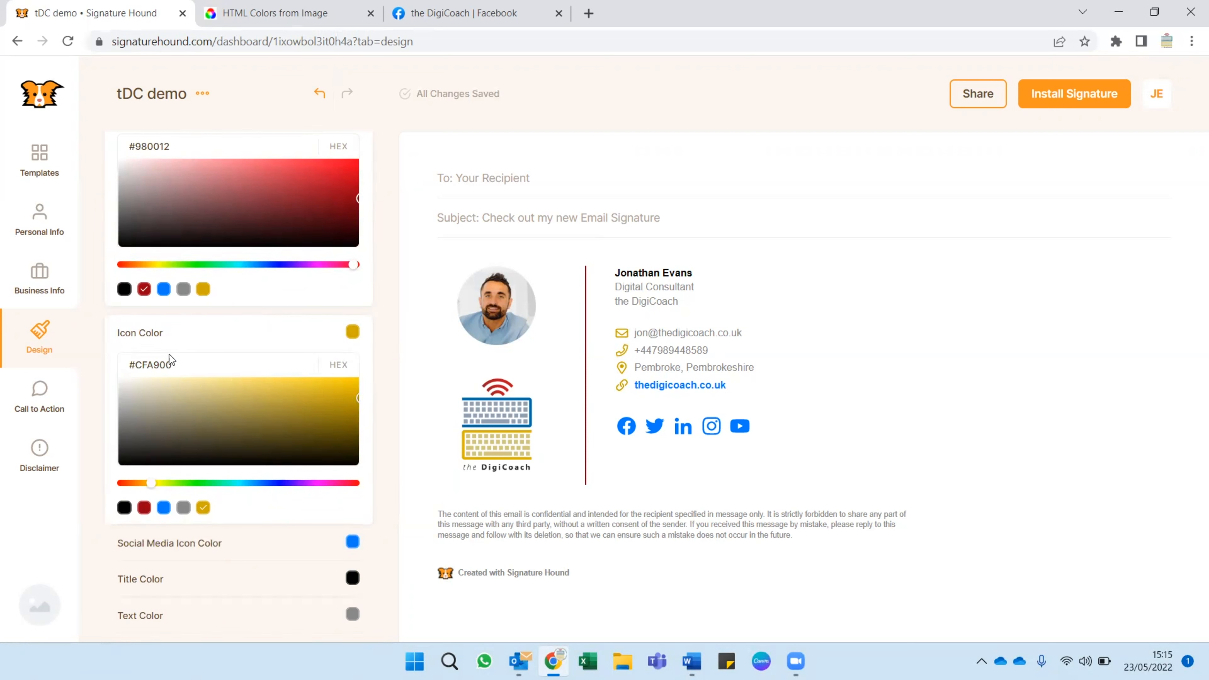
click(197, 543)
drag(183, 583, 139, 581)
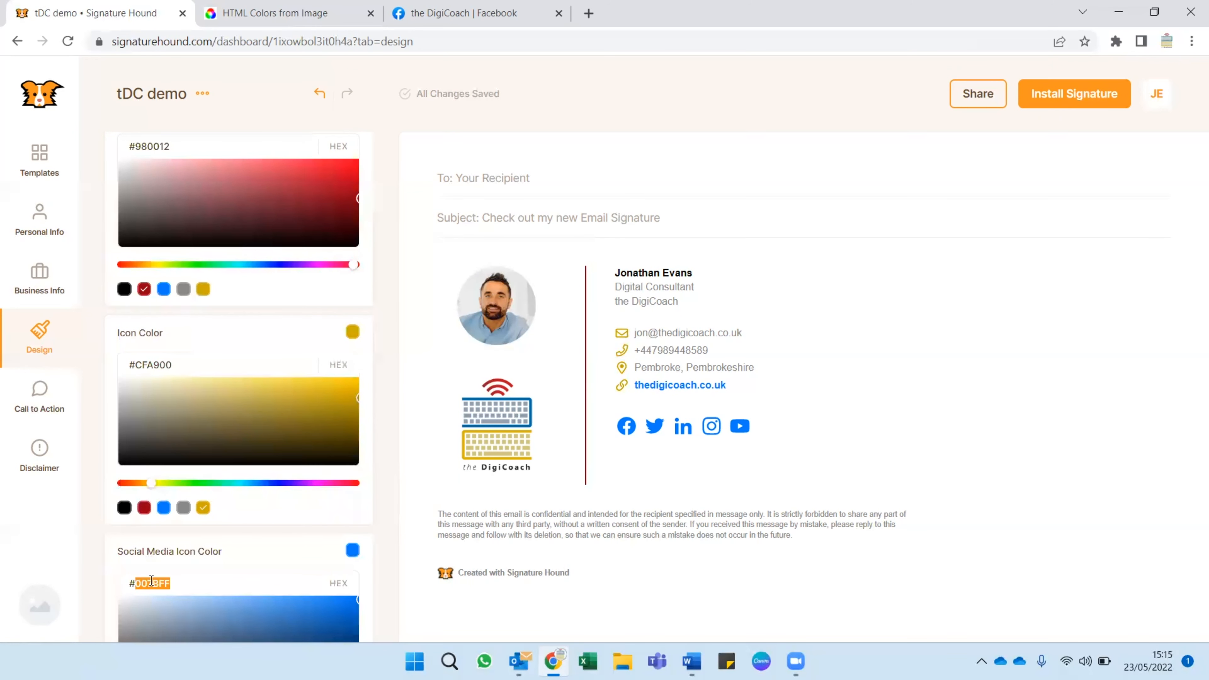
text(008dce)
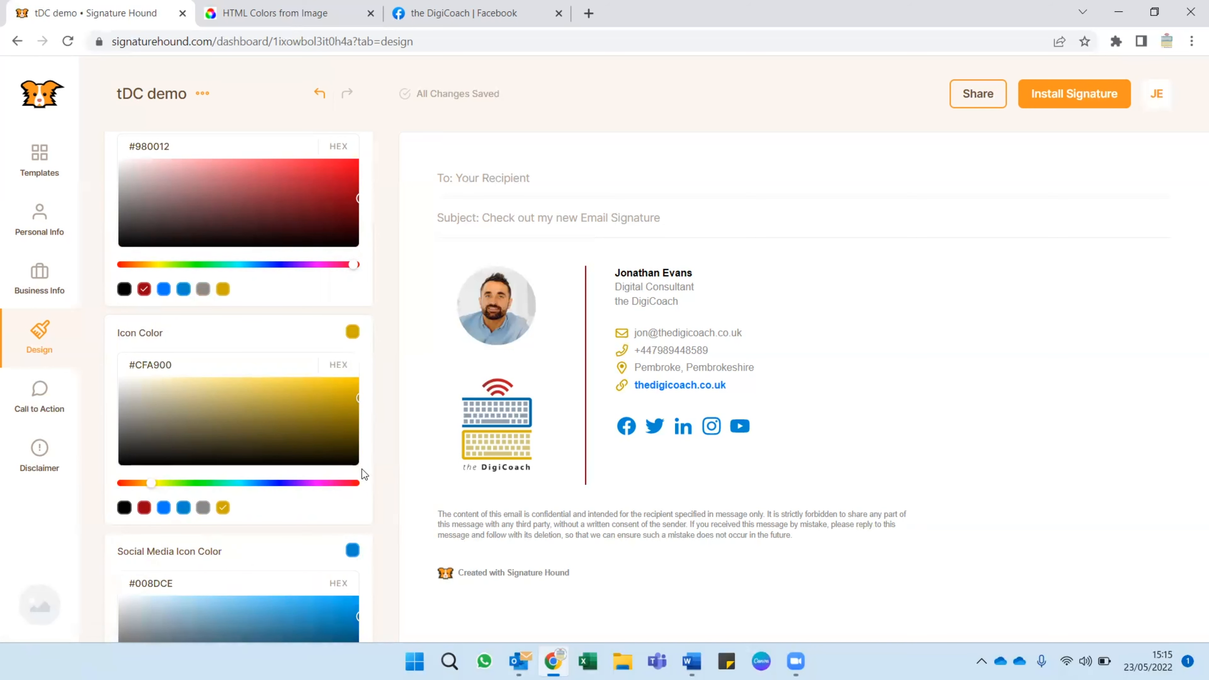
scroll(362, 468, down, 5)
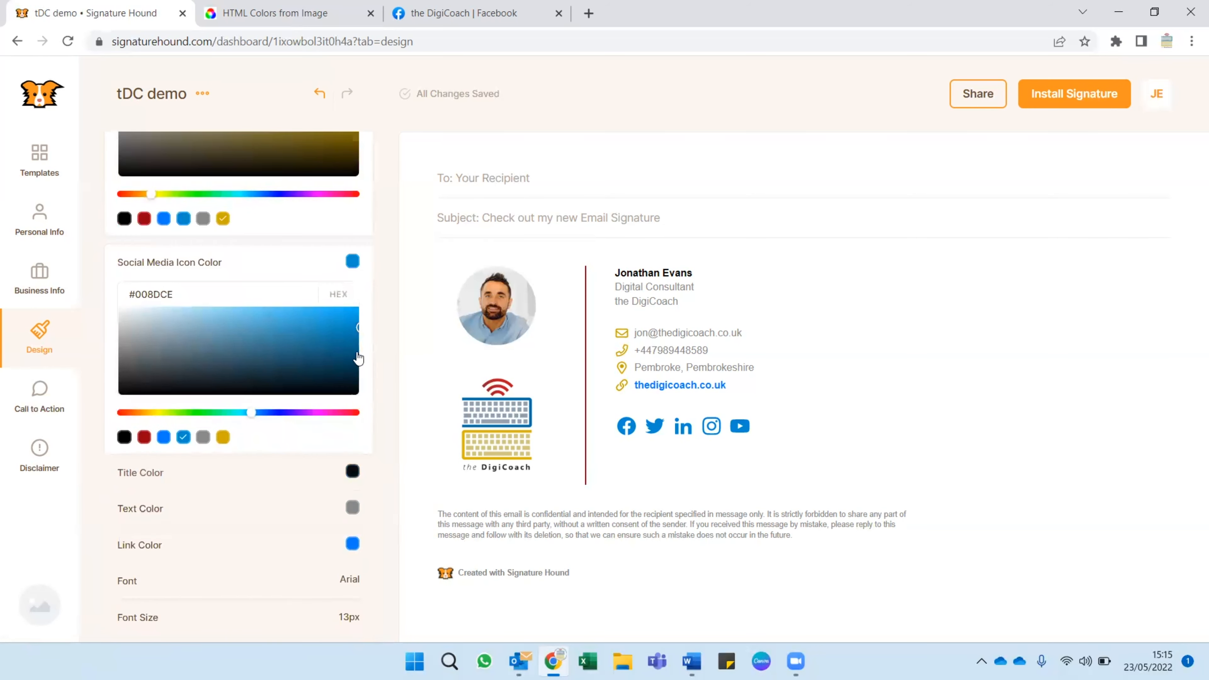
click(203, 262)
scroll(314, 265, up, 3)
click(314, 233)
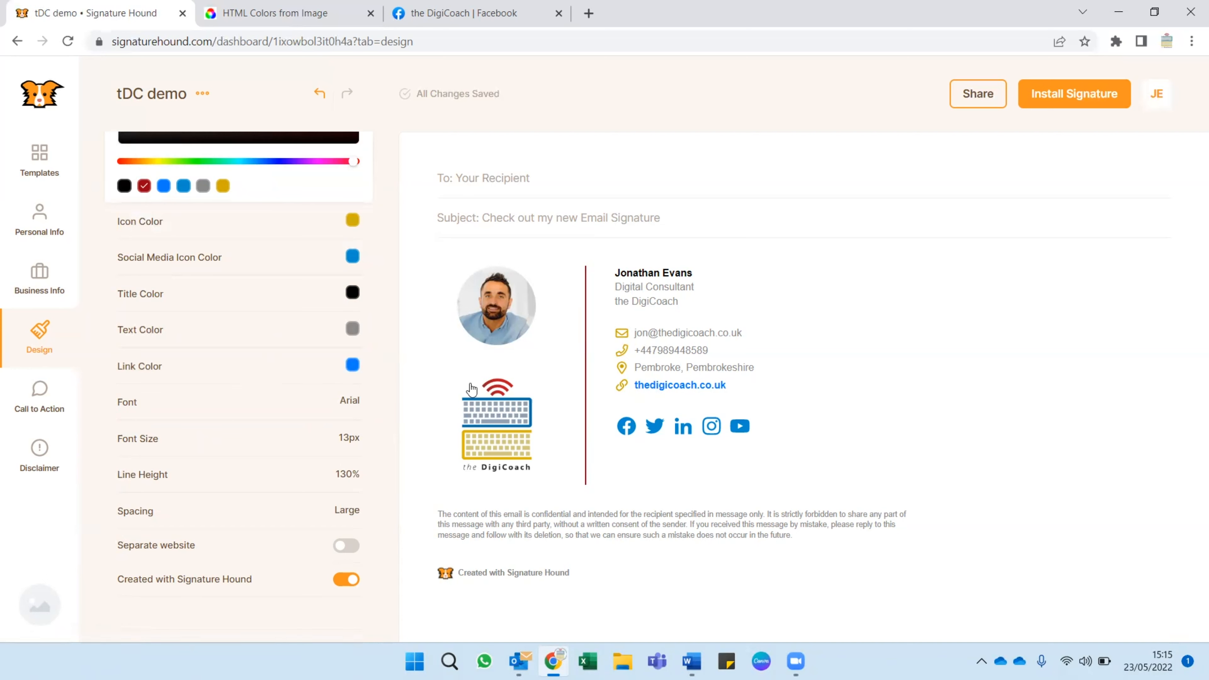
Change the link color to the saved gold swatch, #CFA900, and collapse its color picker.
click(353, 367)
drag(183, 397, 144, 400)
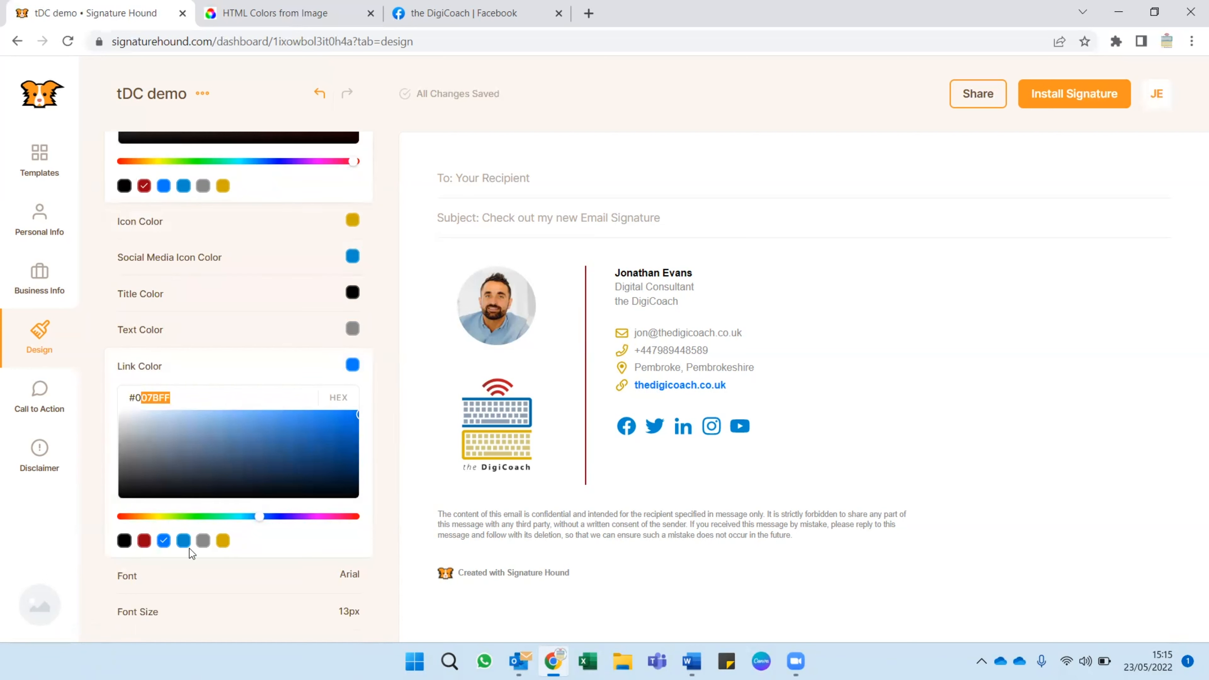
click(222, 547)
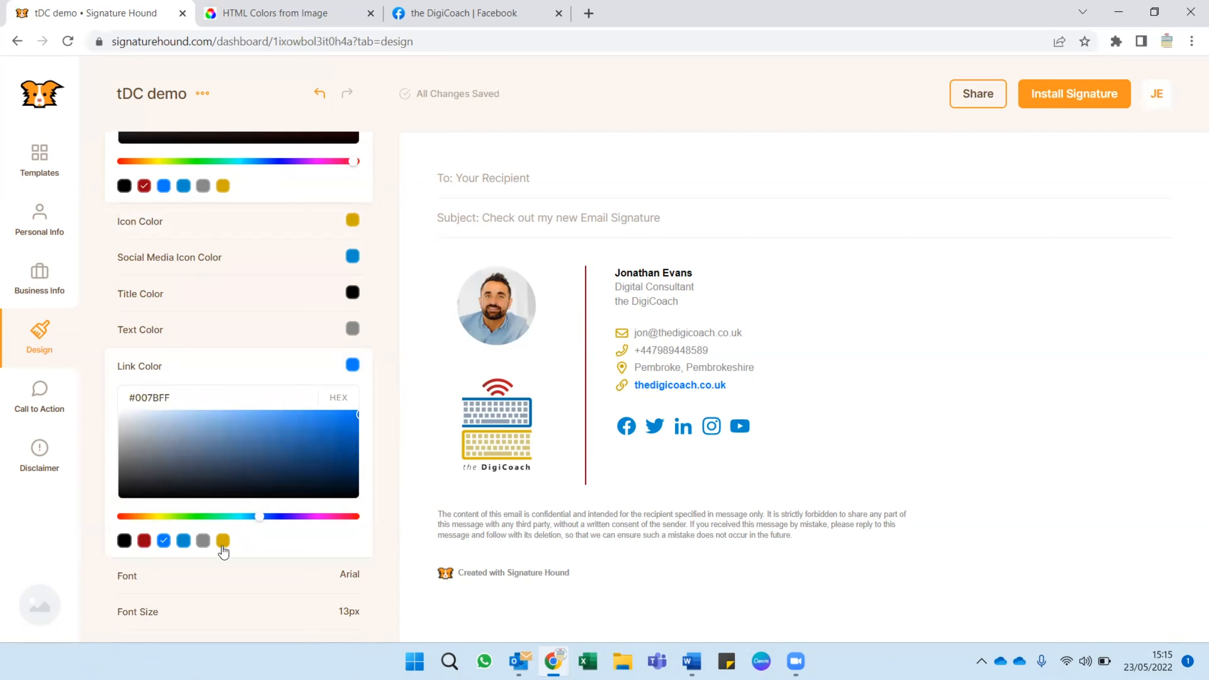
click(256, 383)
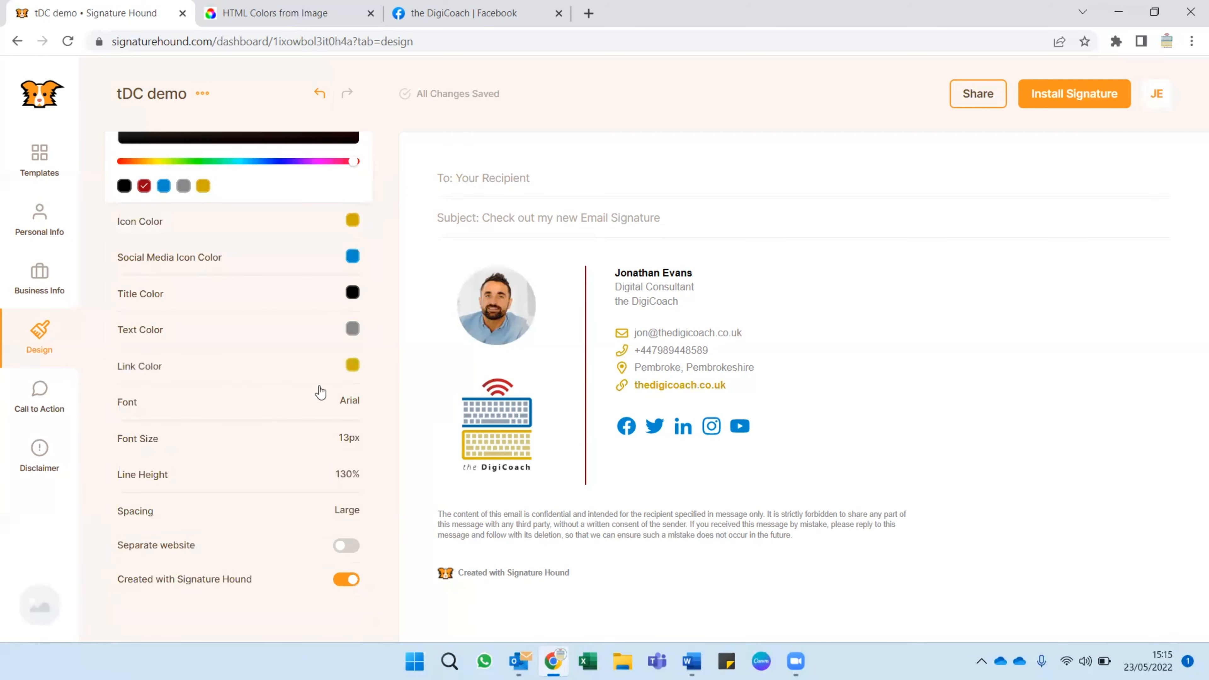
Turn off the Created with Signature Hound credit below the signature.
scroll(290, 471, down, 1)
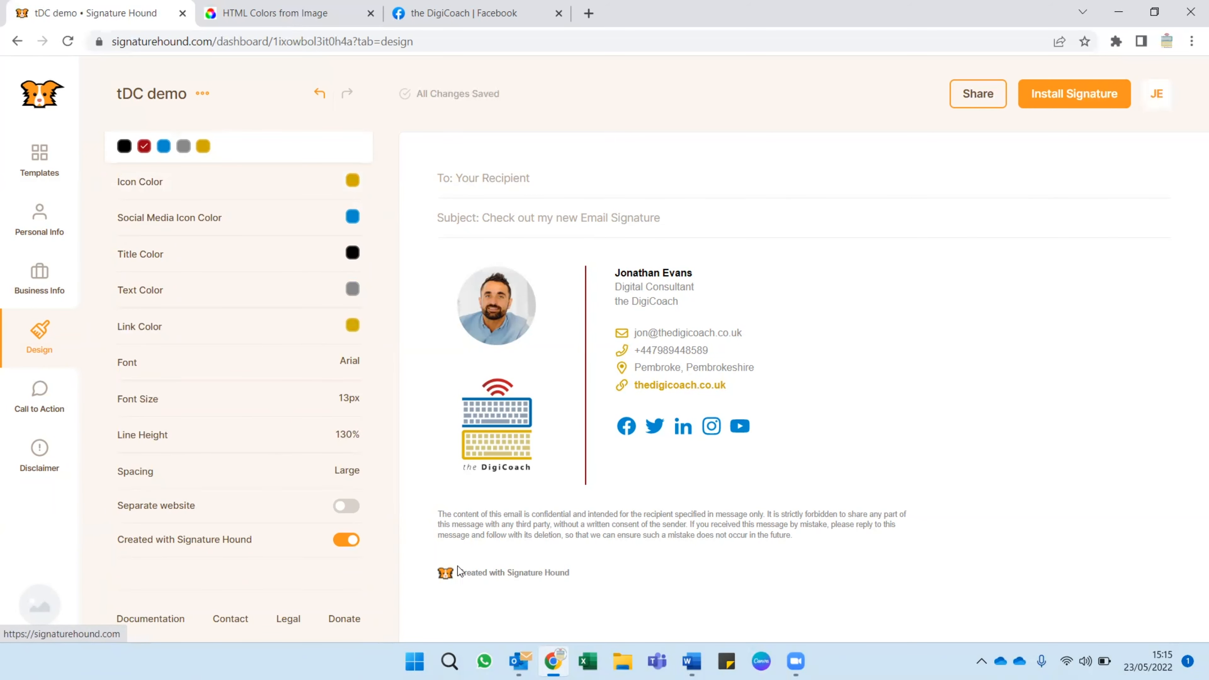
click(348, 541)
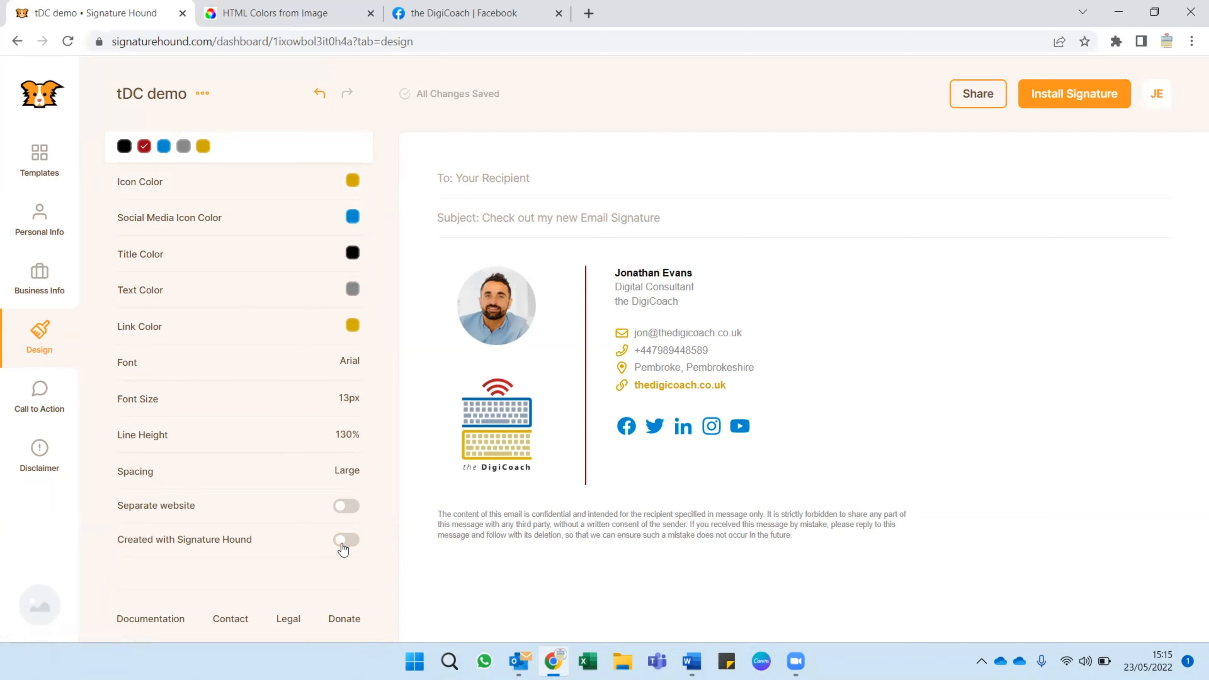
scroll(343, 528, up, 9)
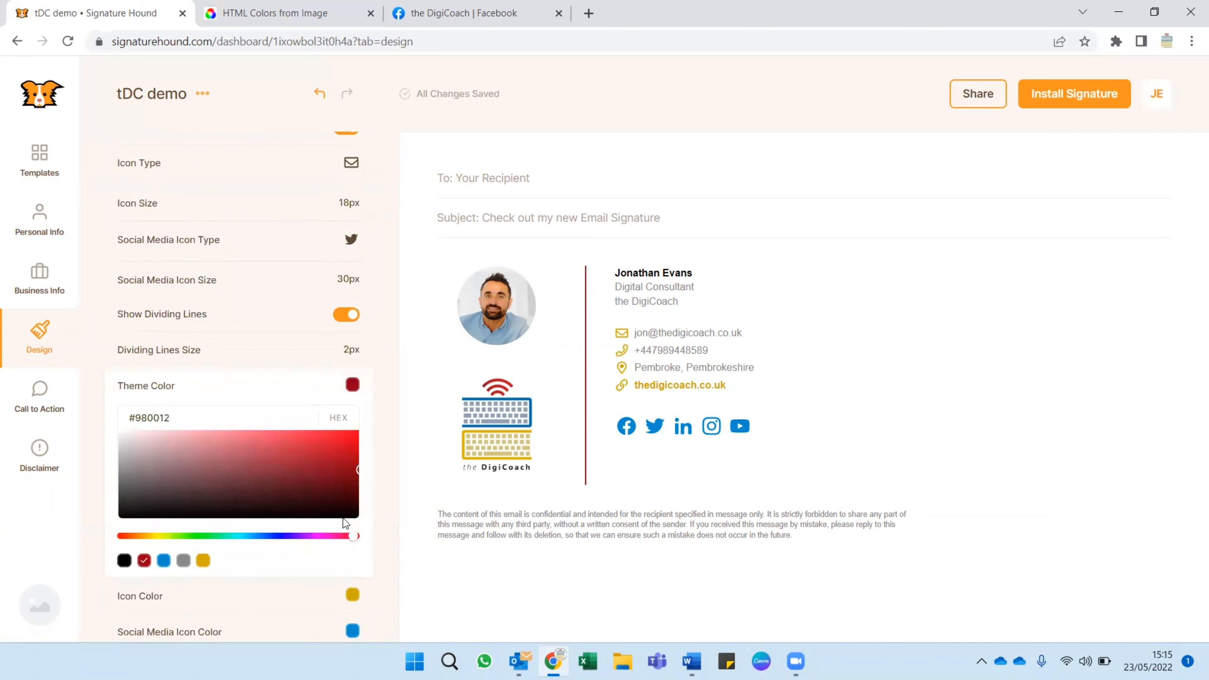
scroll(343, 519, up, 3)
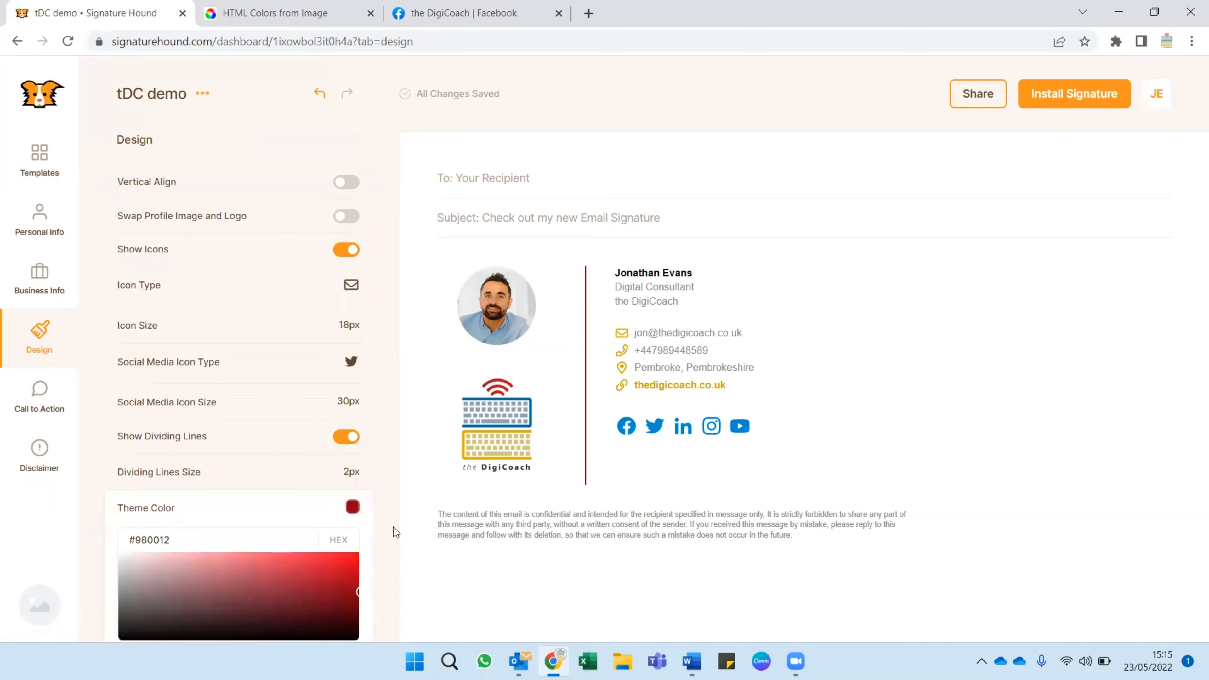
Clear the signature's disclaimer text and open the Call to Action settings.
click(42, 453)
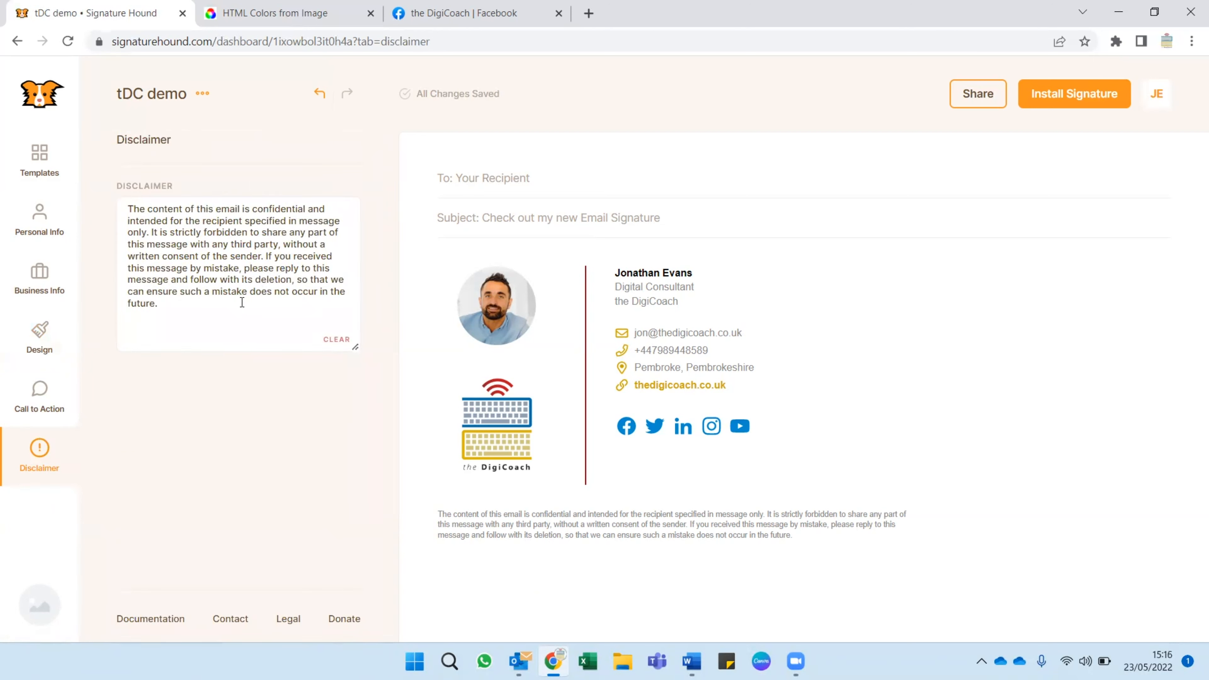
click(337, 339)
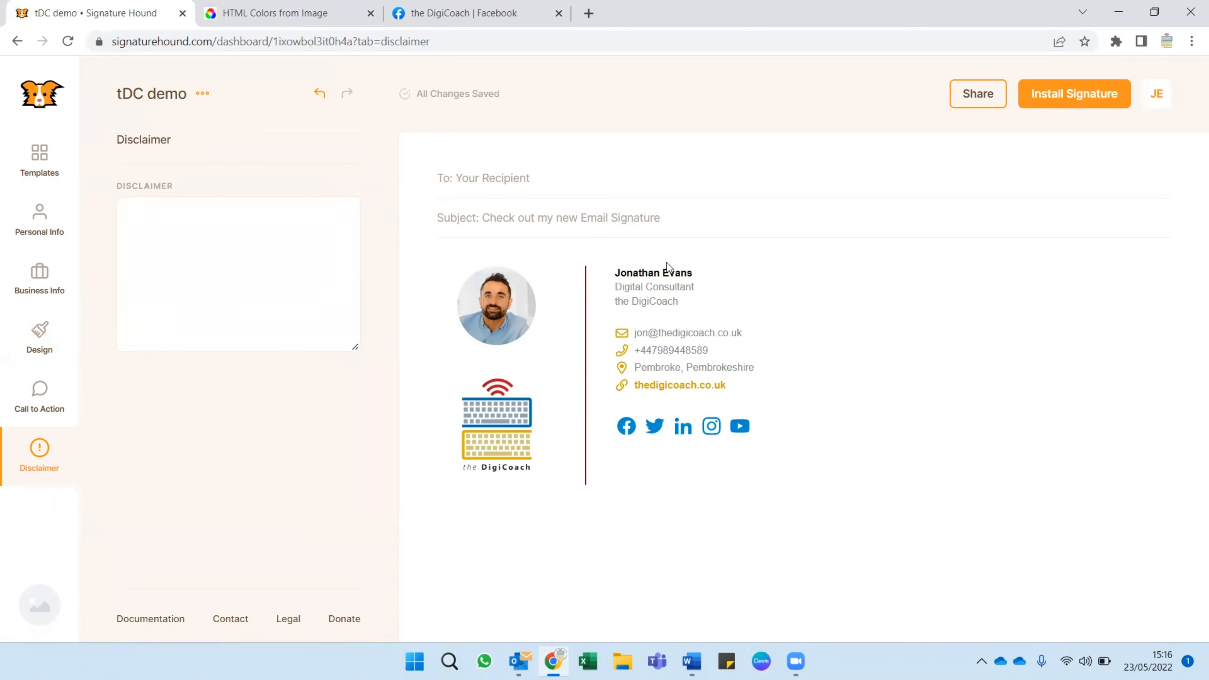
click(48, 397)
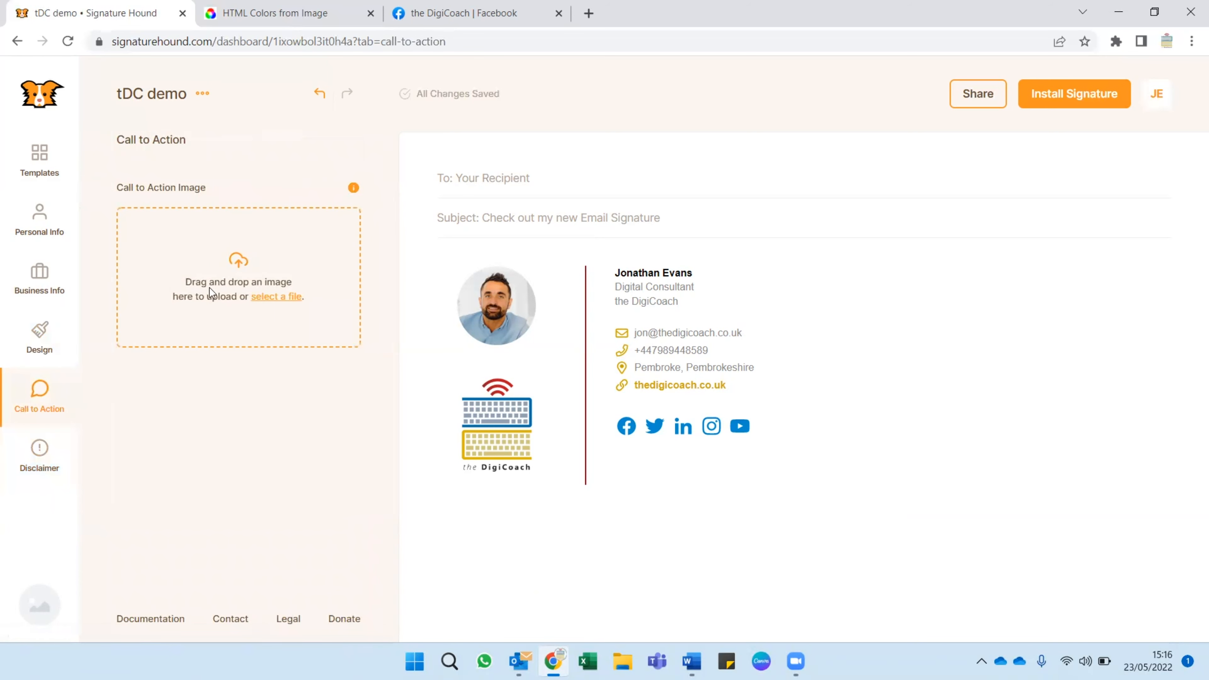
Try the tDC - Logo file as the call to action image, preview it below the signature, and clear it.
click(234, 270)
double_click(491, 200)
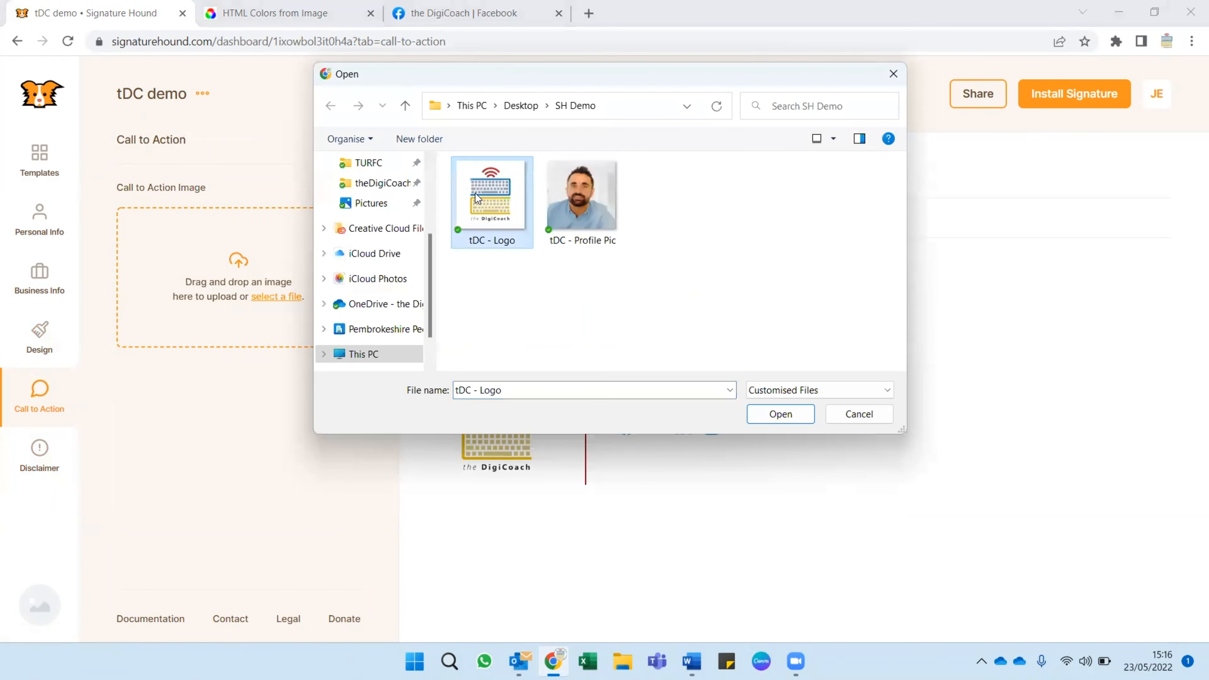
scroll(259, 427, down, 2)
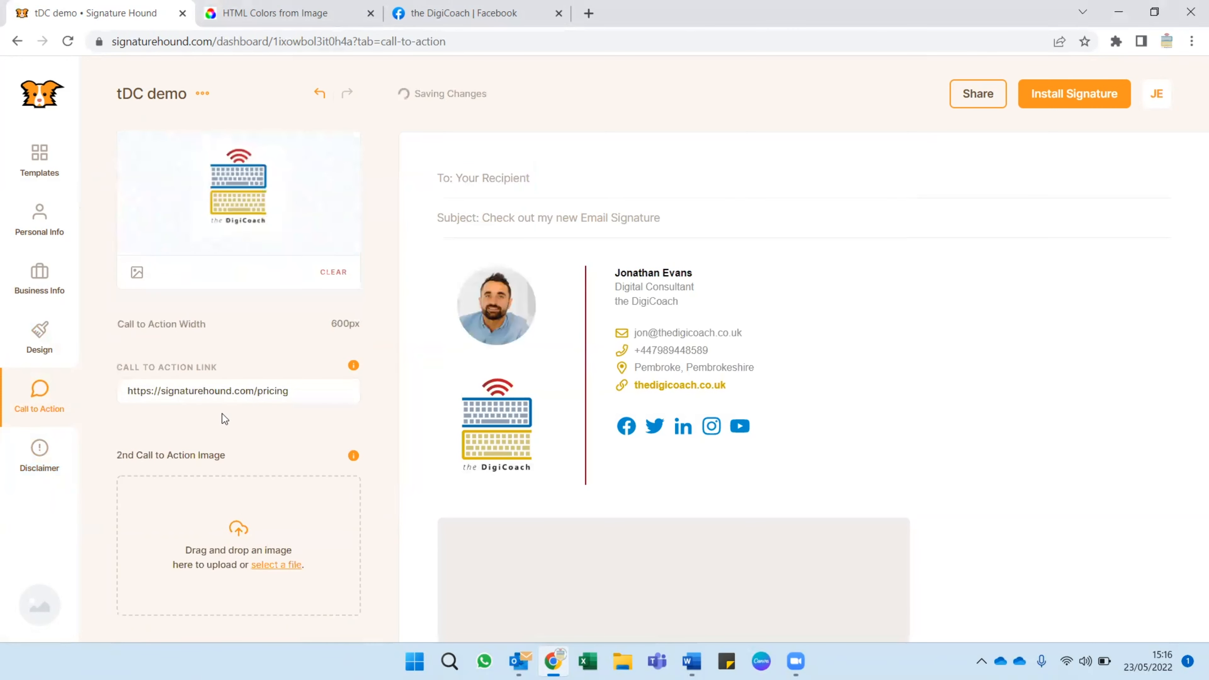
scroll(153, 408, down, 1)
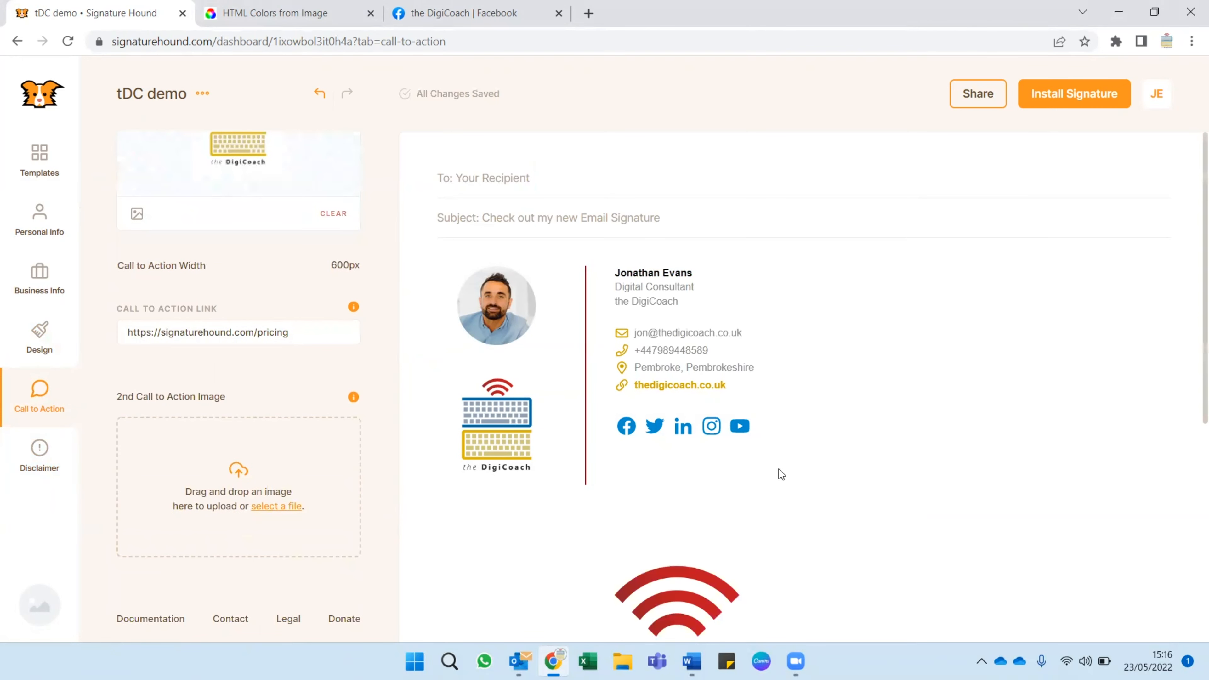
scroll(749, 481, down, 8)
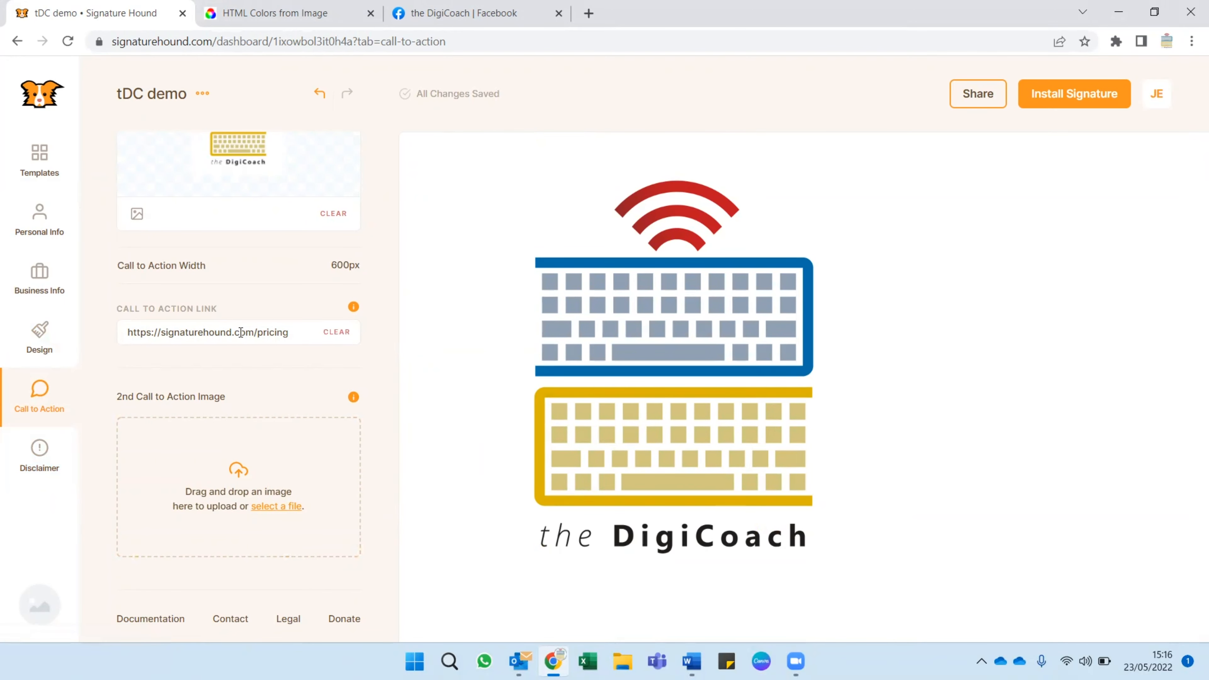
scroll(609, 396, up, 8)
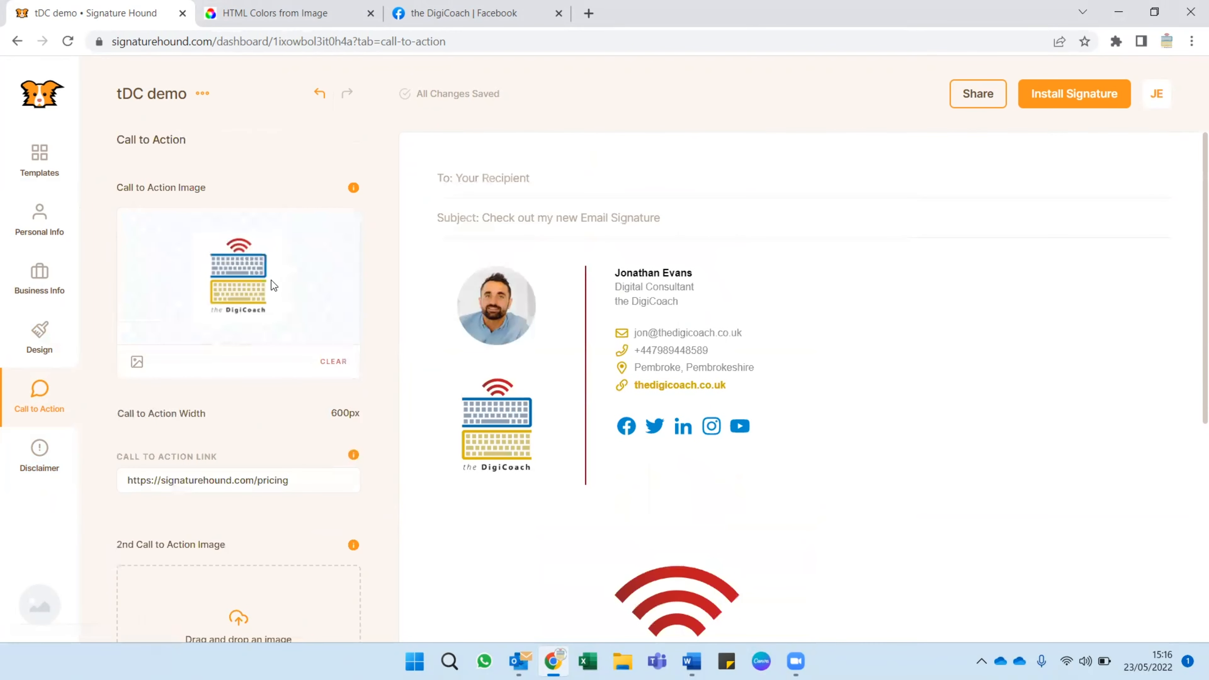
click(333, 361)
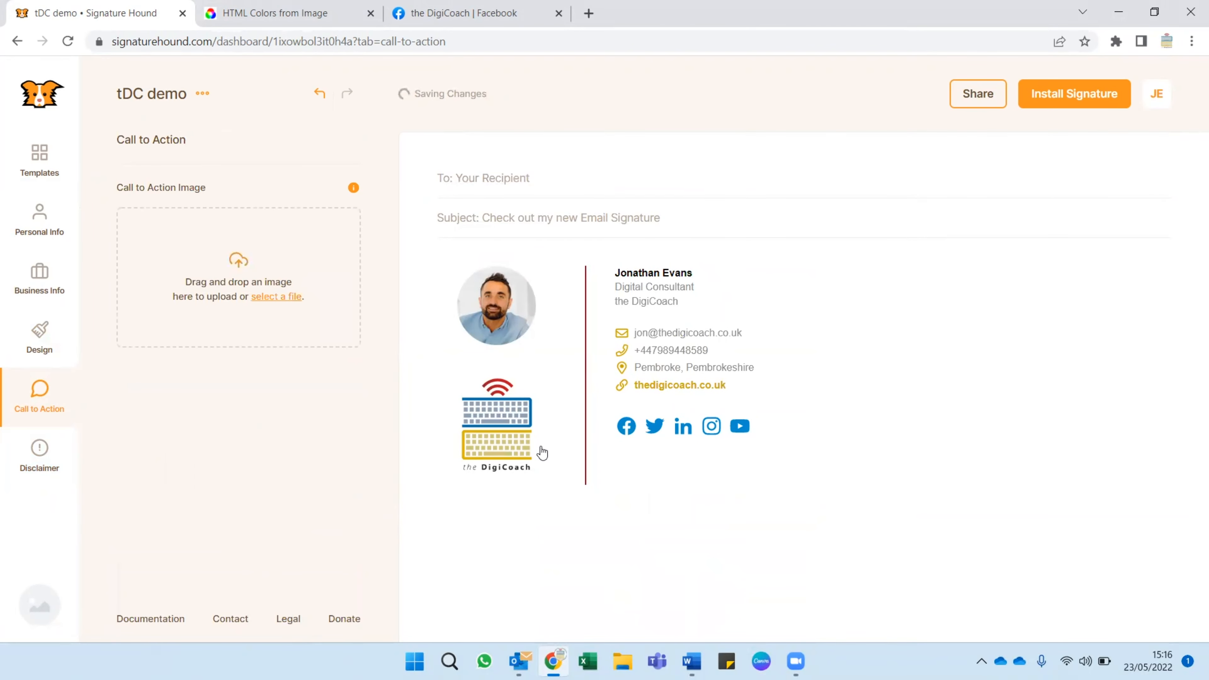
Return to the design settings, collapse the theme color picker, and change the signature font to Palatino.
click(39, 339)
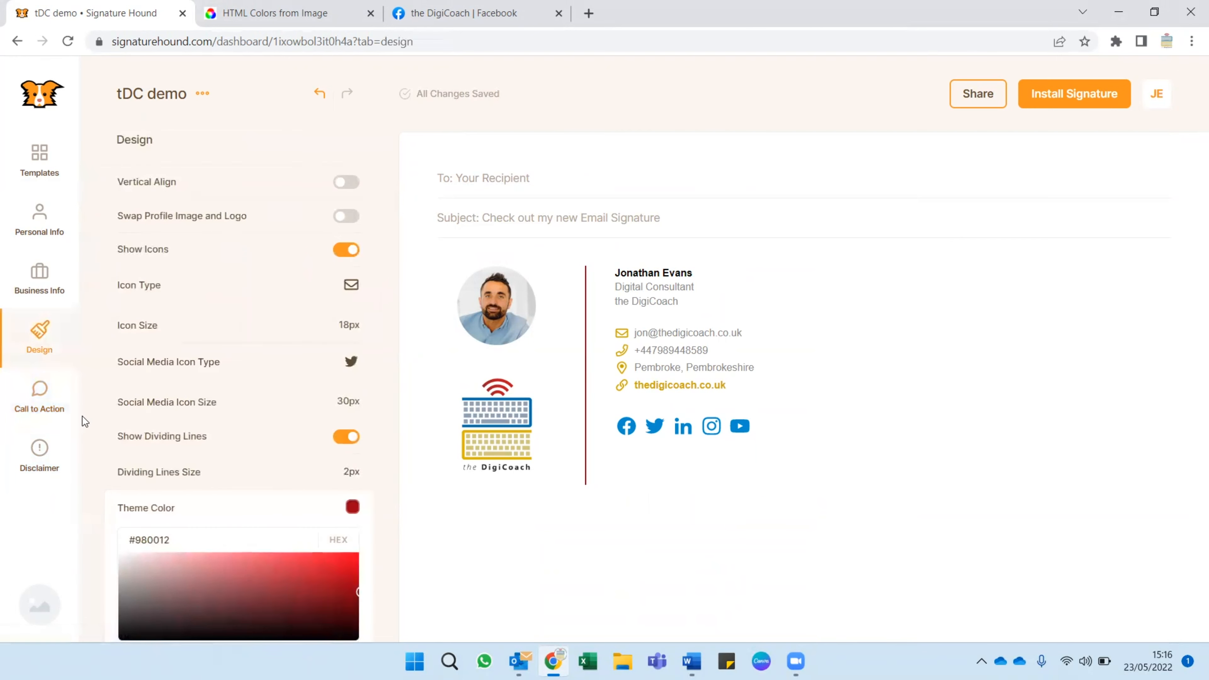
click(156, 506)
scroll(141, 466, down, 2)
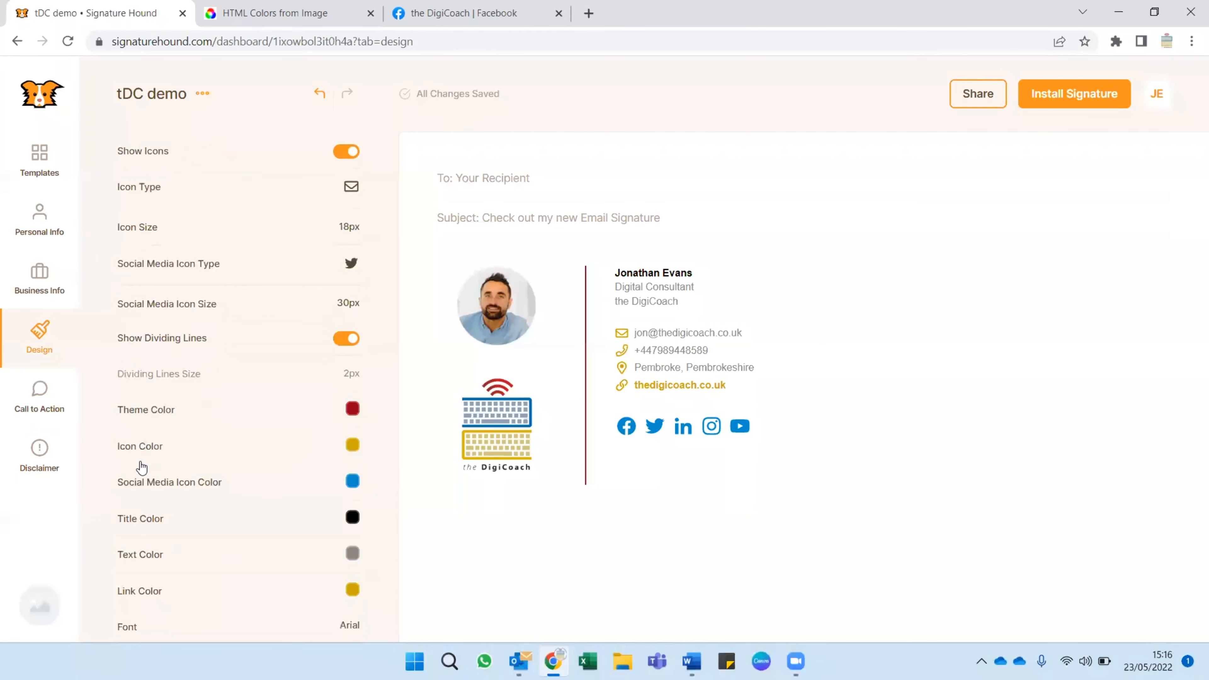
scroll(142, 467, down, 4)
scroll(235, 454, down, 1)
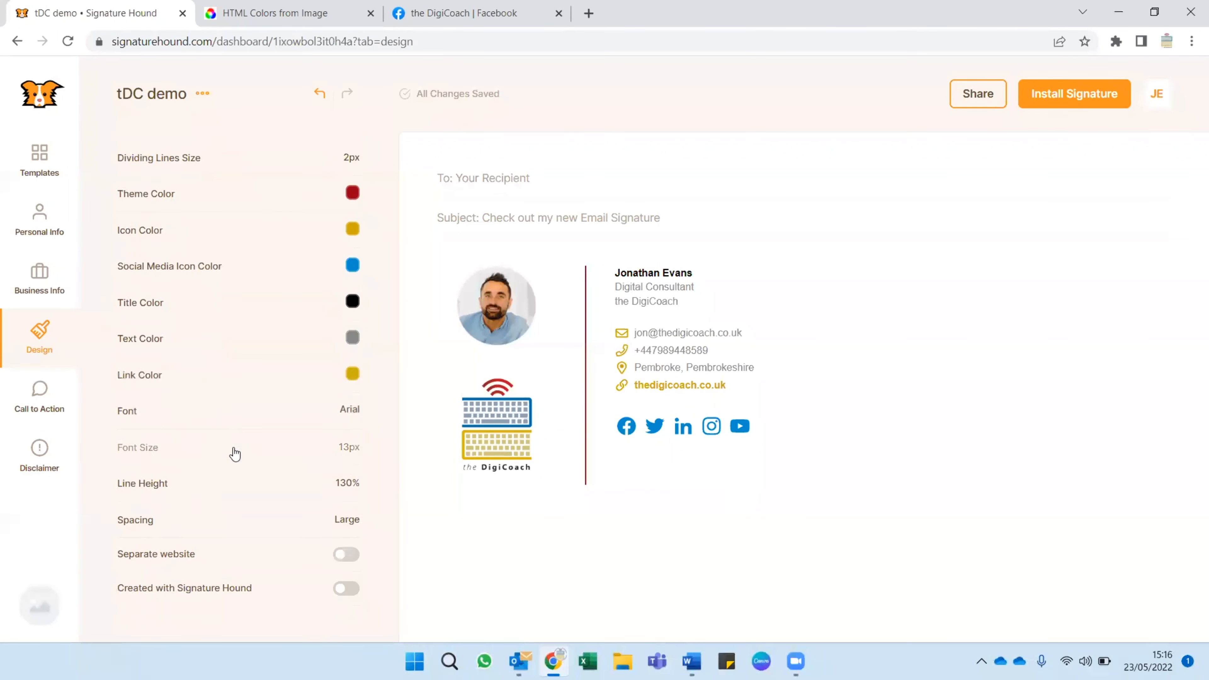
click(248, 393)
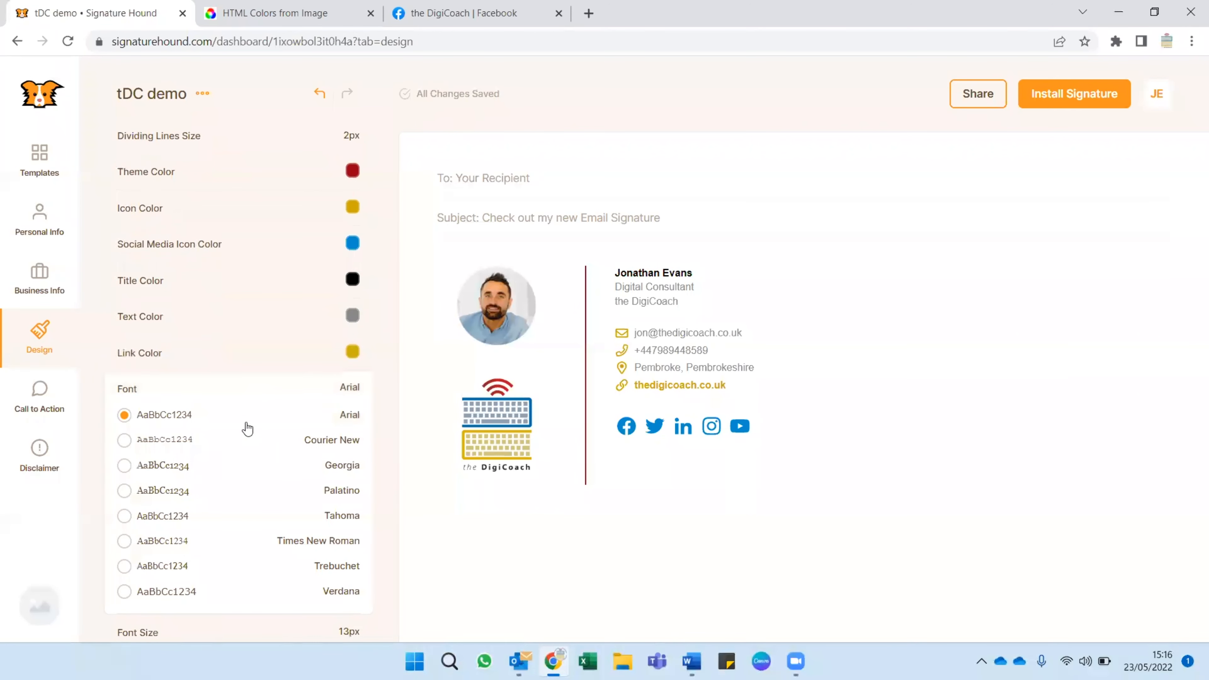
click(183, 490)
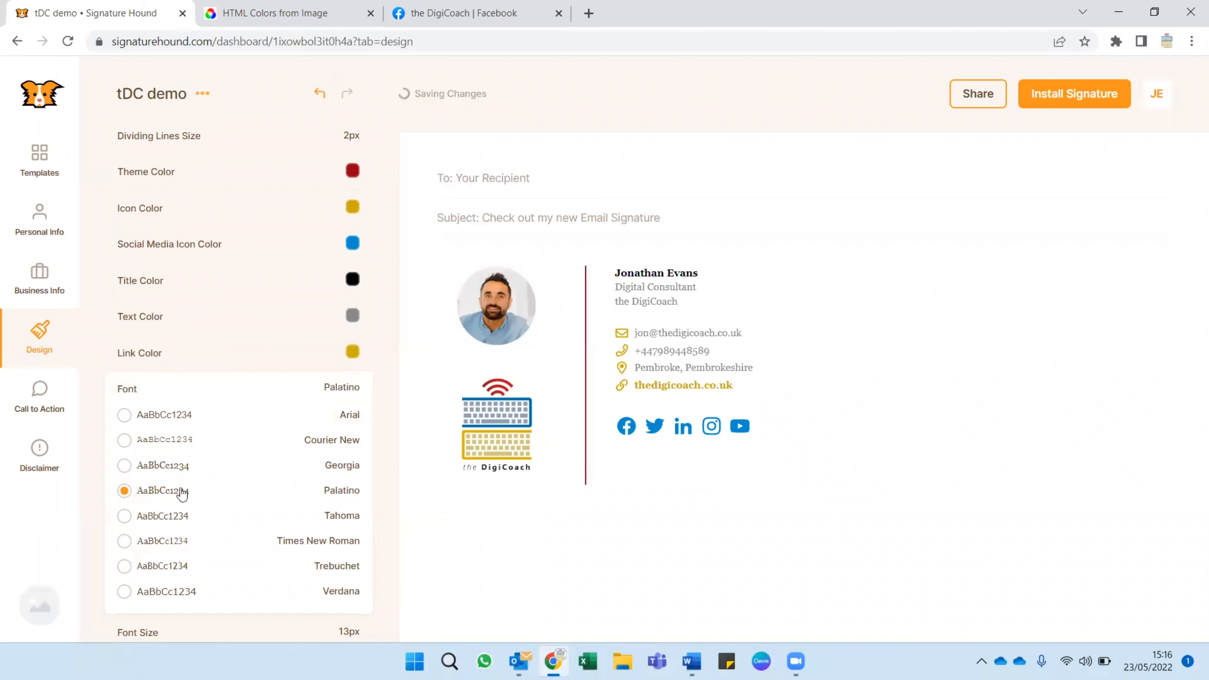
click(198, 358)
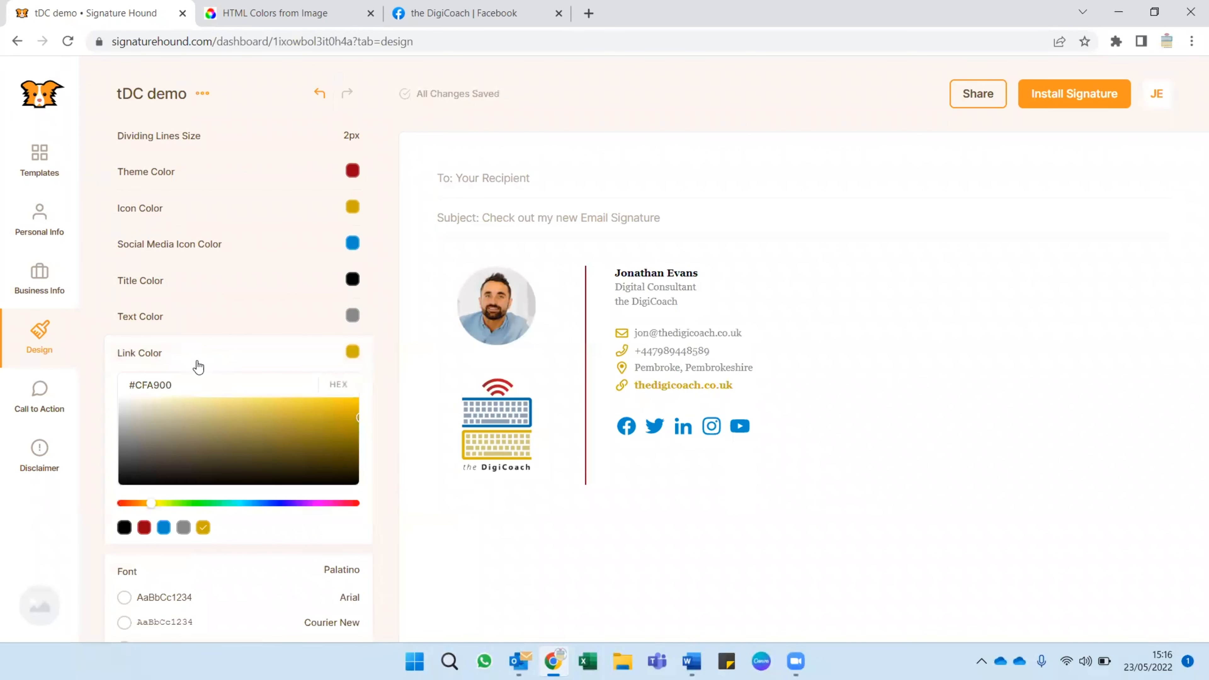
click(180, 352)
click(189, 387)
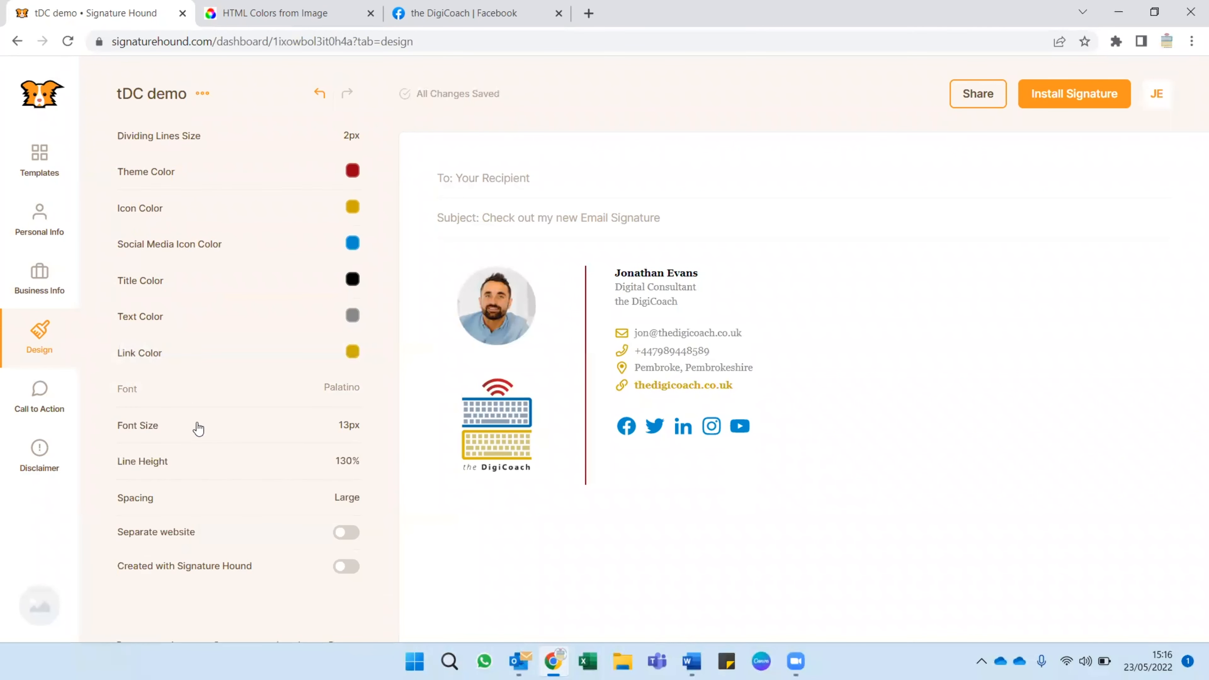
Reduce the signature's line height to 125% and collapse the setting.
click(221, 462)
mouse_move(219, 489)
mouse_down()
mouse_move(279, 491)
mouse_move(170, 493)
mouse_move(186, 491)
mouse_up()
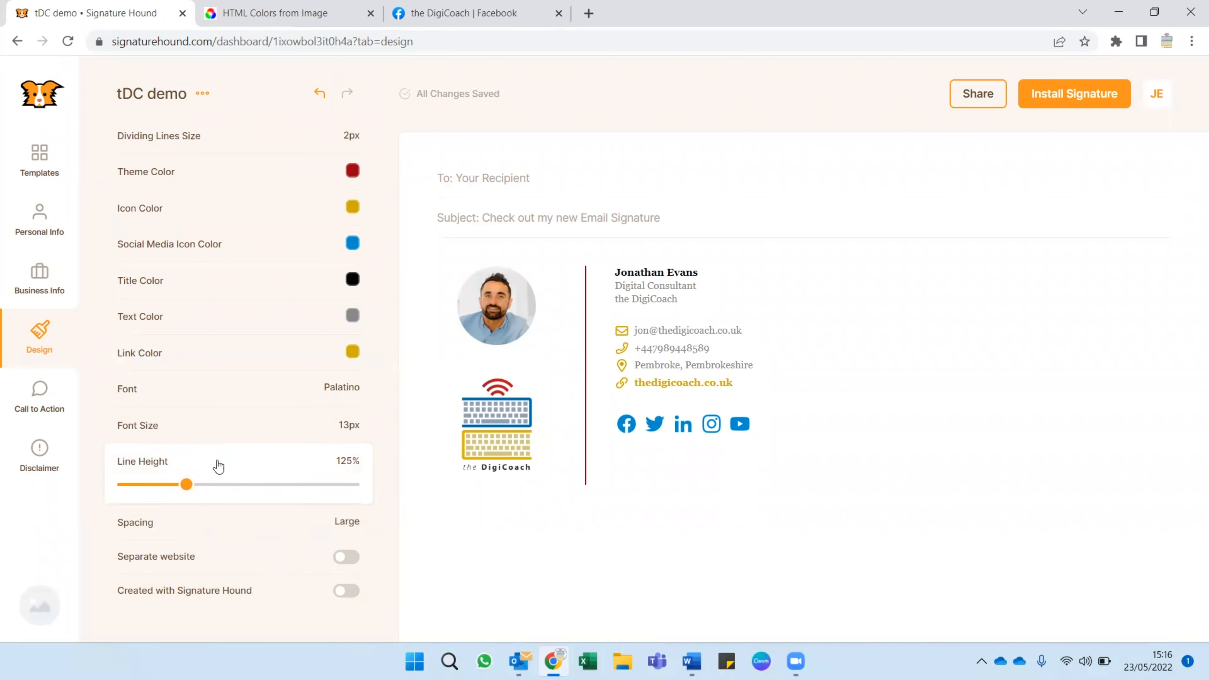
click(223, 473)
scroll(223, 472, up, 5)
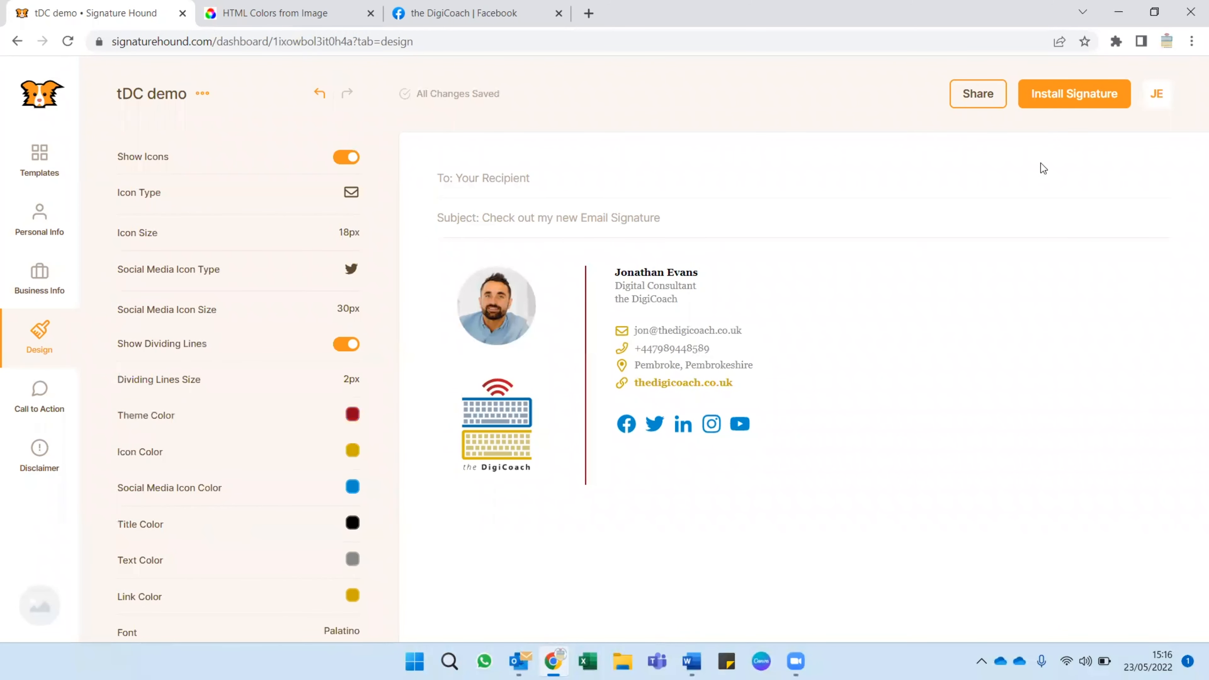
Start installing the signature, look through the supported email clients, and open the instructions for Outlook 2019 (Windows).
click(1069, 99)
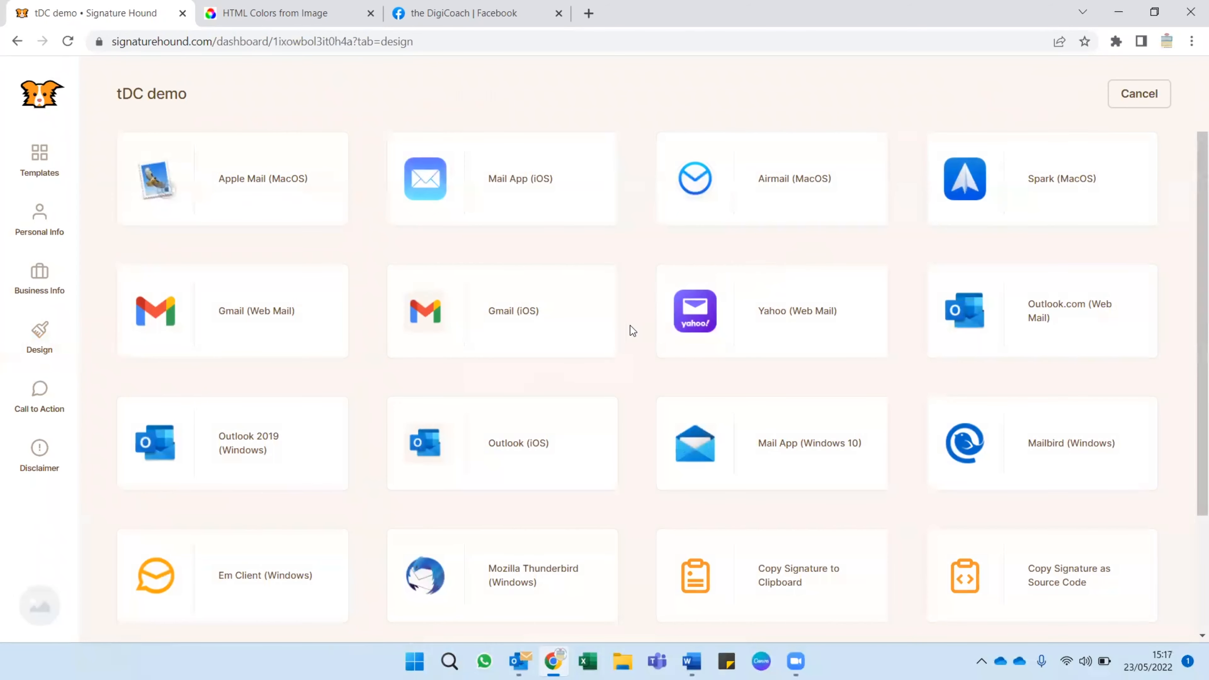
scroll(622, 327, down, 3)
scroll(622, 328, up, 1)
scroll(622, 327, up, 2)
scroll(252, 419, down, 3)
scroll(288, 410, up, 3)
click(222, 441)
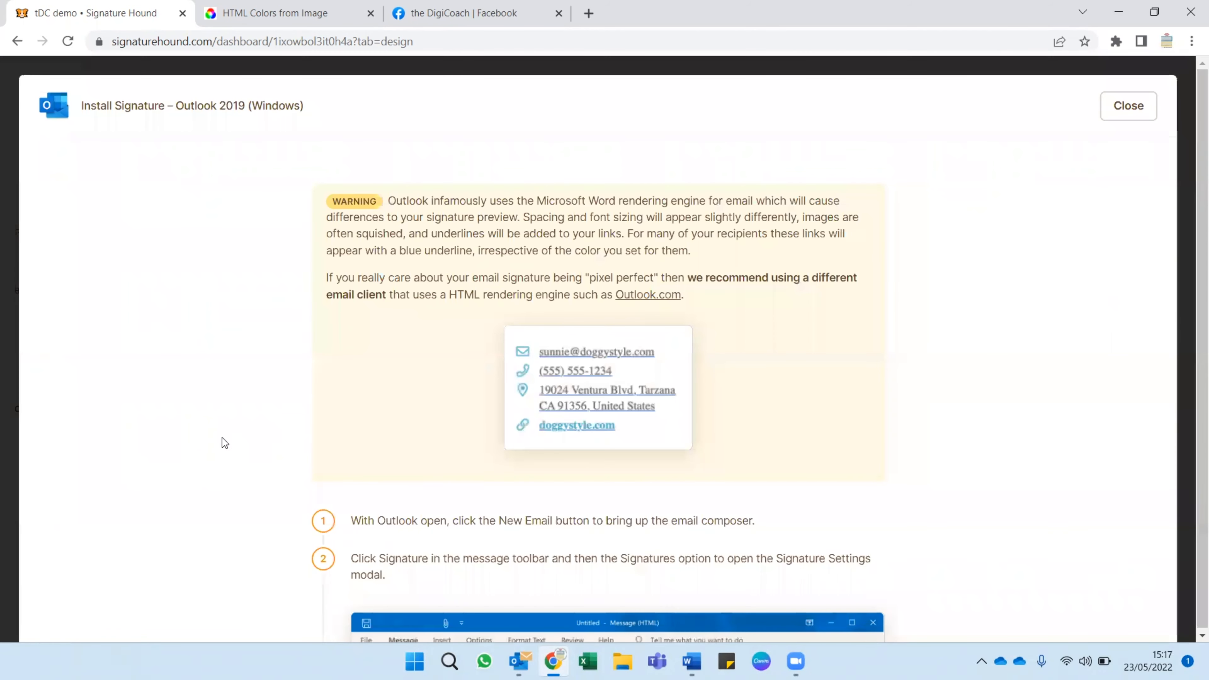
Read through the Outlook 2019 installation instructions and copy the finished signature to the clipboard.
scroll(354, 273, down, 10)
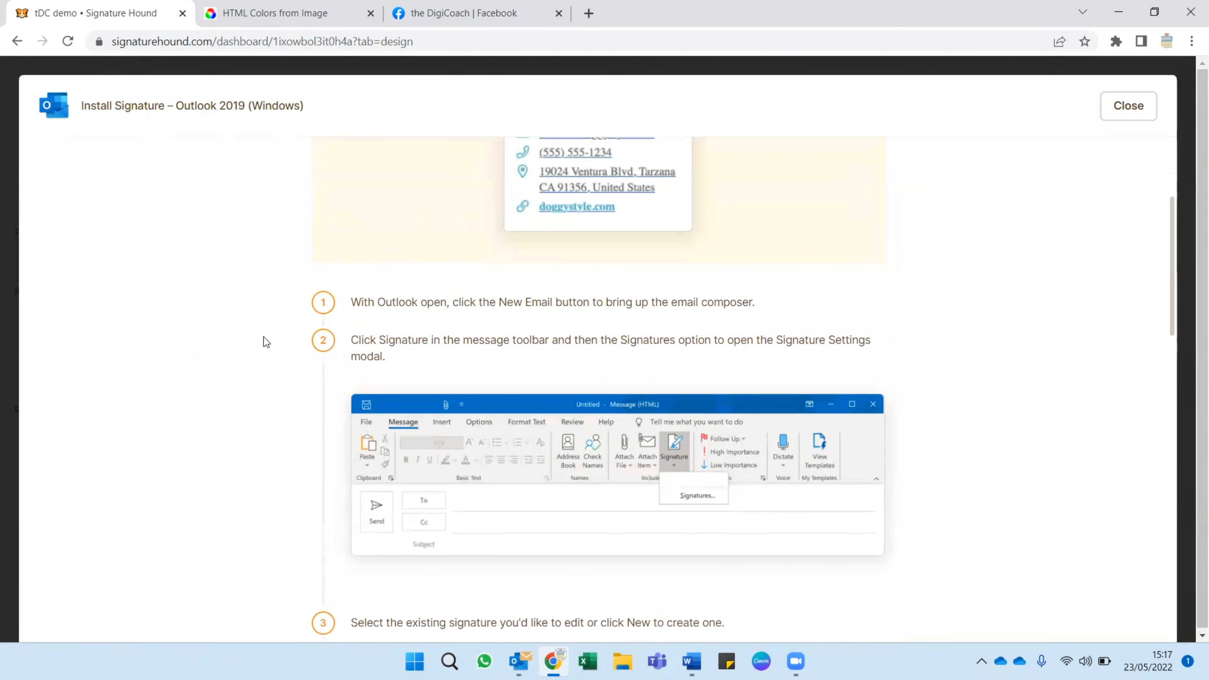
scroll(270, 332, down, 10)
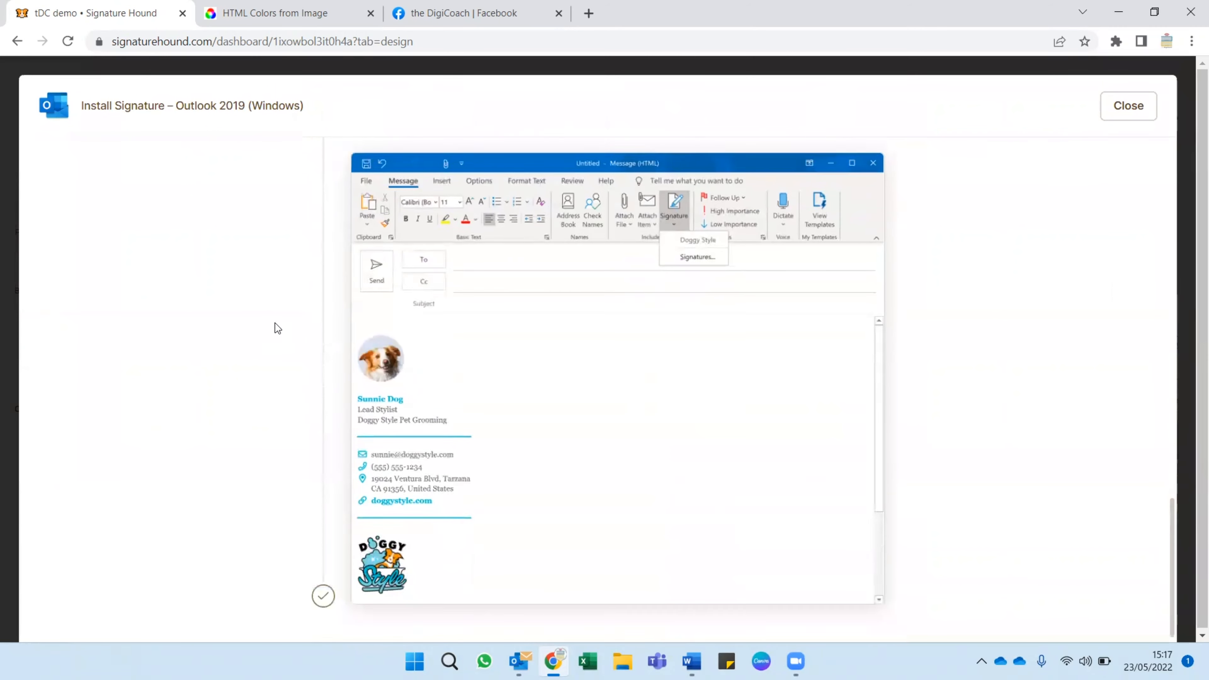
scroll(418, 422, up, 8)
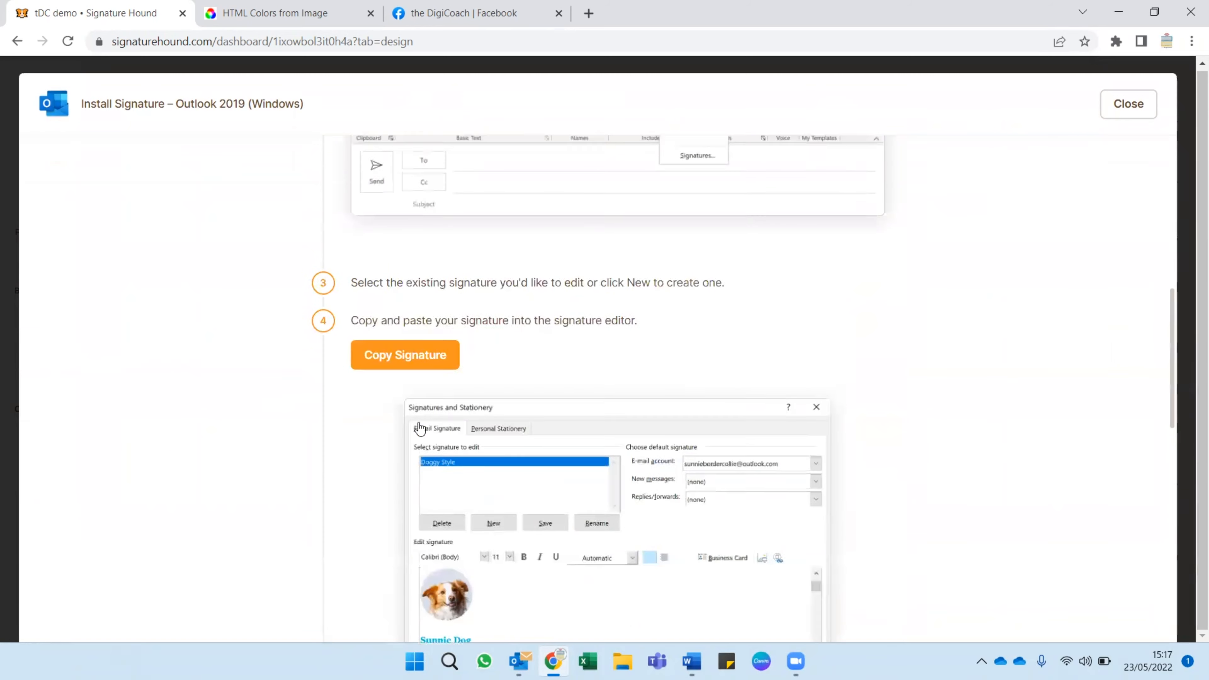
click(408, 423)
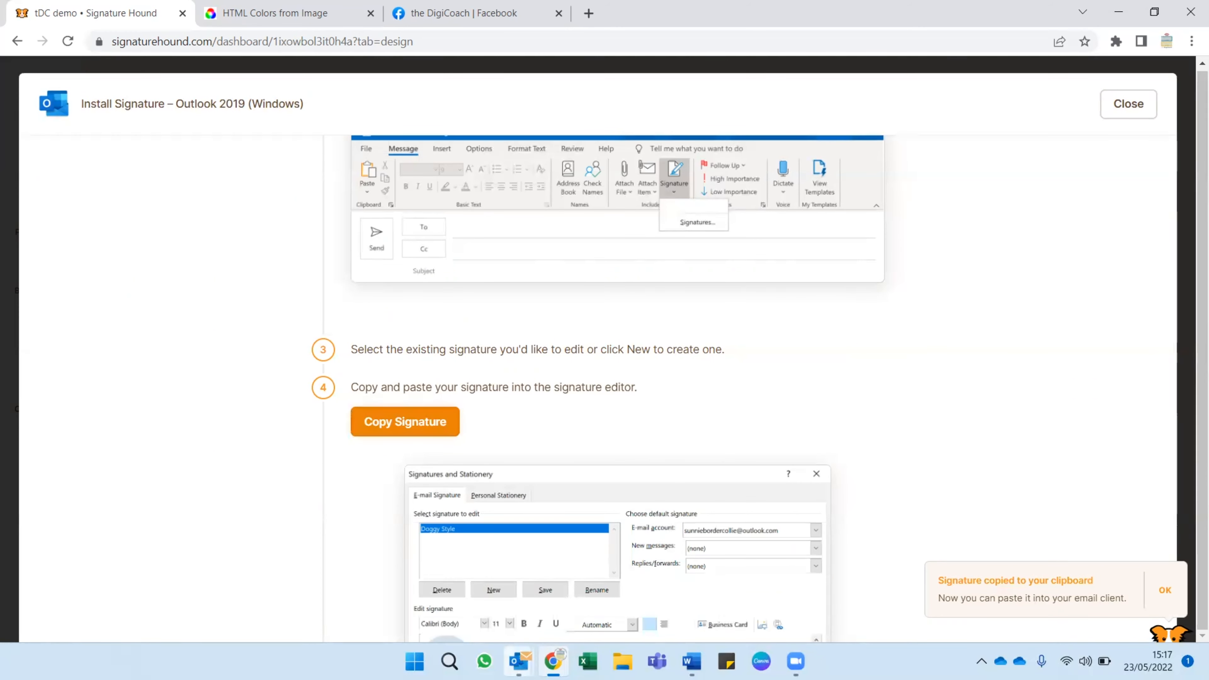
Switch to the Outlook inbox, search its commands for "sign", and open the signature settings.
mouse_move(526, 652)
click(479, 574)
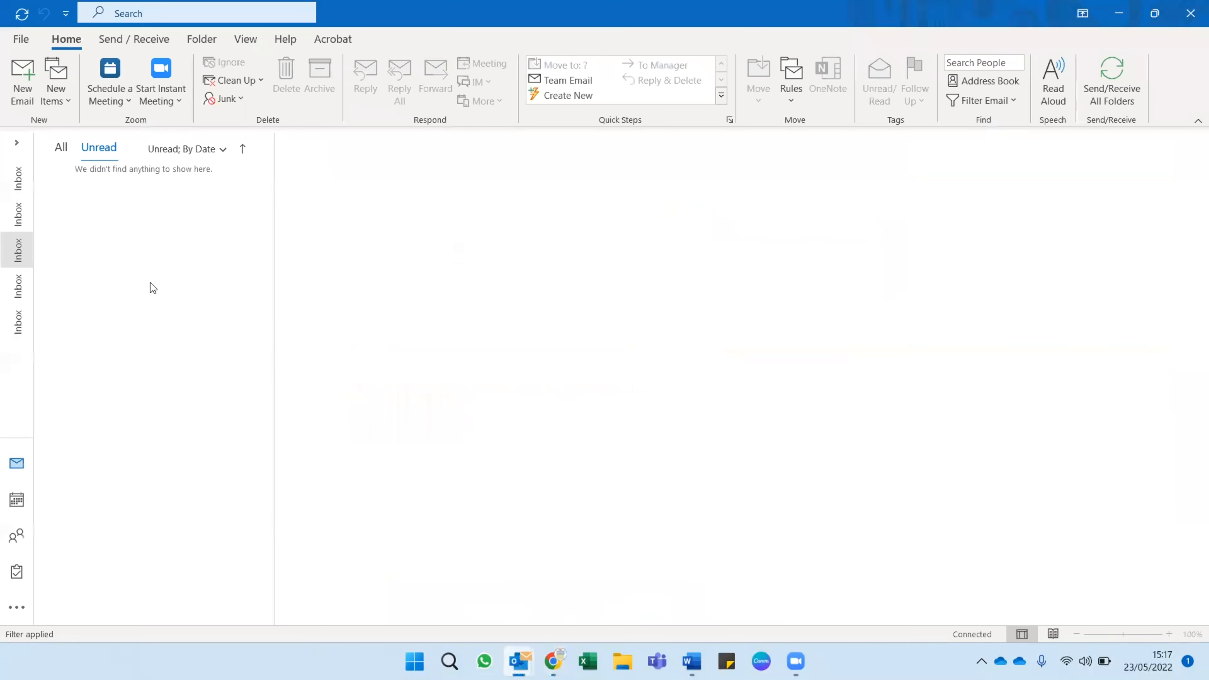
click(168, 14)
text(sign)
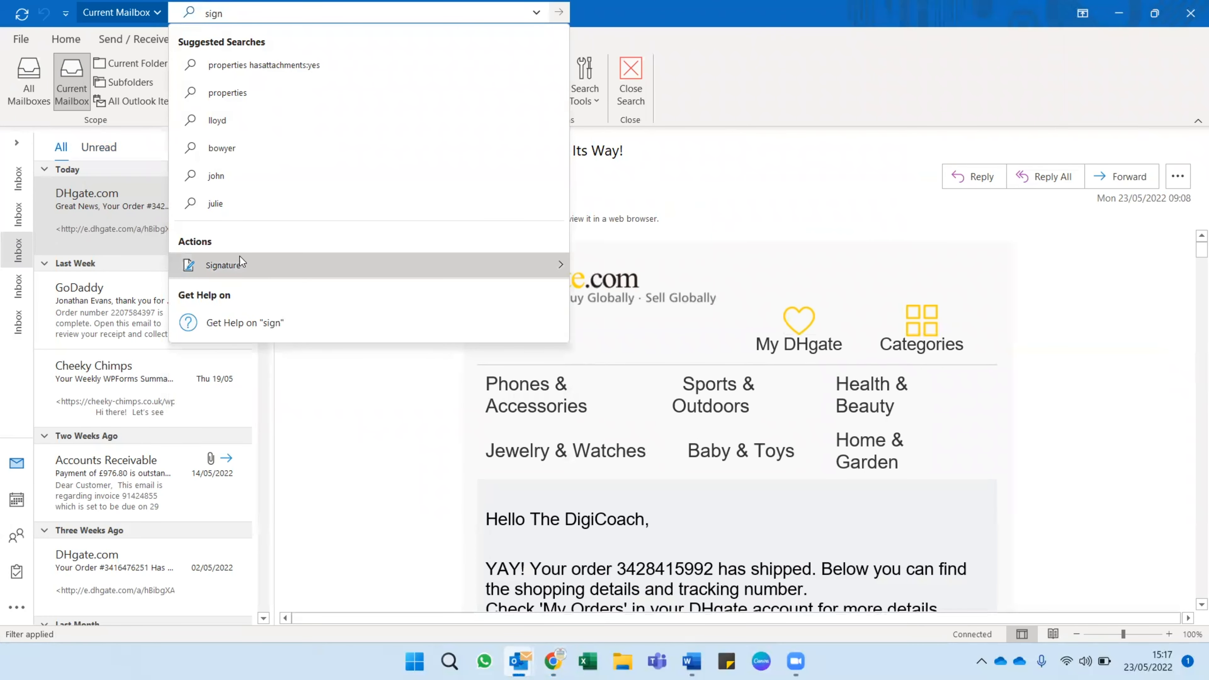
mouse_move(410, 254)
click(623, 352)
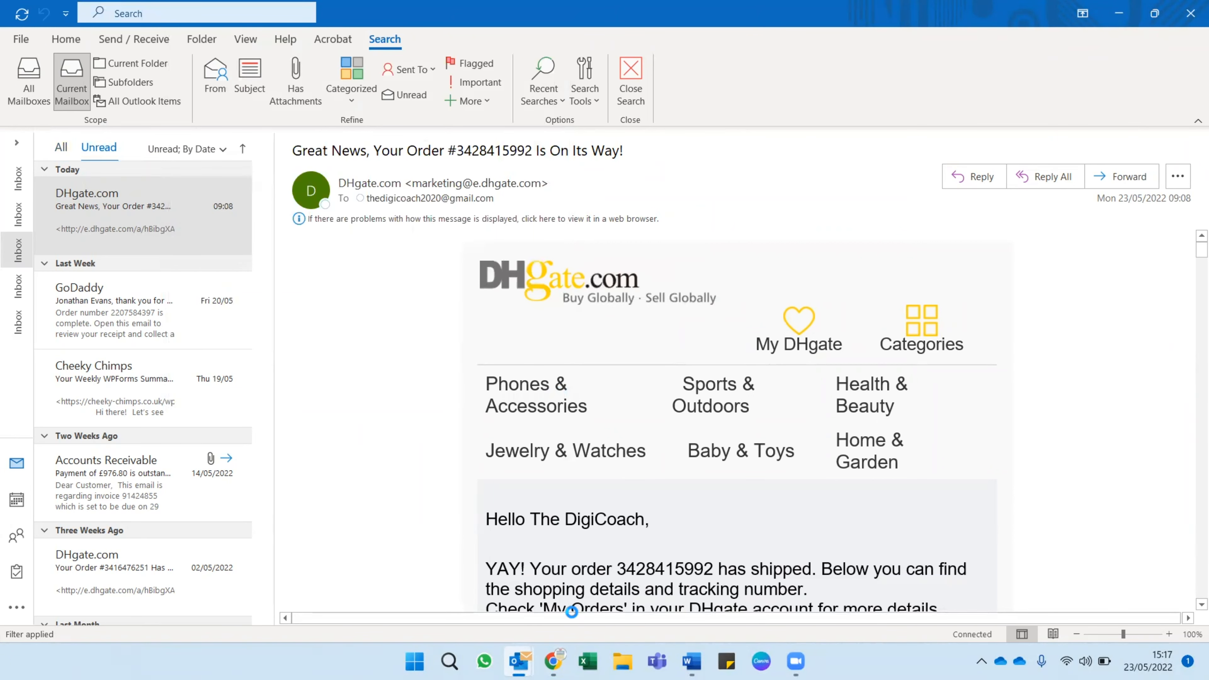
Switch back to Signature Hound in Chrome and review the remaining Outlook installation steps.
click(554, 661)
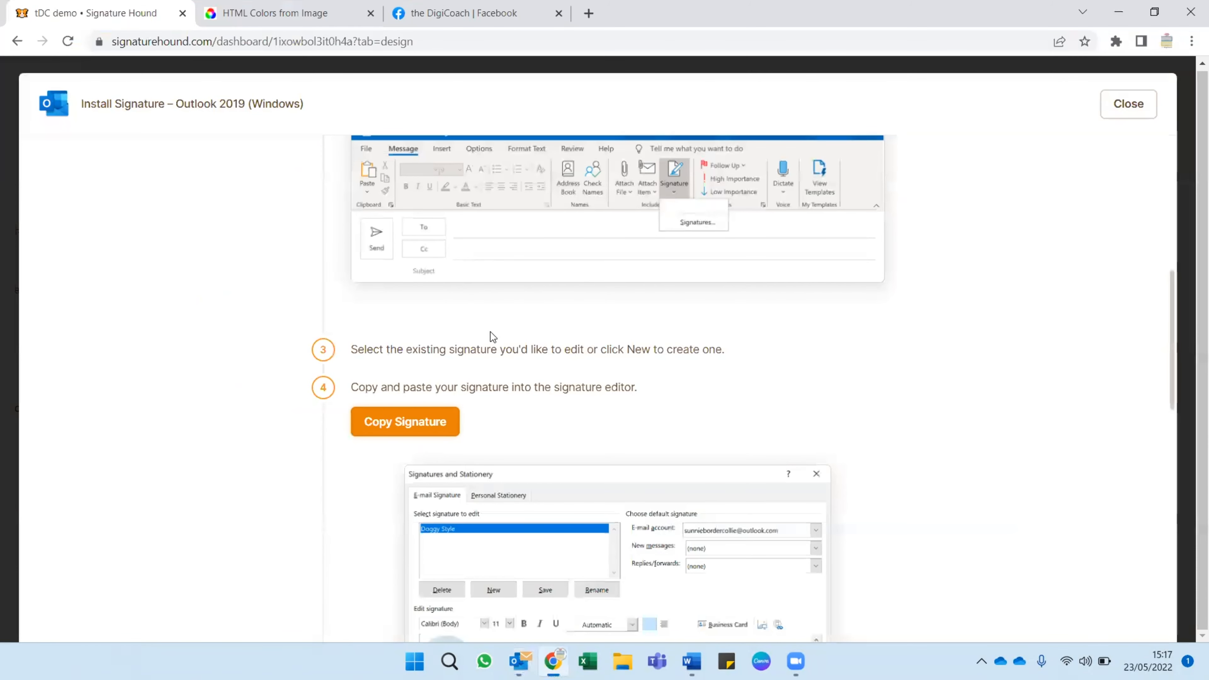
scroll(574, 411, up, 3)
scroll(574, 412, down, 14)
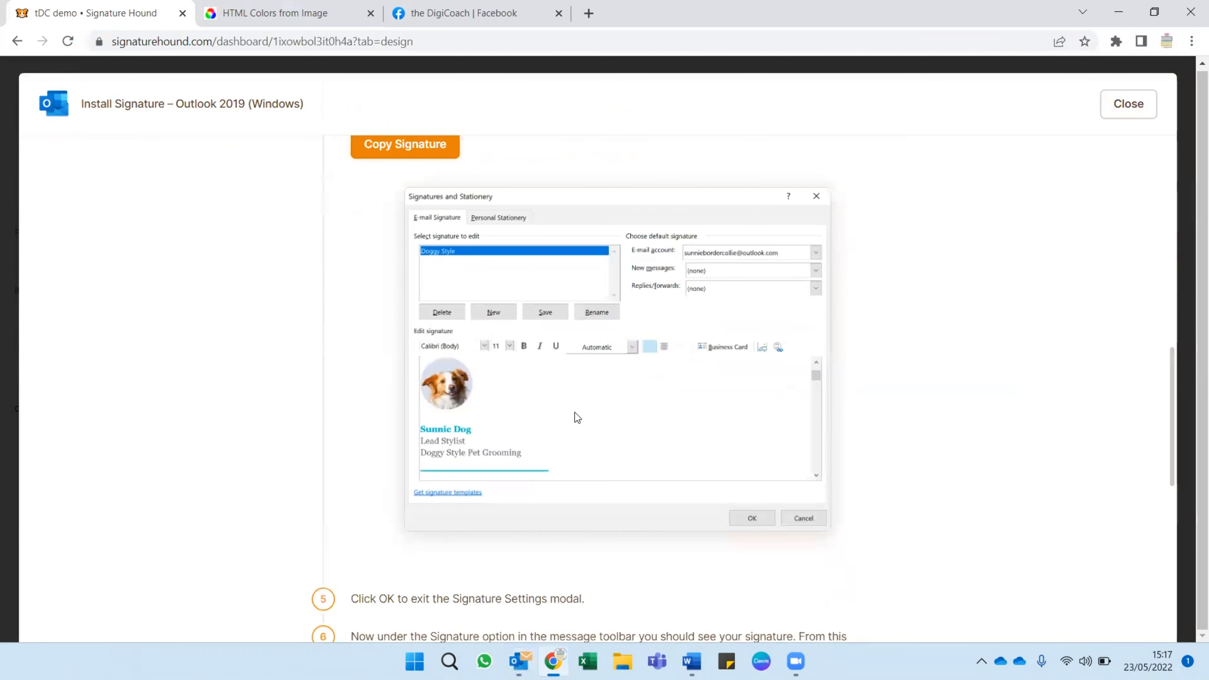
Switch to the Outlook inbox window and create a new email signature named "tdc demo".
mouse_move(519, 661)
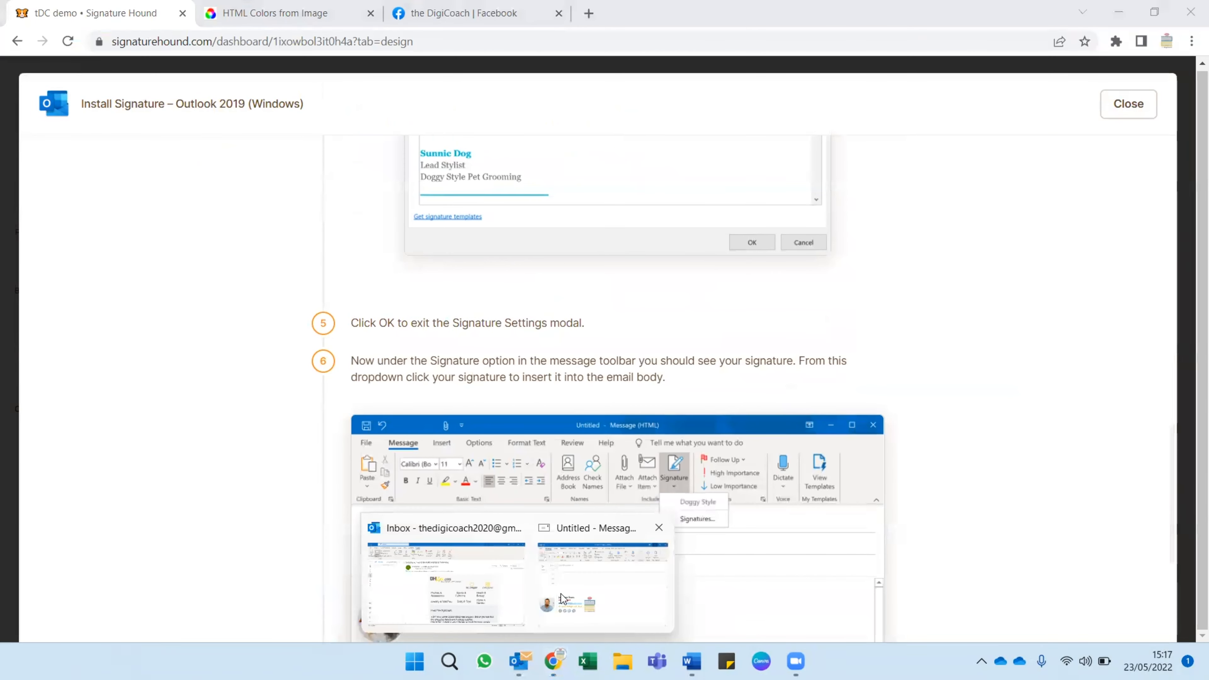
click(506, 586)
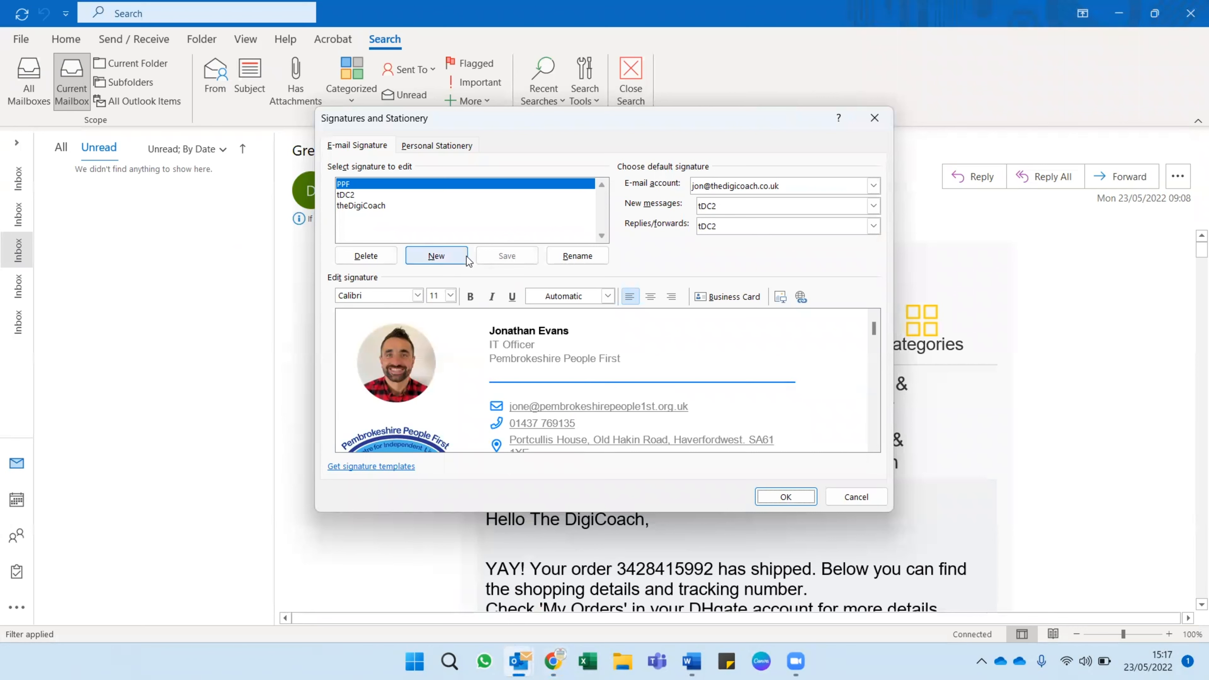
click(446, 256)
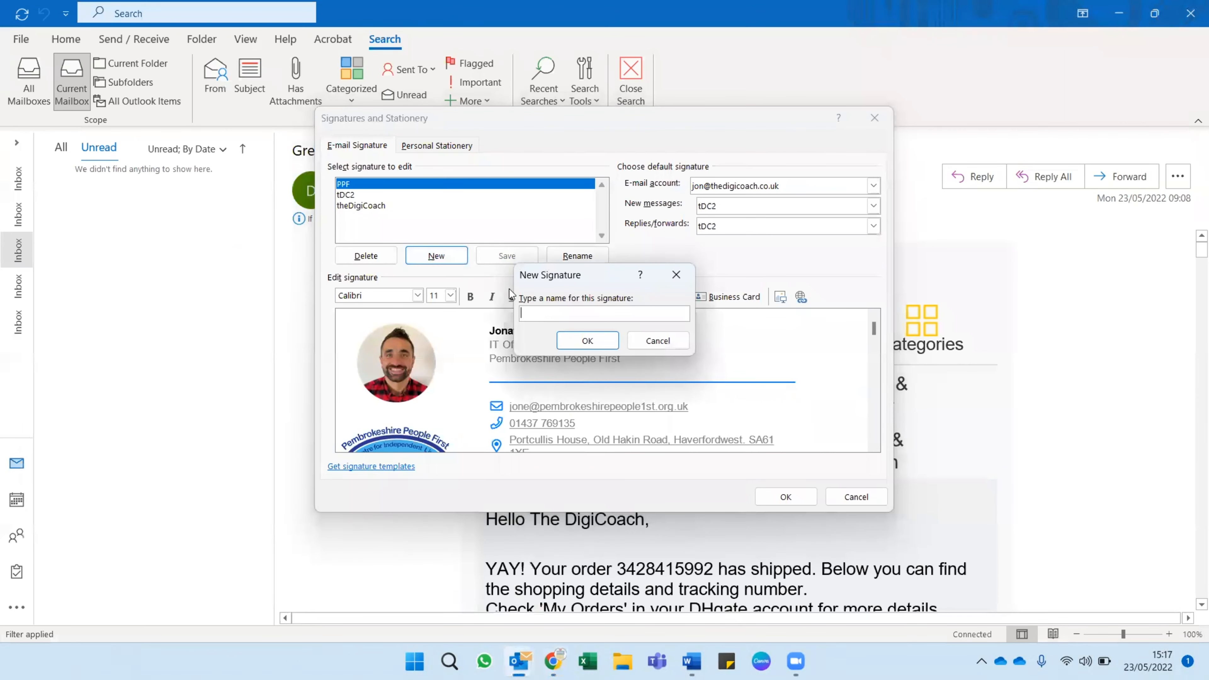
text(tdc demo)
click(590, 340)
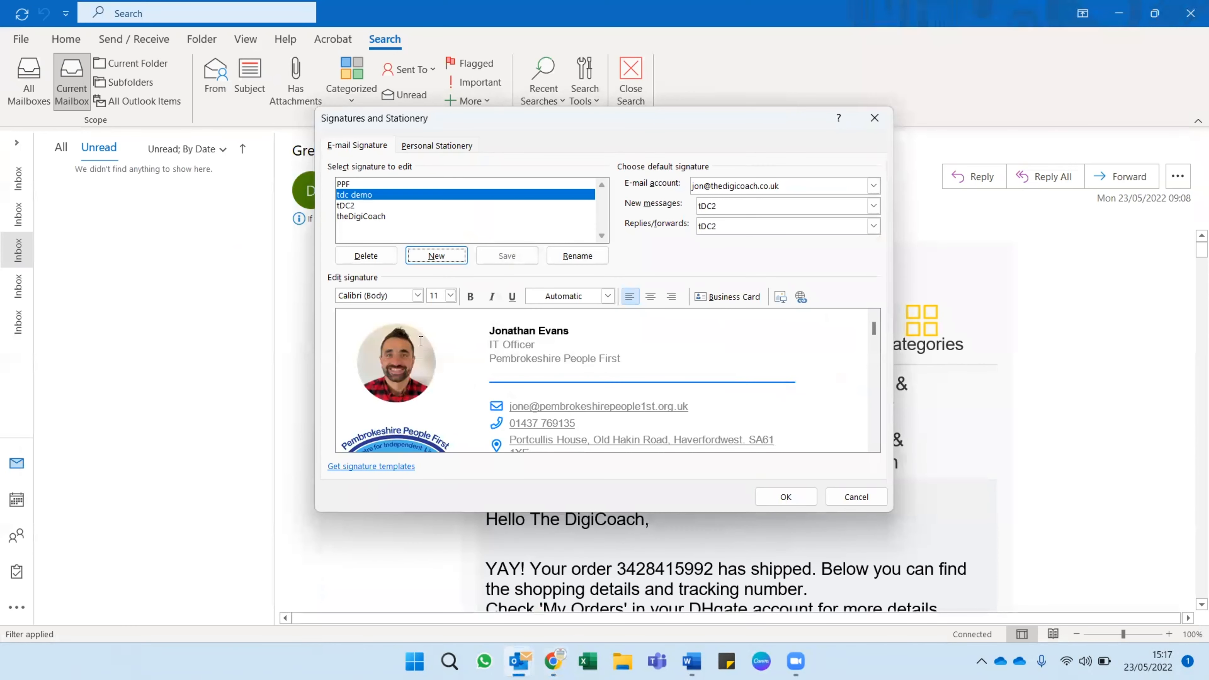
Select the "tdc demo" signature and paste the copied Signature Hound design into its empty editing area.
click(349, 197)
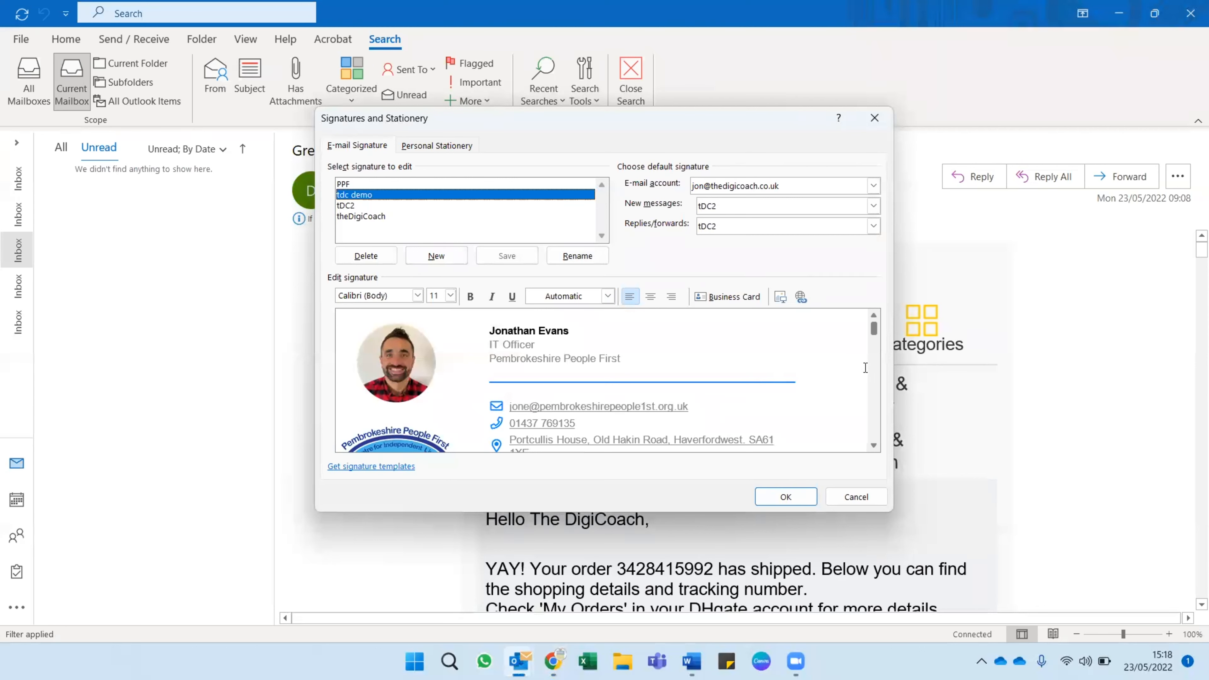
click(348, 208)
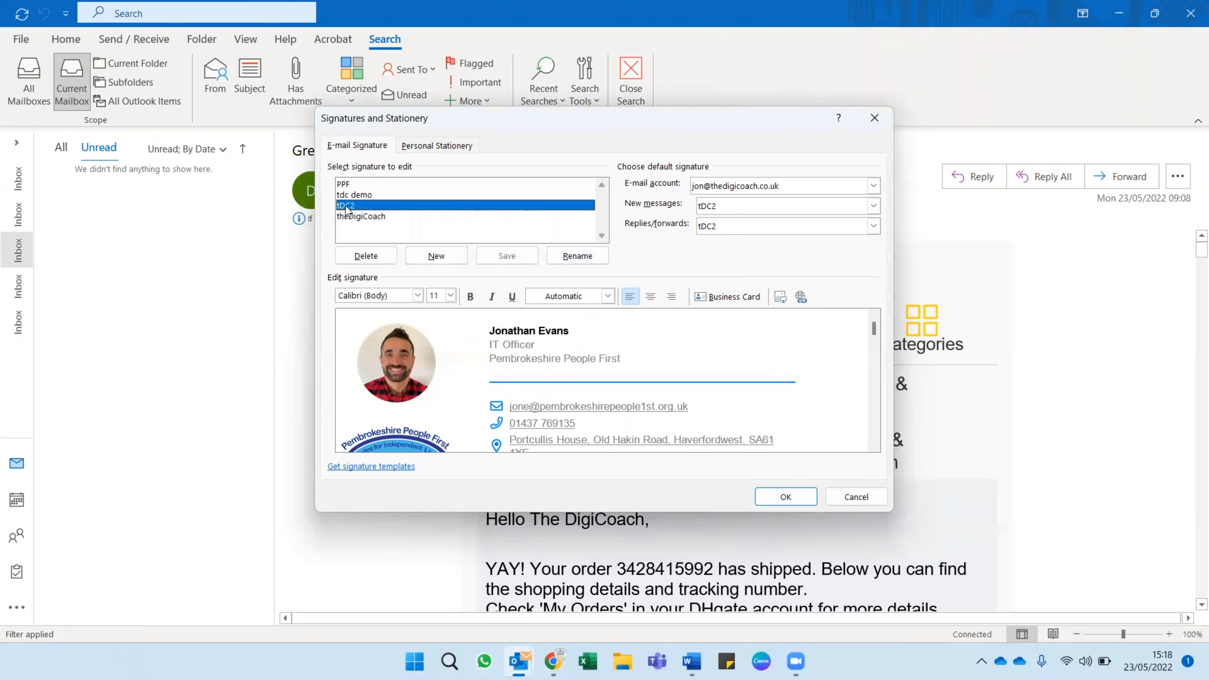
click(354, 204)
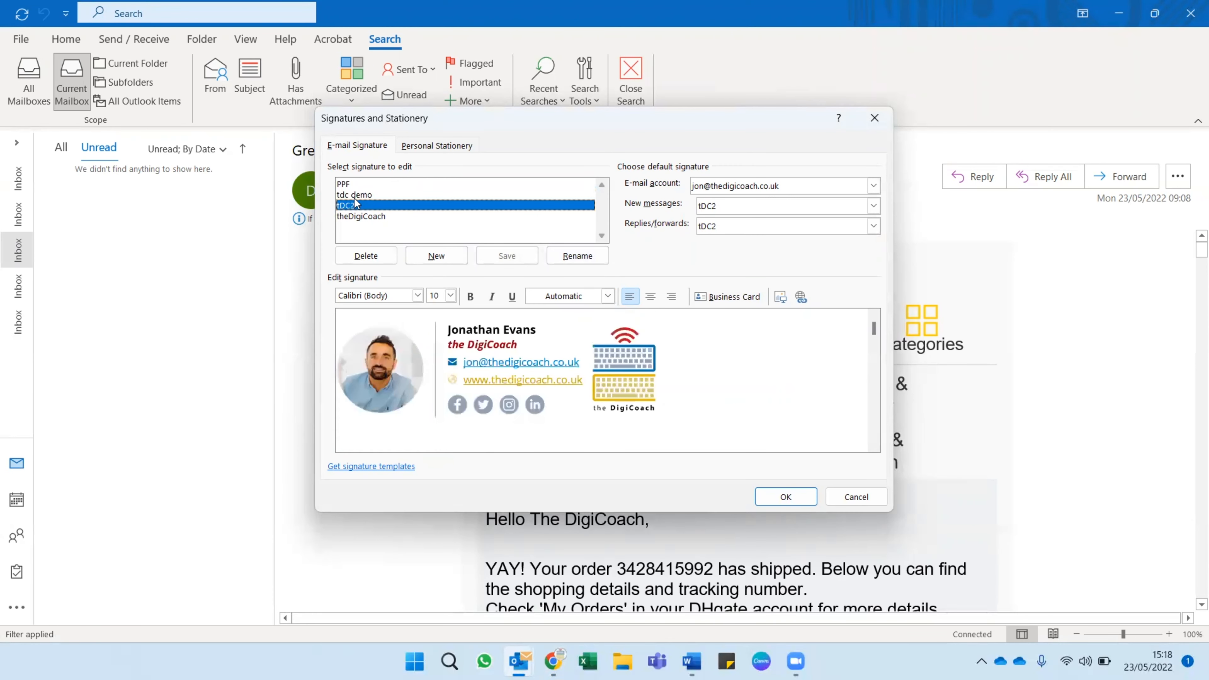
click(353, 195)
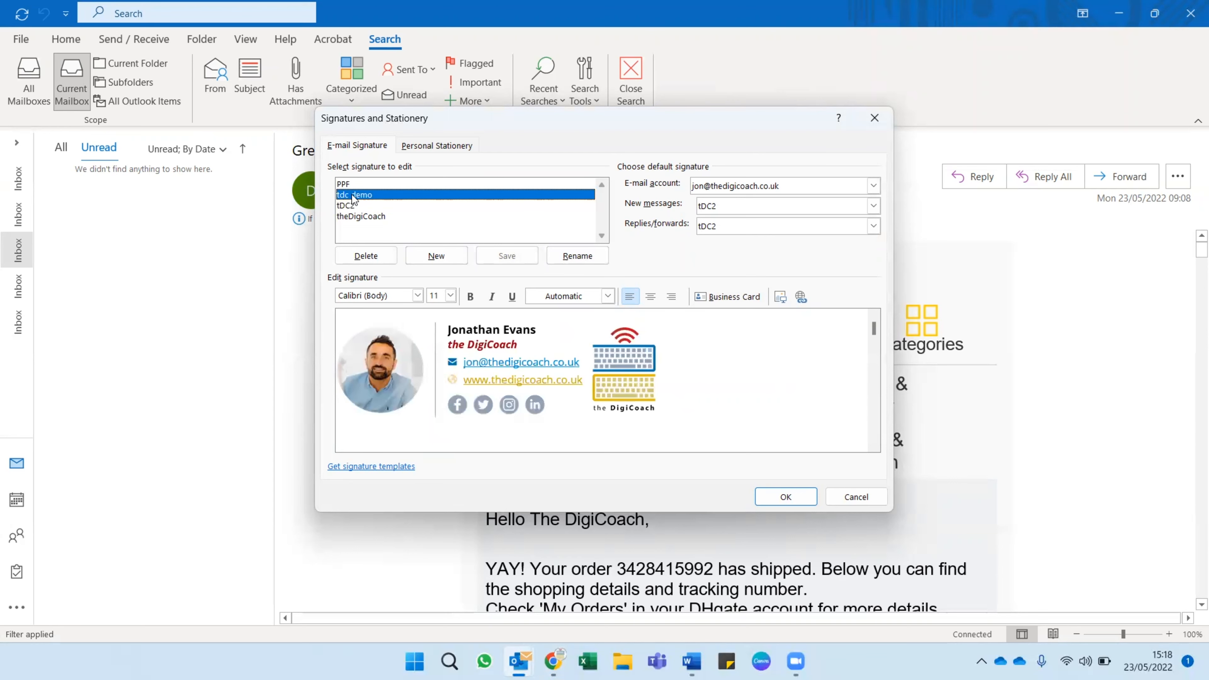
click(446, 145)
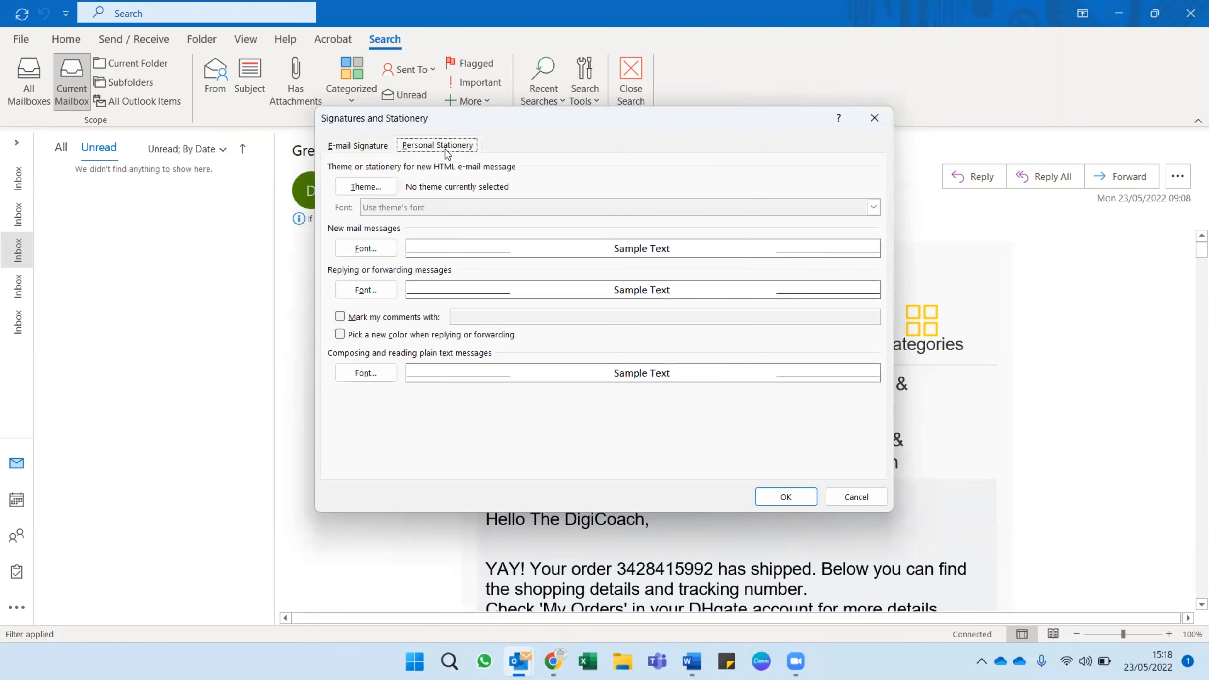
click(378, 148)
click(413, 333)
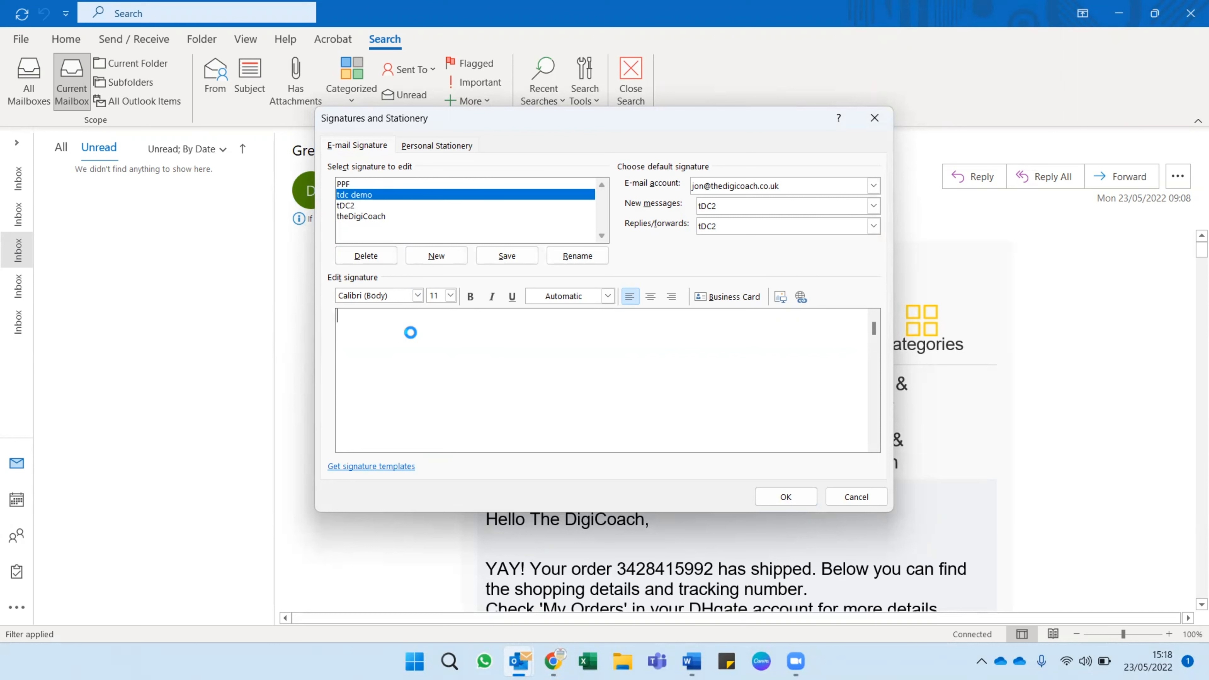
key(ctrl+v)
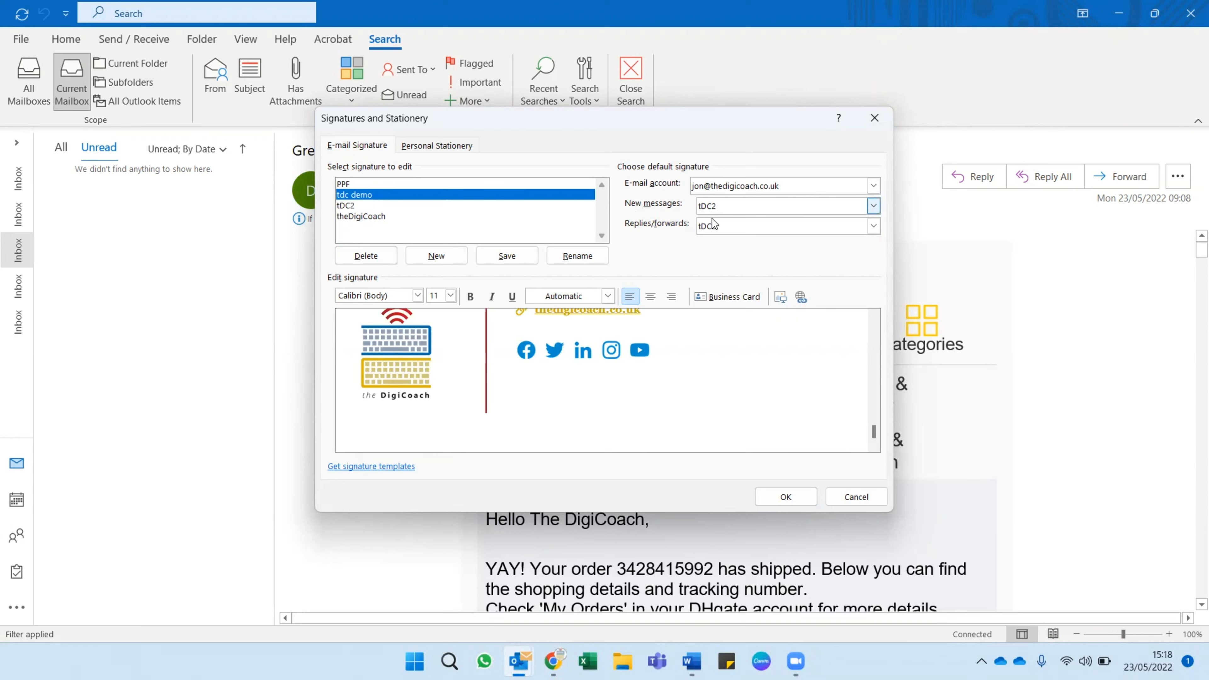
Choose the Gmail address as the e-mail account for the default signature and save the signature settings.
click(873, 186)
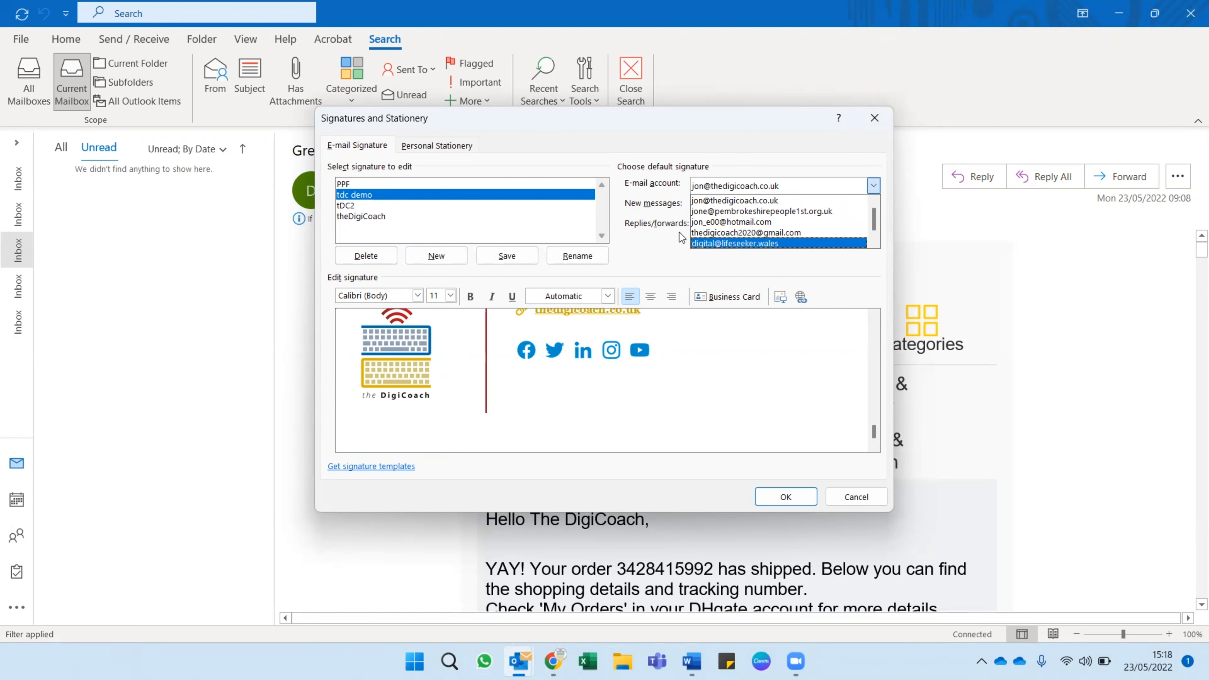
click(754, 229)
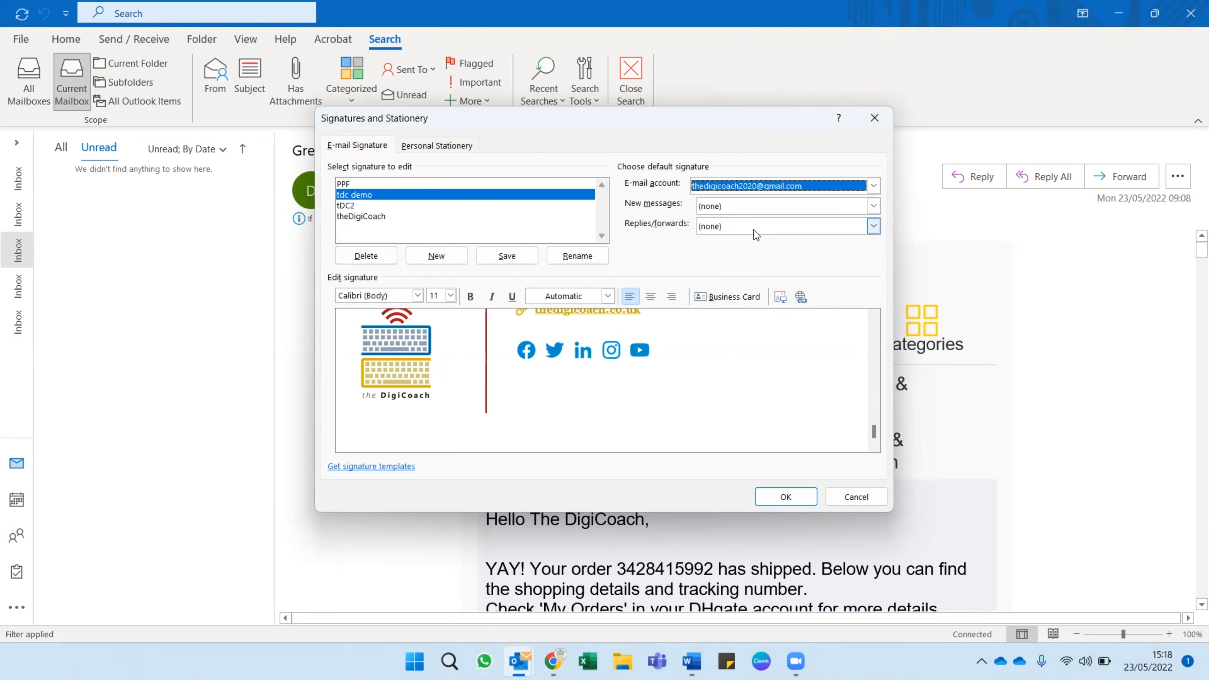
click(786, 495)
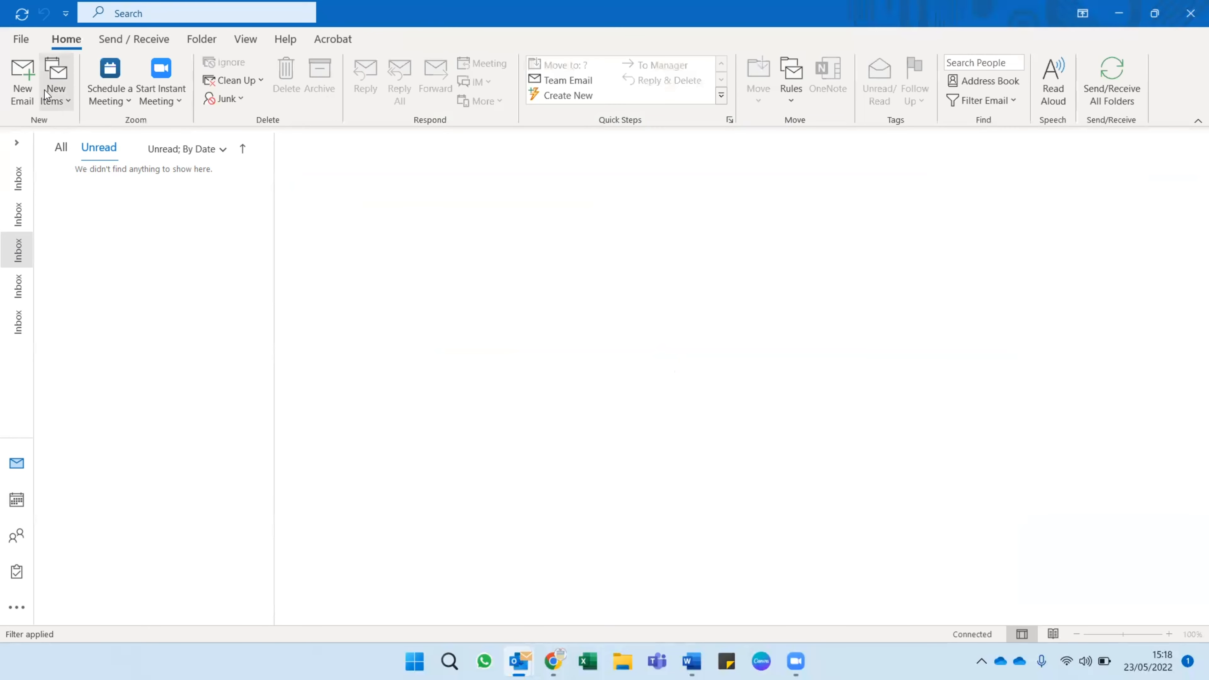
Start a new email and examine the whole signature in the message body, down to the logo and social icons.
click(22, 79)
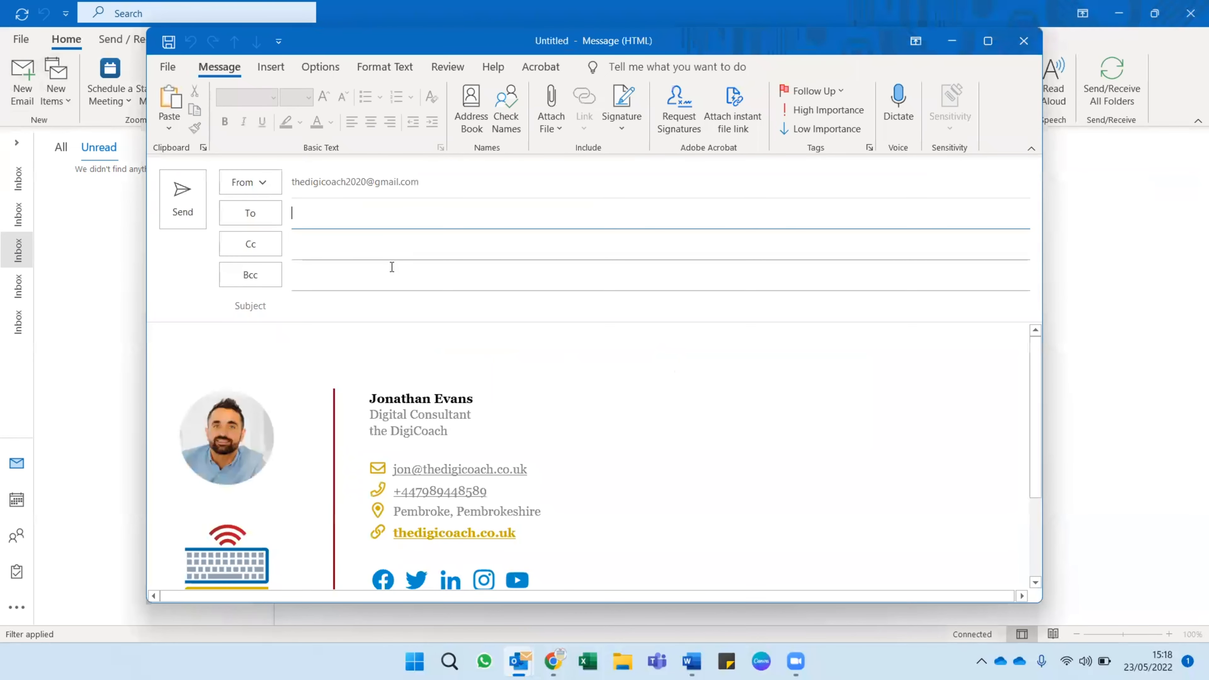
scroll(436, 395, down, 3)
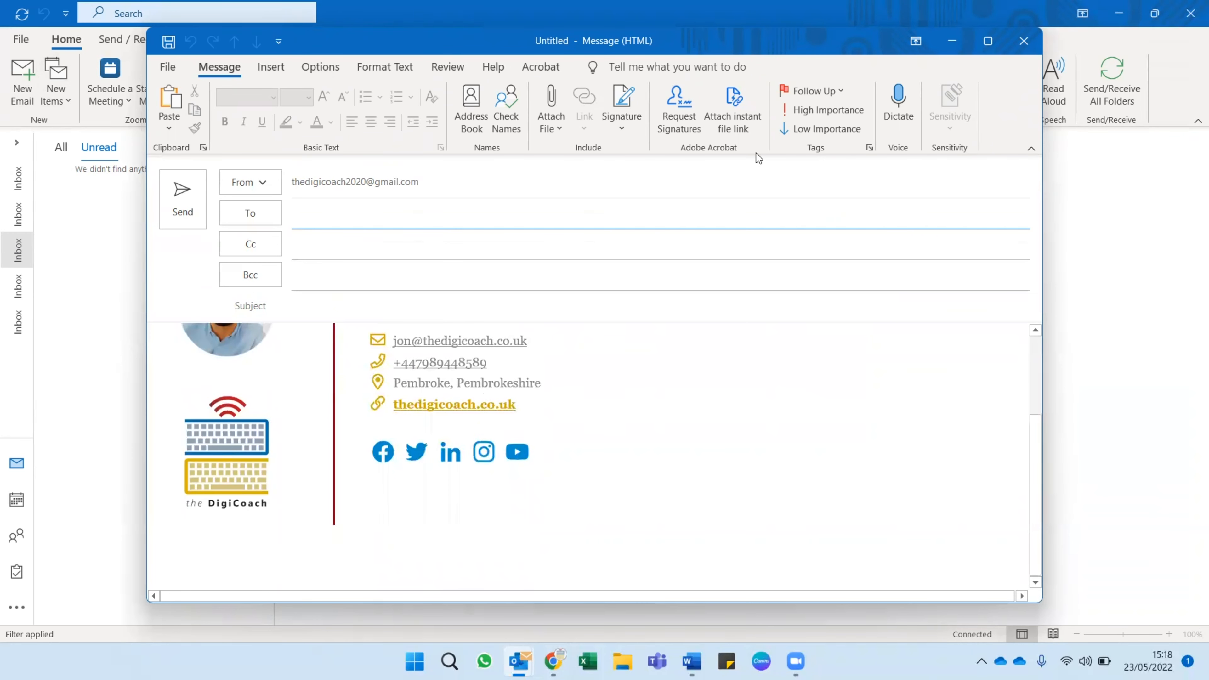
scroll(580, 435, up, 3)
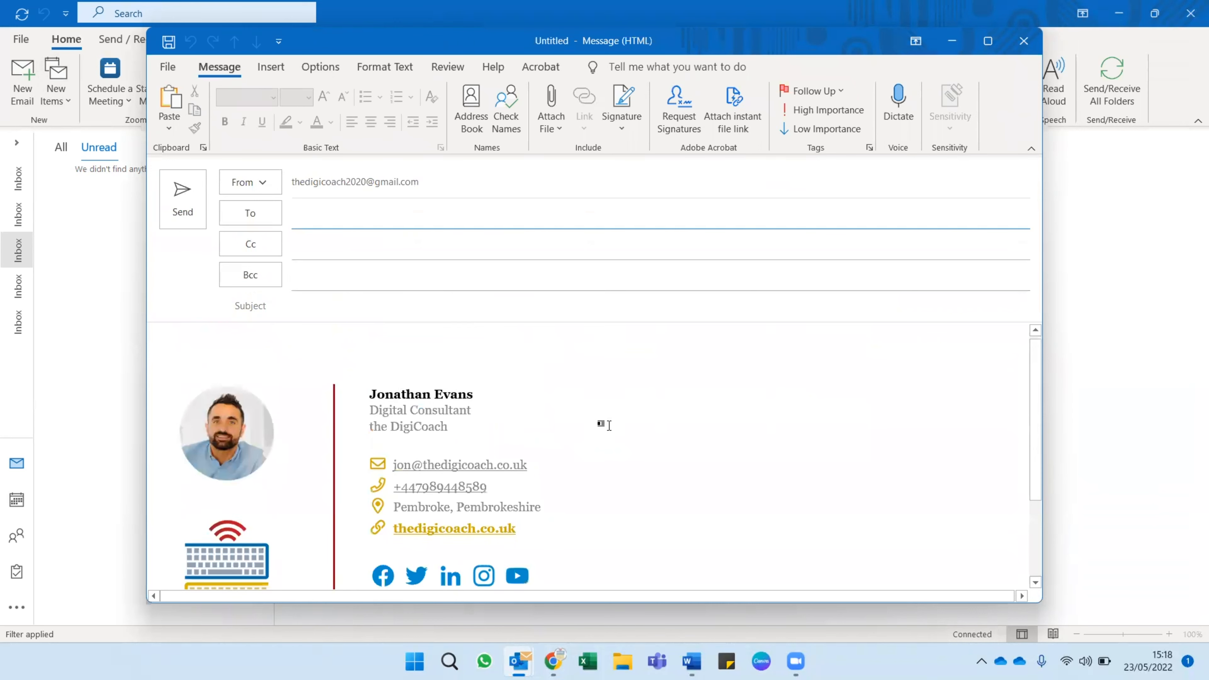
scroll(595, 426, down, 3)
scroll(604, 423, up, 3)
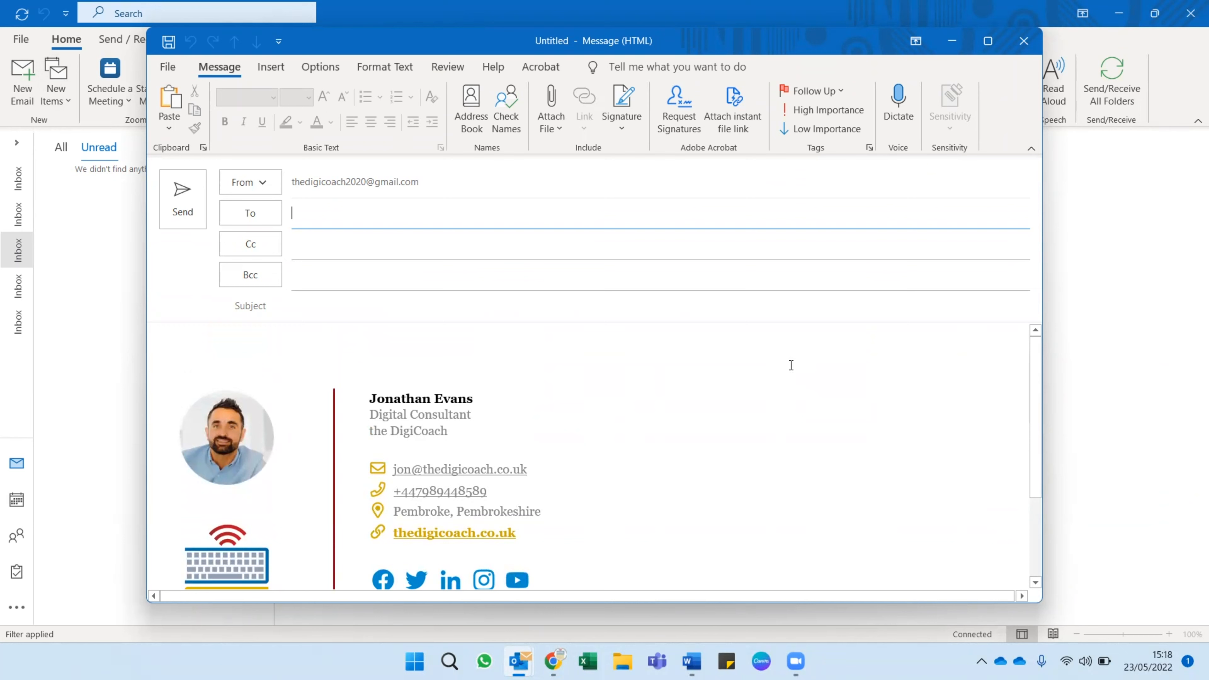
scroll(784, 431, down, 3)
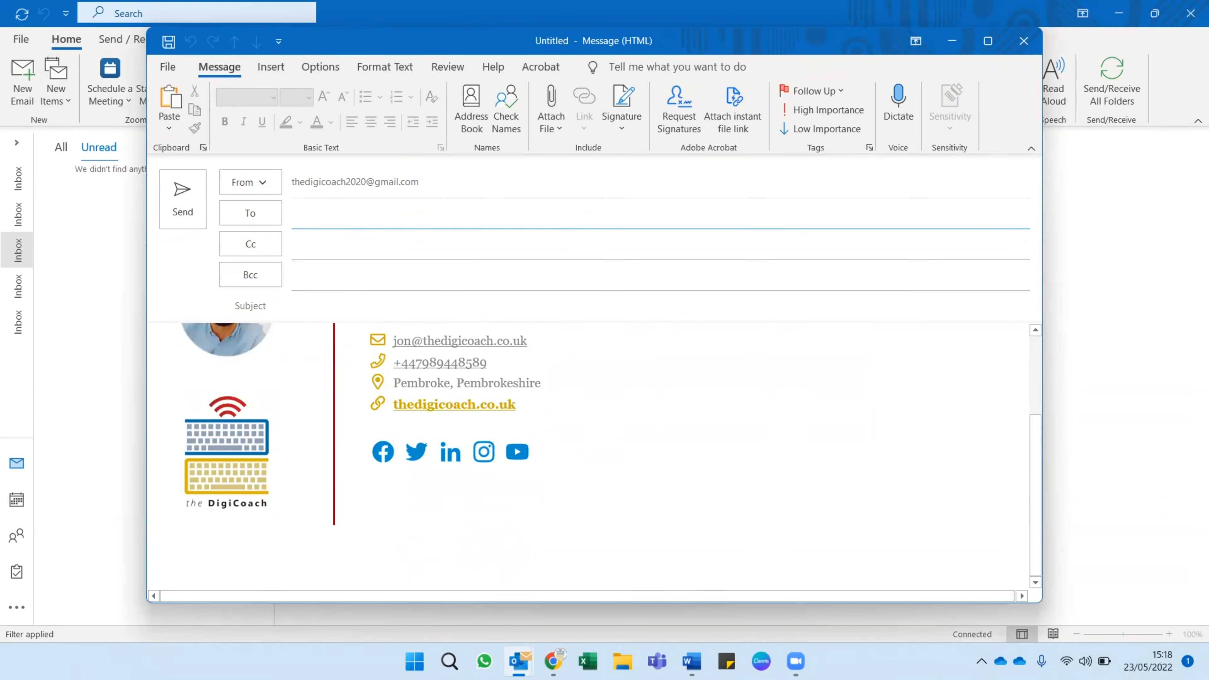
mouse_move(552, 661)
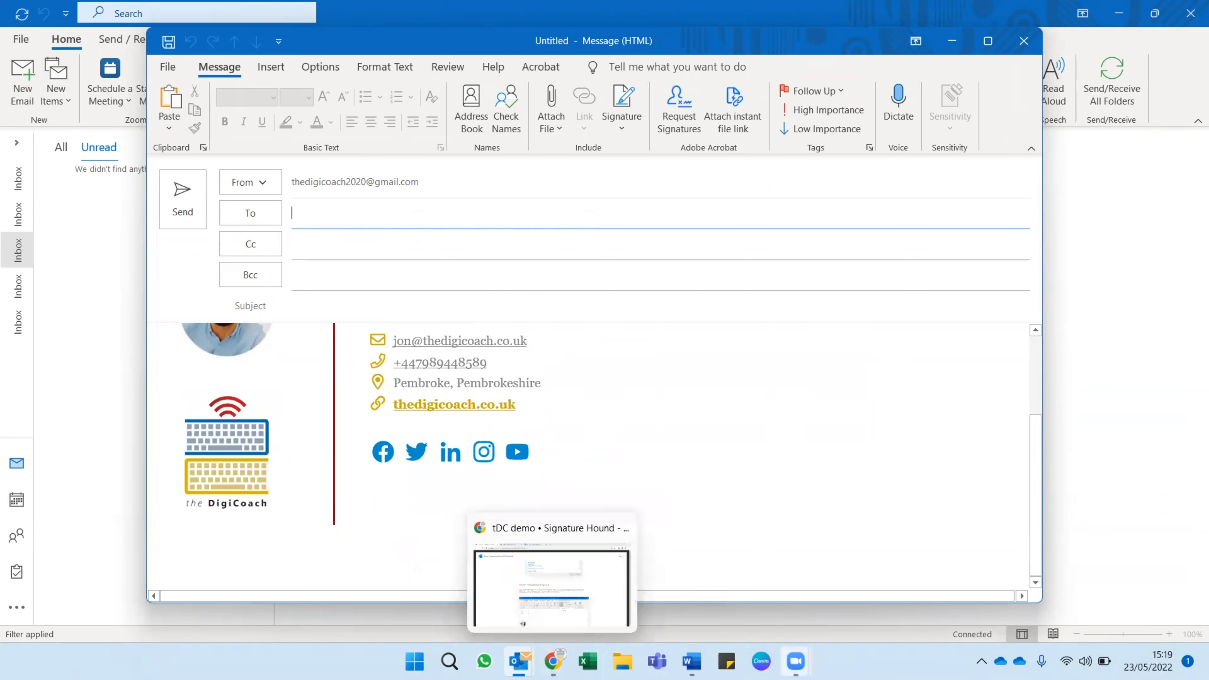
mouse_move(796, 661)
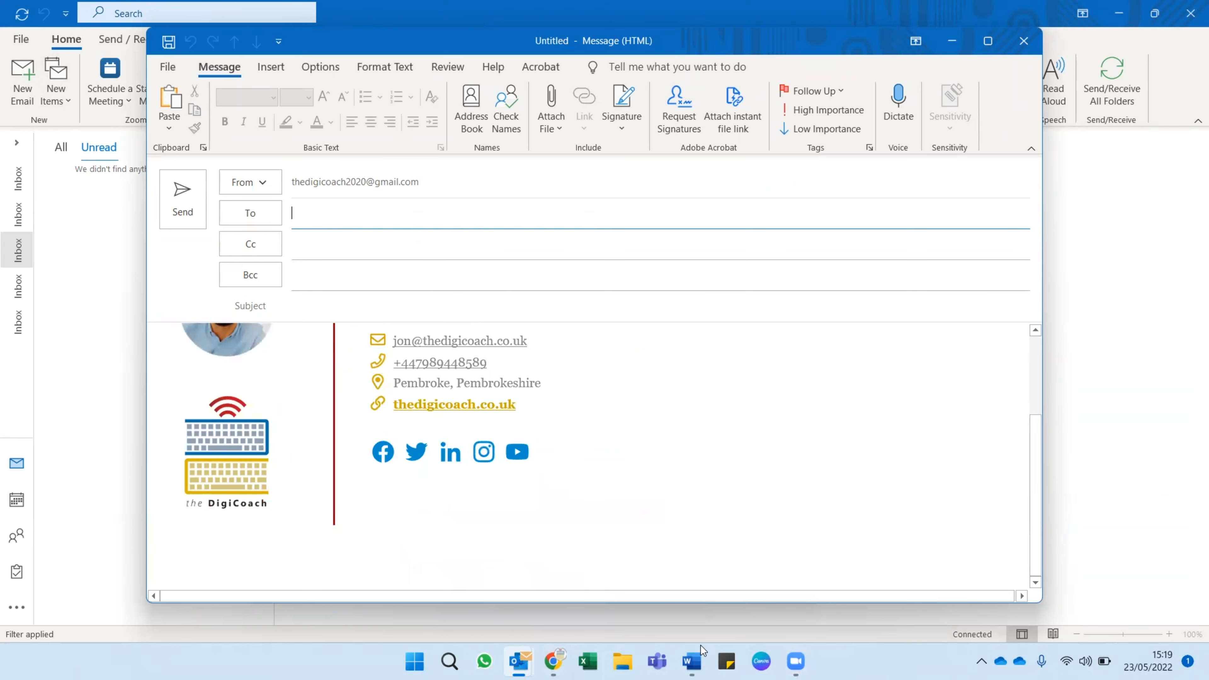